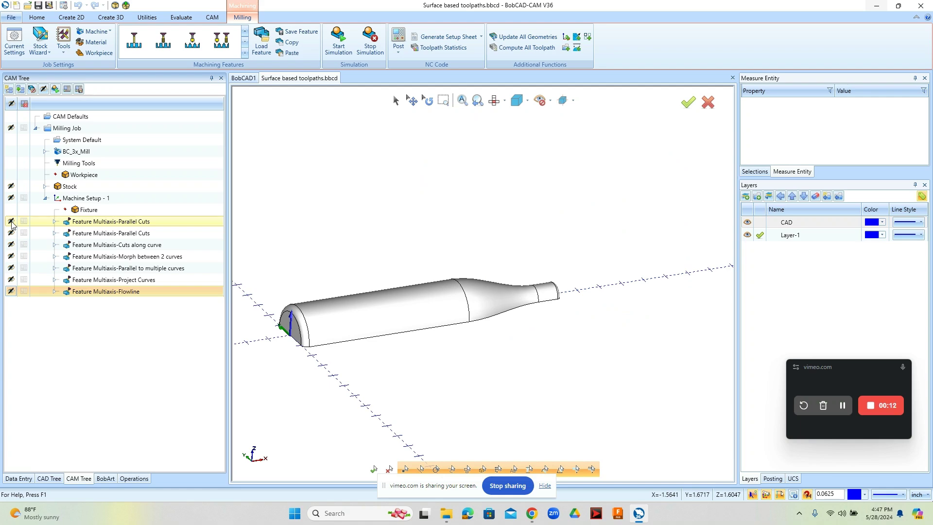
Step: Zoom in on the bottle and open the first Parallel Cuts feature in the Mill Multiaxis Wizard
scroll(491, 376, "up", 3)
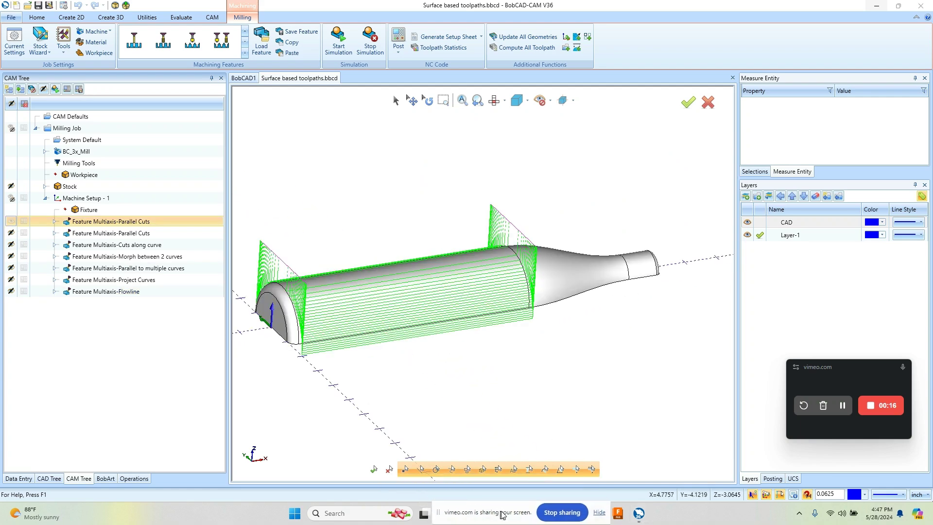
scroll(572, 358, "up", 5)
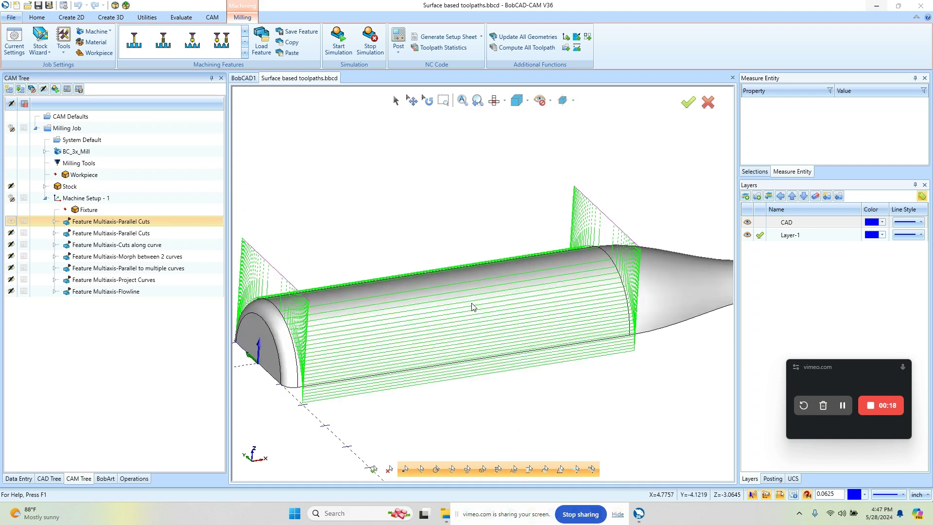
double_click(104, 223)
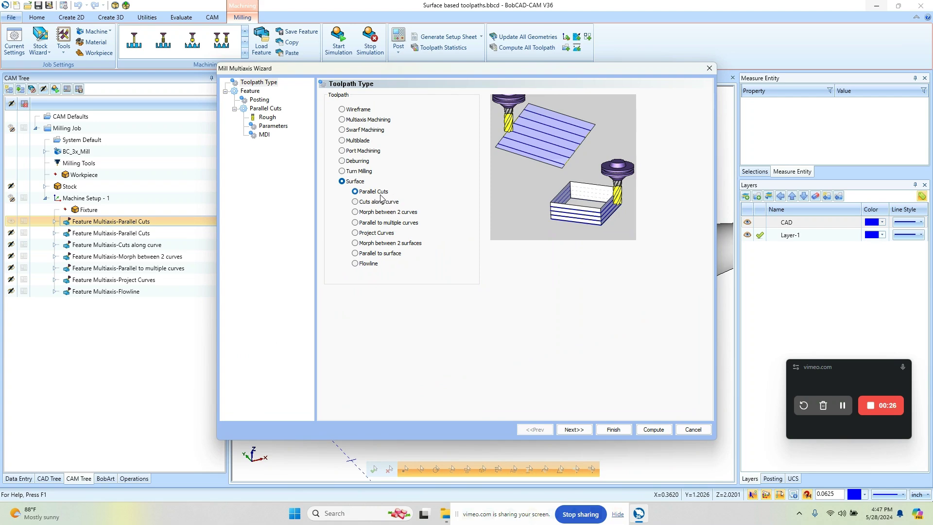
Step: Finish the wizard, collapse the first Parallel Cuts feature and expand the second
left_click(614, 430)
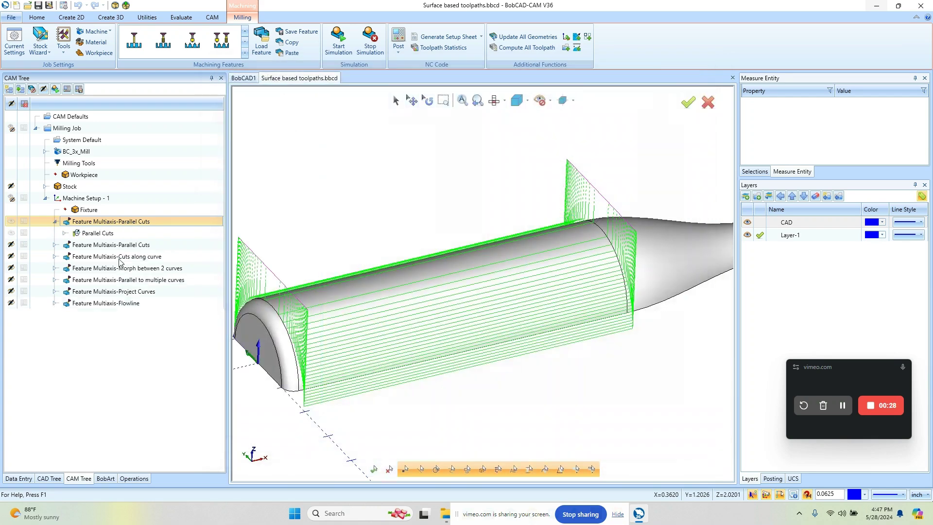
left_click(56, 221)
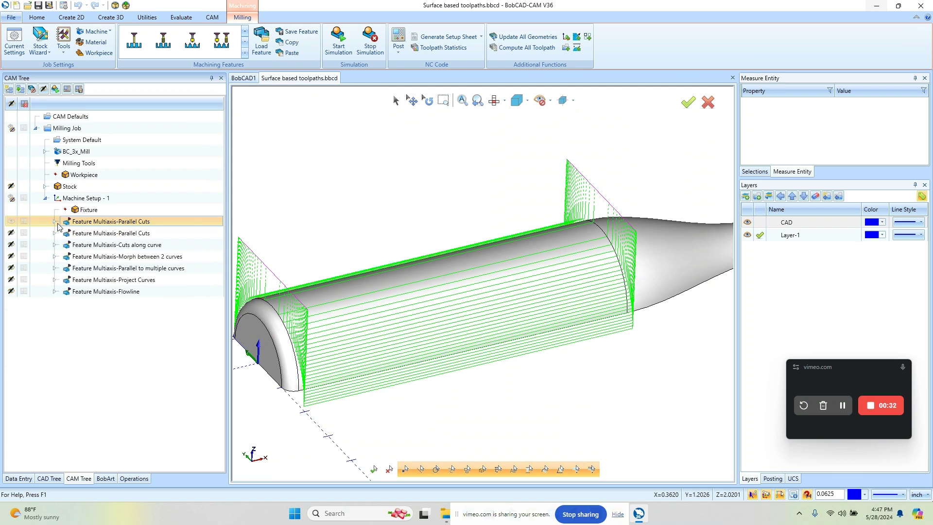
left_click(55, 234)
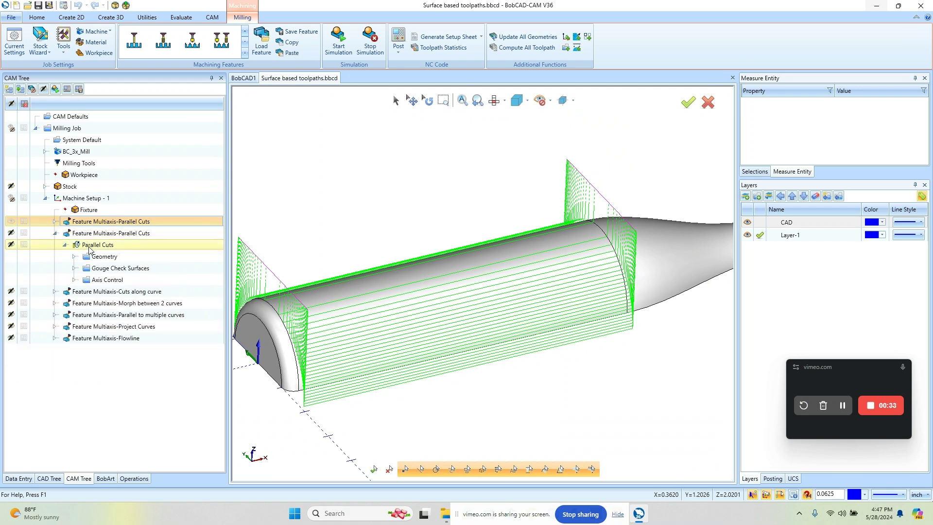
Step: Toggle both Parallel Cuts toolpaths on and off to compare them, leaving both hidden
left_click(11, 245)
left_click(11, 233)
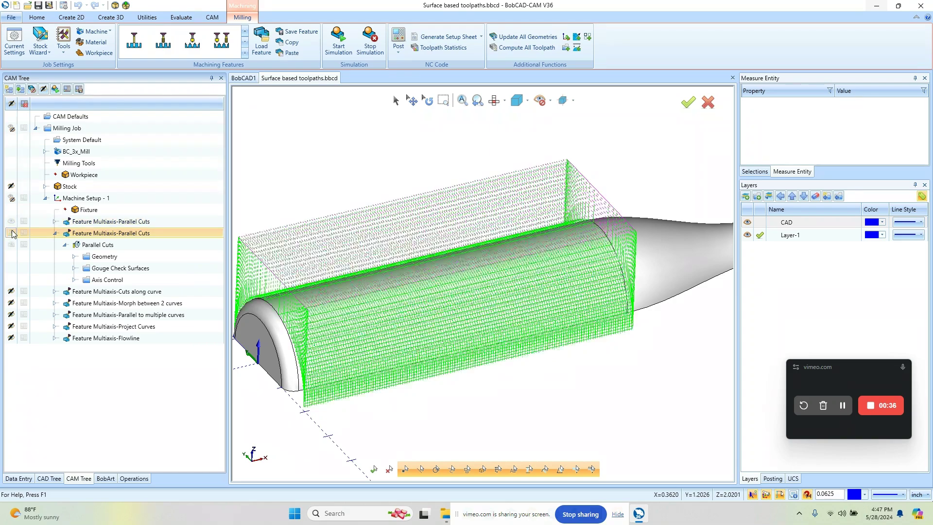
left_click(12, 222)
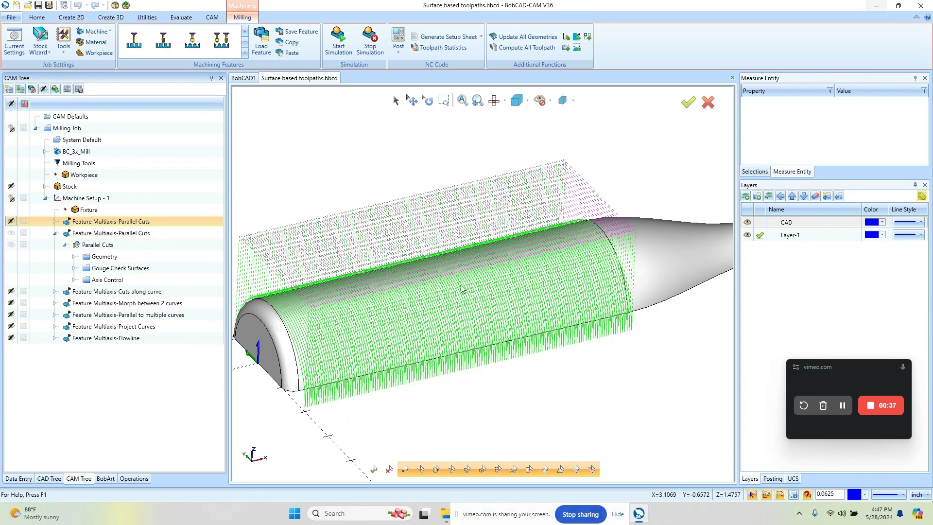
scroll(525, 319, "down", 2)
middle_click_drag(525, 320, 506, 321)
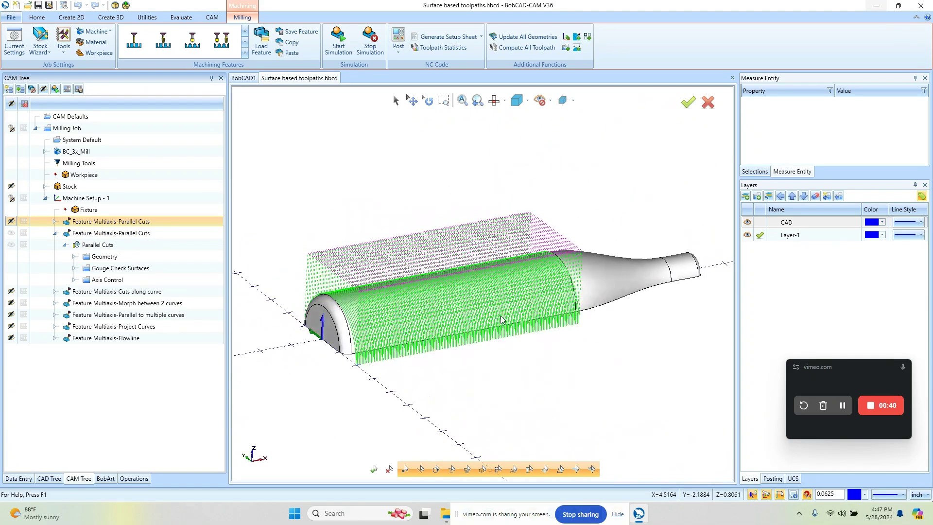
left_click(11, 234)
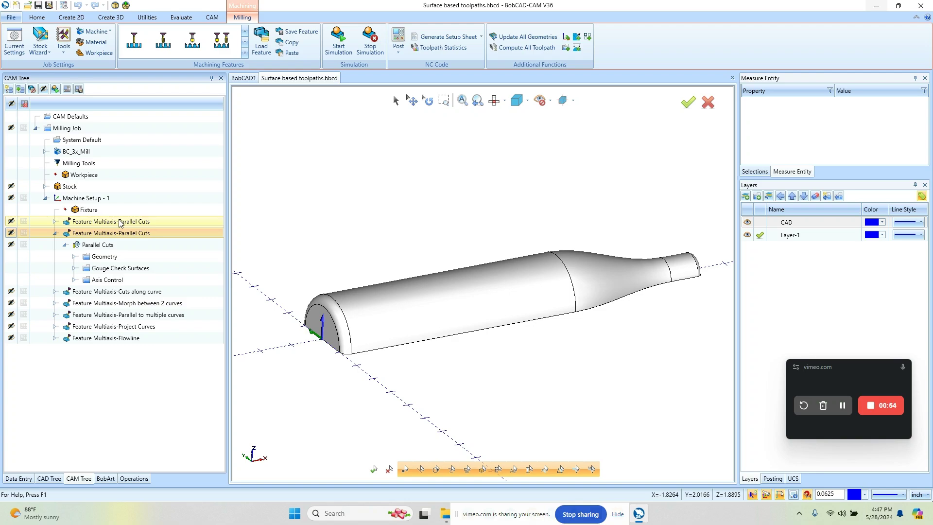
Step: Show the second Parallel Cuts toolpath and confirm its Surface toolpath type in the wizard without changes
left_click(12, 246)
mouse_move(389, 340)
middle_mouse_down()
mouse_move(433, 343)
mouse_move(397, 347)
middle_mouse_up()
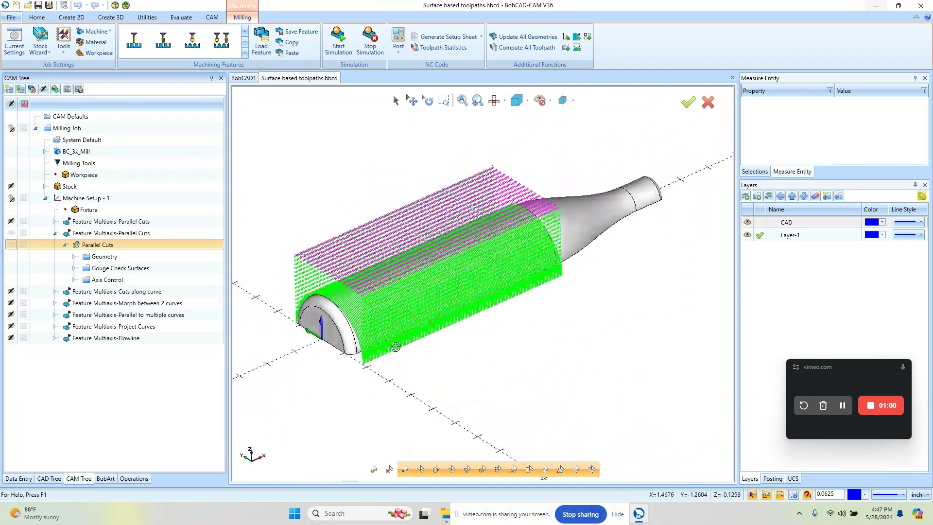
double_click(107, 247)
left_click(258, 82)
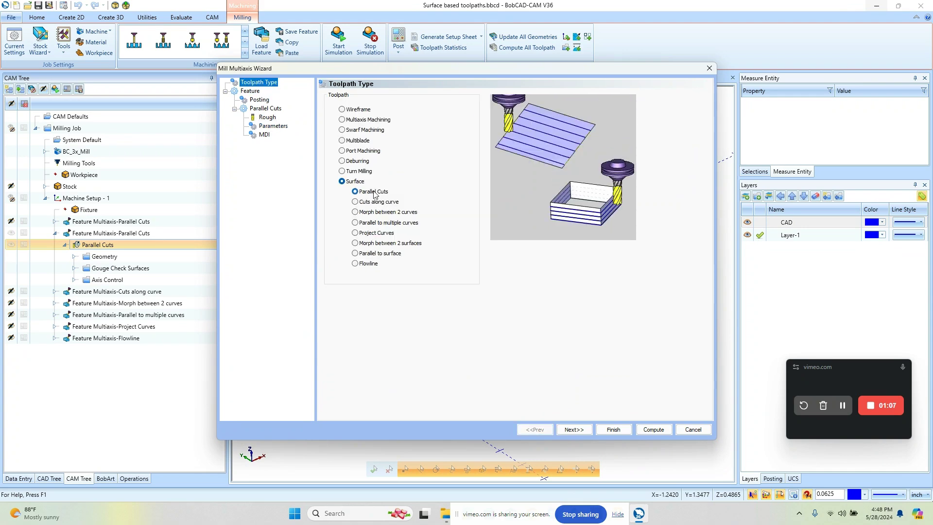
left_click(695, 429)
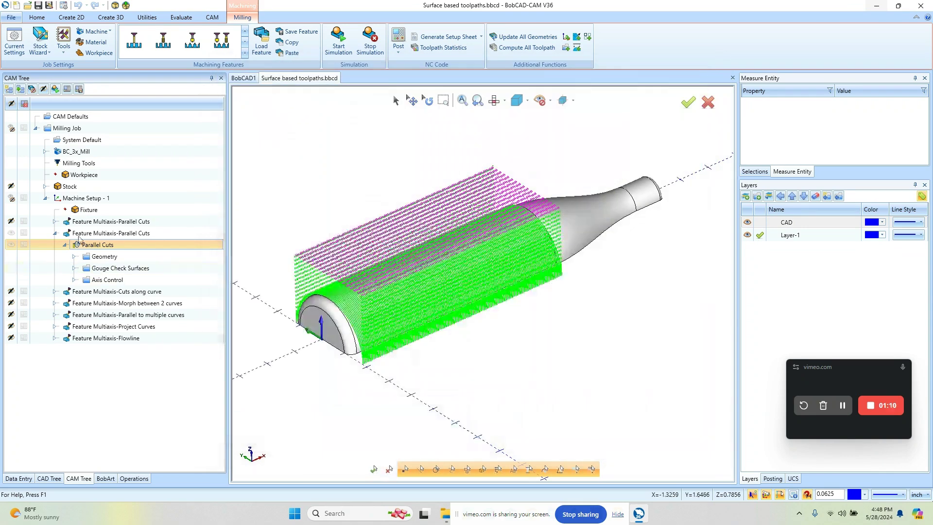
left_click(55, 233)
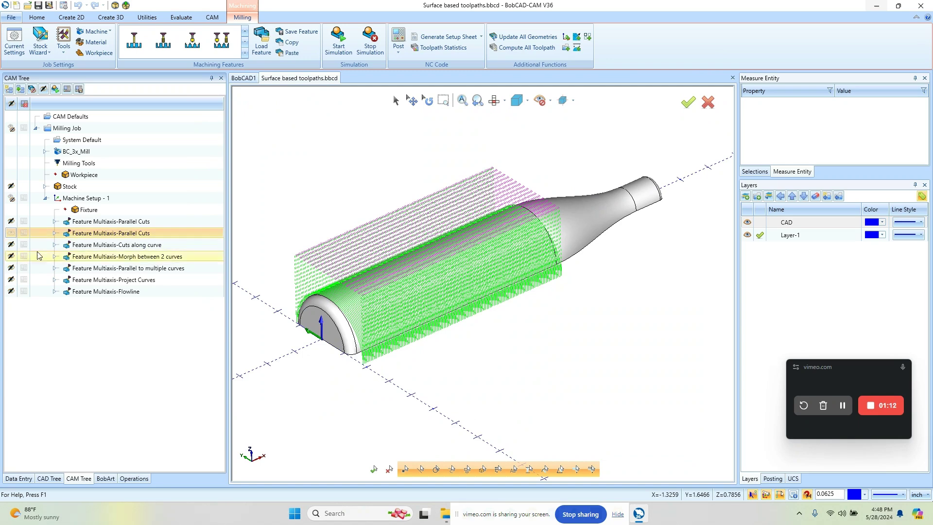
Step: Hide the second Parallel Cuts toolpath, then show and expand the Cuts along curve feature
left_click(11, 233)
left_click(13, 244)
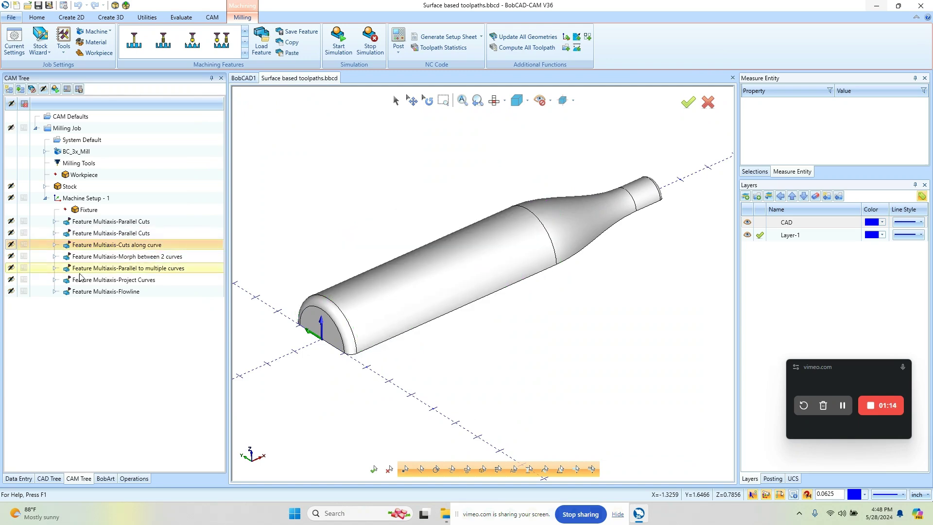
left_click(11, 245)
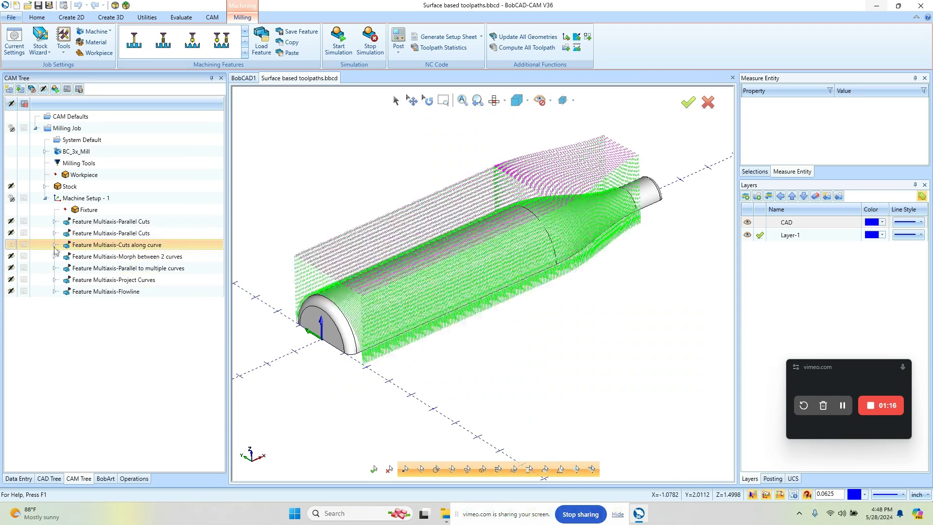
left_click(55, 244)
Step: Inspect the Cuts along curve toolpath and open its wizard on the Toolpath Type page
scroll(487, 318, "down", 2)
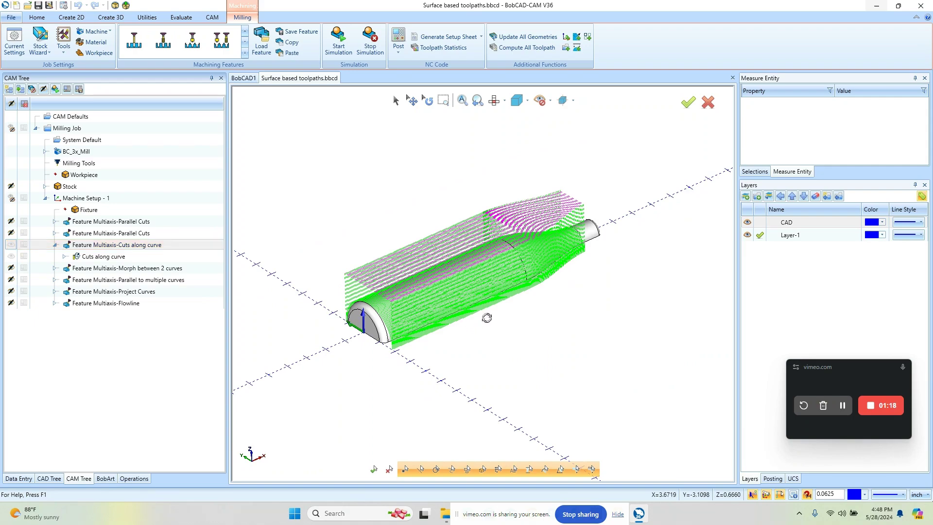
middle_click_drag(487, 318, 540, 275)
scroll(544, 271, "up", 3)
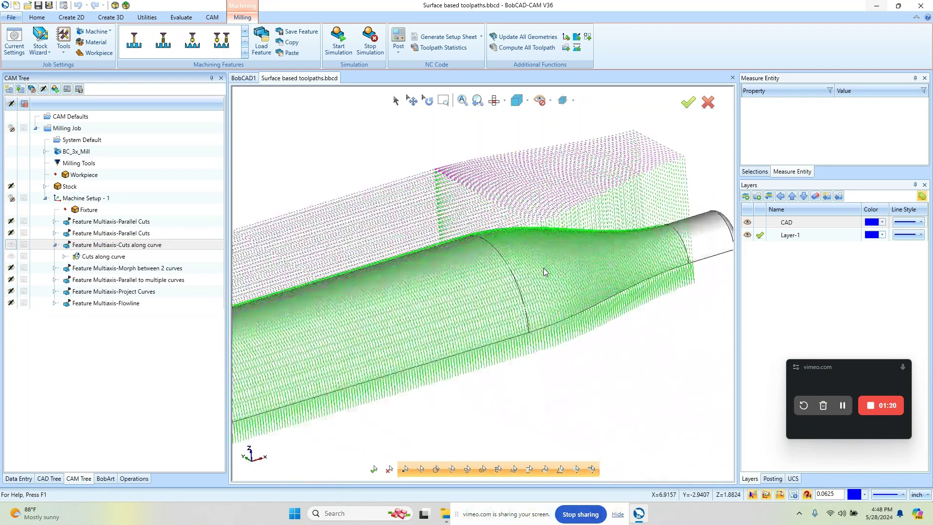
double_click(116, 258)
key("Up")
key("Up")
key("Up")
key("Up")
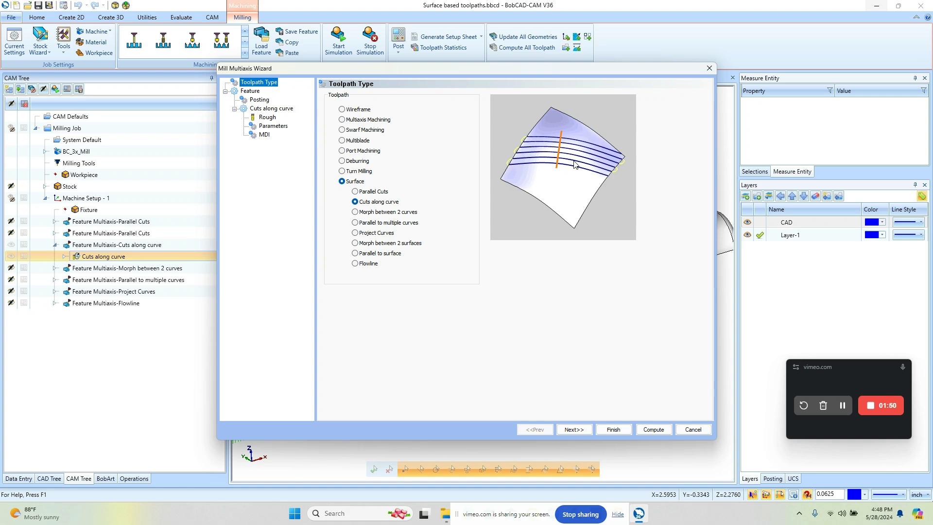
Step: Finish the Cuts along curve wizard and view the bottle side-on
left_click(613, 430)
middle_click_drag(475, 379, 486, 270)
scroll(521, 234, "up", 5)
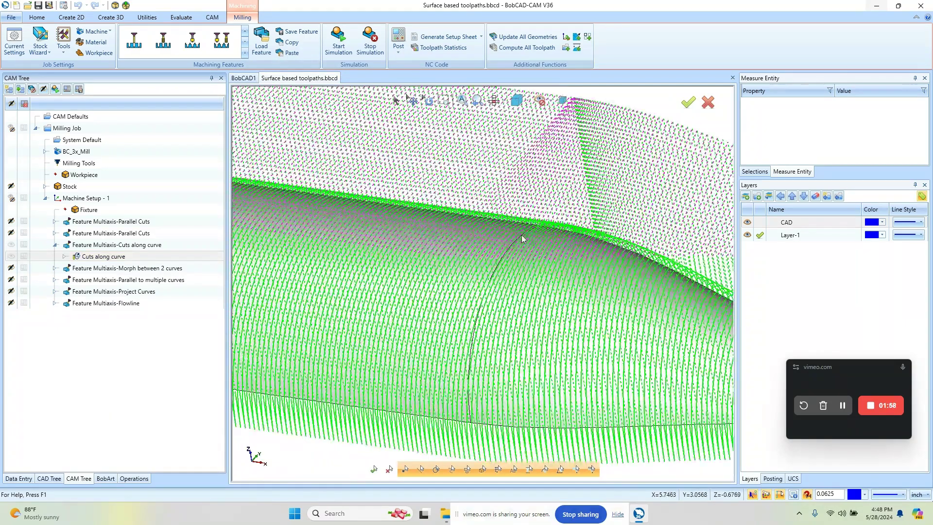
Step: Expand the Cuts along curve geometry and bring up the Lead Curve's options
left_click(66, 258)
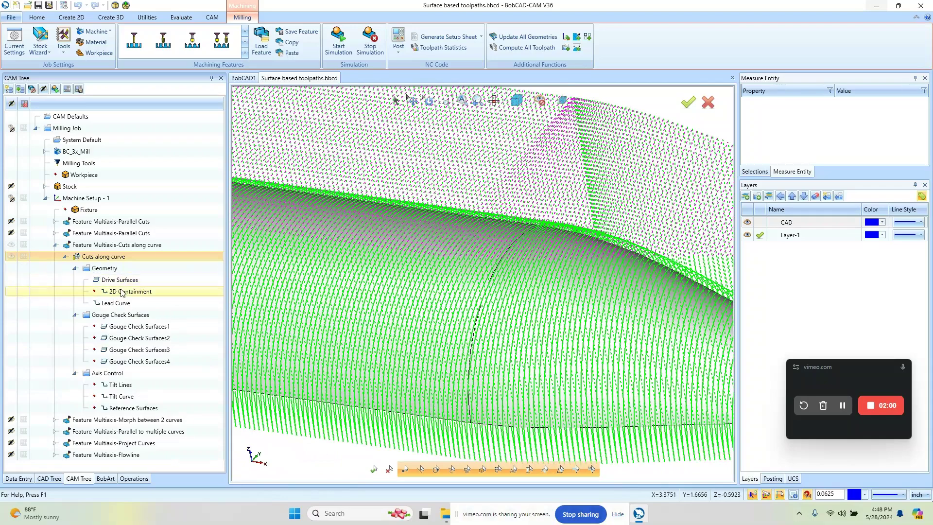
left_click(121, 304)
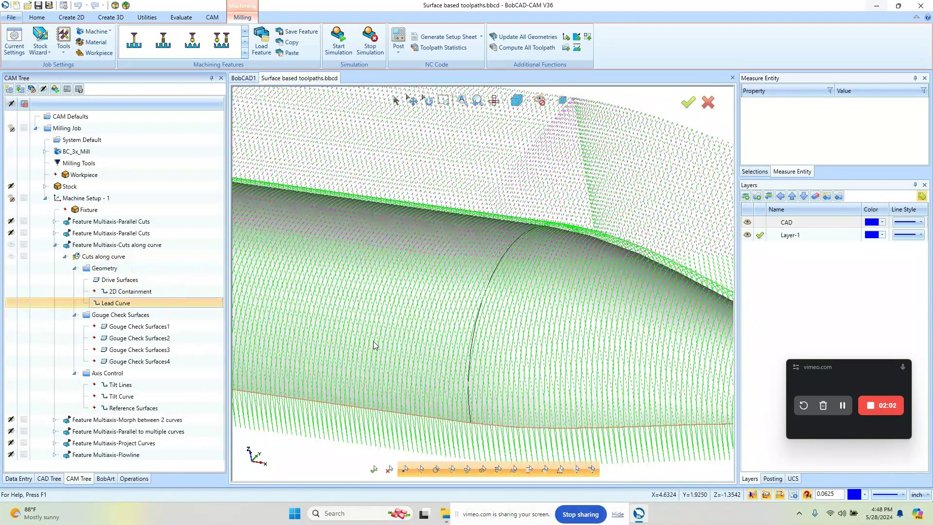
scroll(375, 348, "down", 4)
scroll(291, 335, "down", 2)
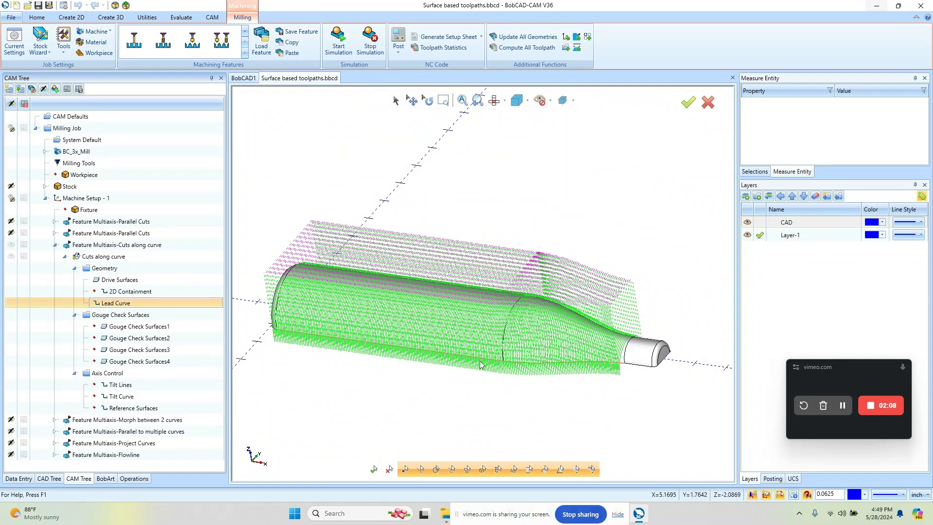
right_click(122, 305)
Step: Reselect the Cuts along curve Lead Curve as an edge of the bottle
left_click(160, 323)
right_click(132, 303)
left_click(149, 311)
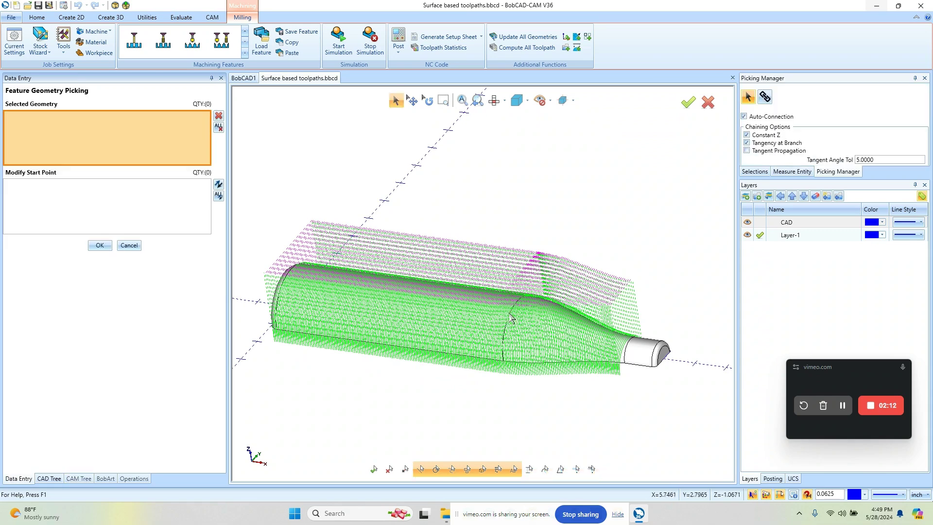
left_click(510, 317)
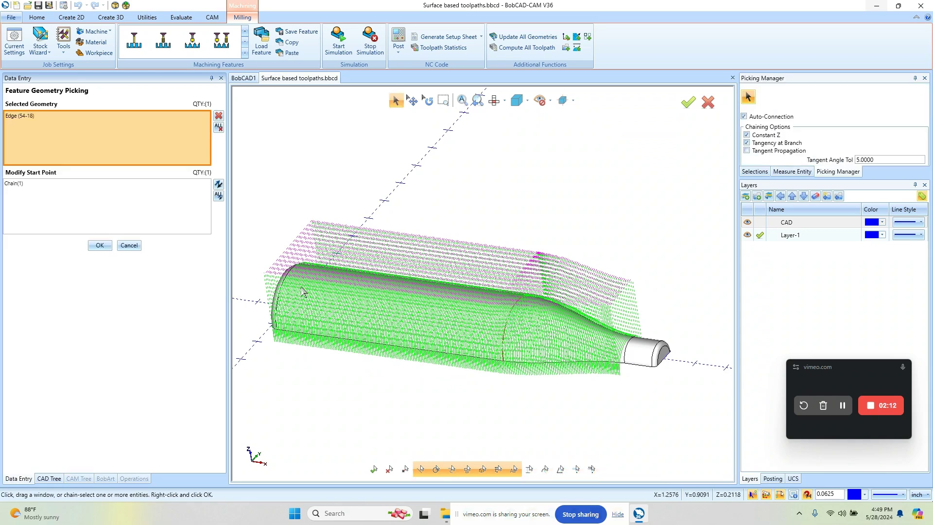
left_click(99, 246)
Step: Compute the Cuts along curve toolpath and check the regenerated cuts along the bottle body
left_click(101, 257)
right_click(98, 257)
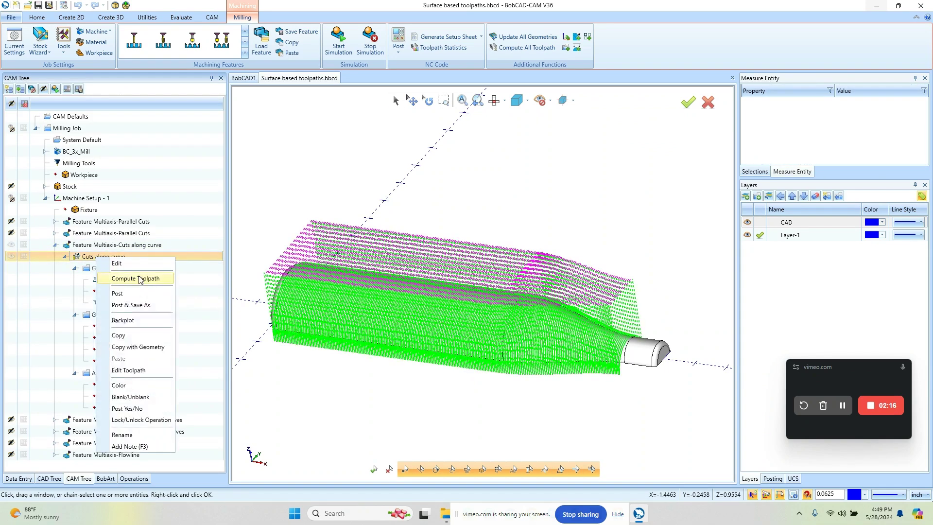
left_click(139, 279)
middle_click_drag(470, 311, 440, 302)
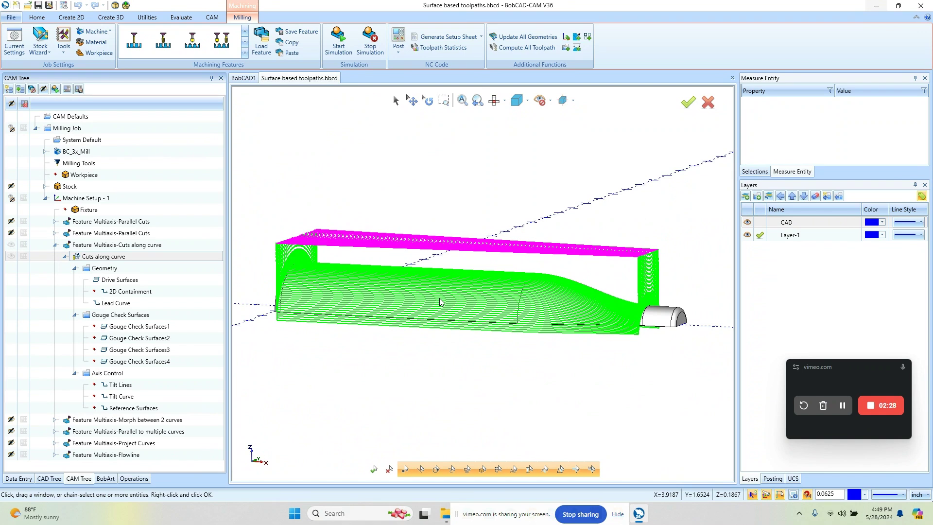
left_click(68, 246)
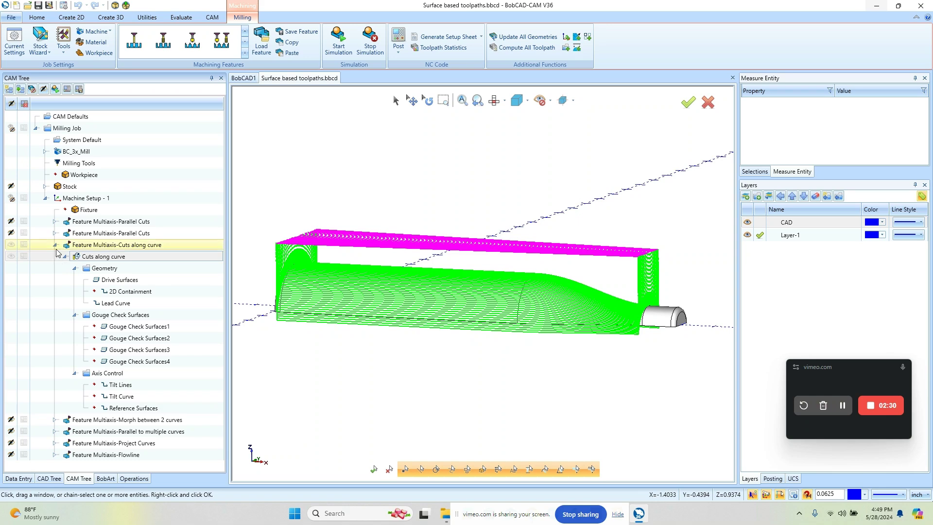
Step: Hide the Cuts along curve toolpath and show the Morph between 2 curves toolpath instead
left_click(55, 245)
left_click(11, 245)
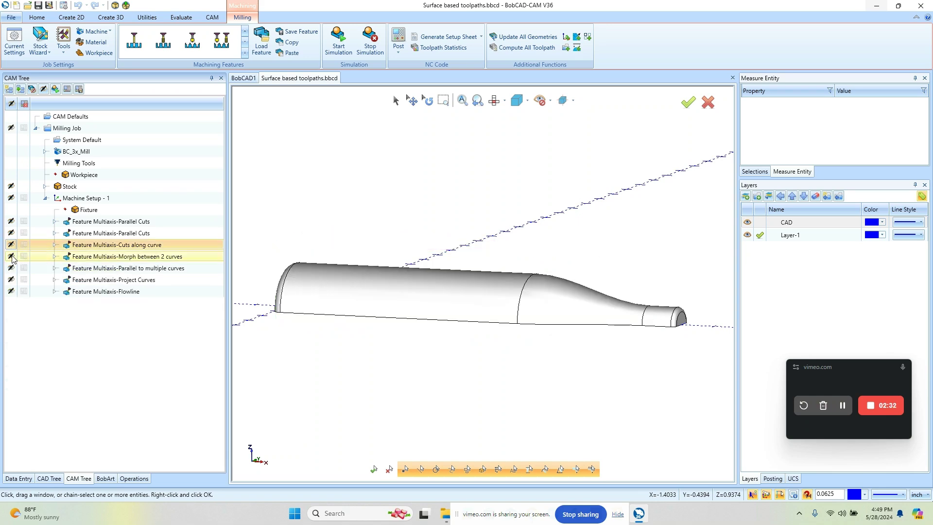
left_click(11, 256)
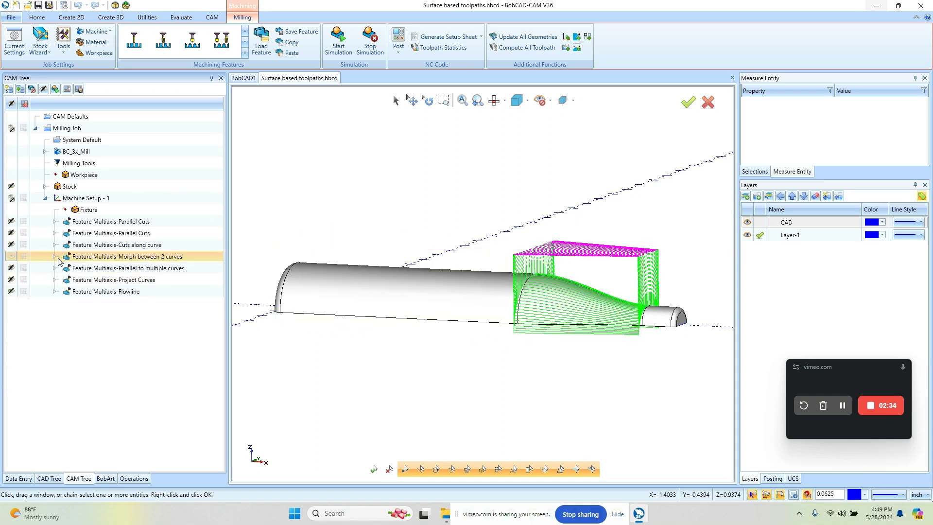
scroll(505, 334, "down", 1)
scroll(505, 334, "up", 3)
middle_click_drag(506, 334, 500, 335)
scroll(552, 258, "down", 2)
middle_click_drag(552, 259, 535, 305)
scroll(535, 305, "up", 3)
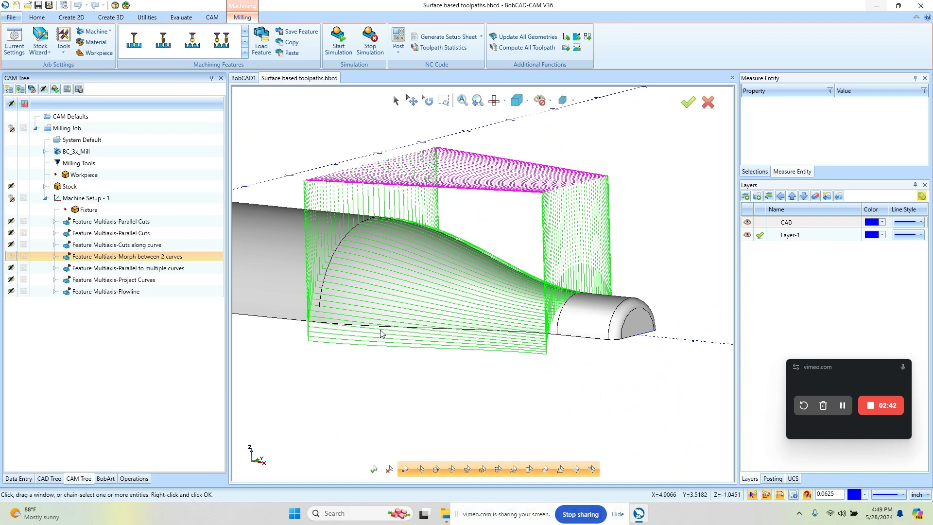
Step: Highlight the First/Upper and Second/Lower Edge Curves, then collapse and hide the Morph toolpath
left_click(55, 256)
left_click(64, 268)
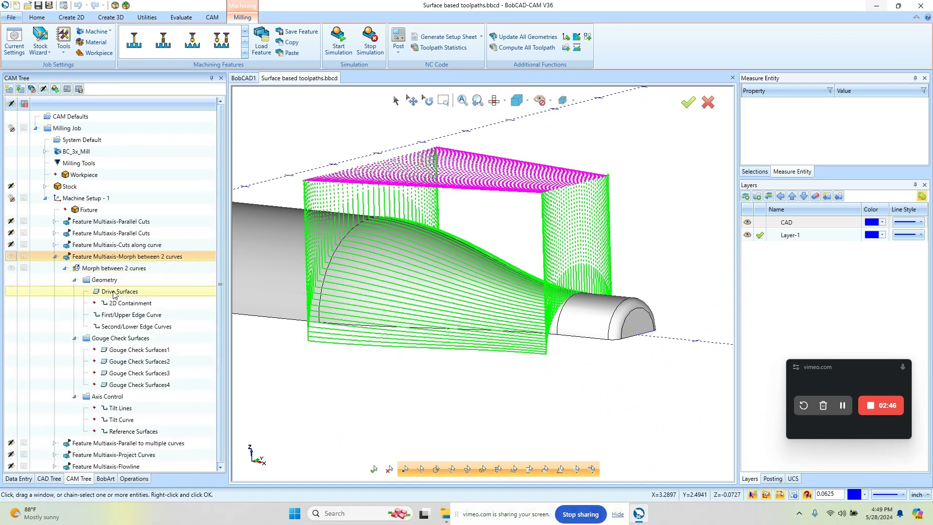
left_click(138, 316)
middle_click_drag(545, 292, 465, 305)
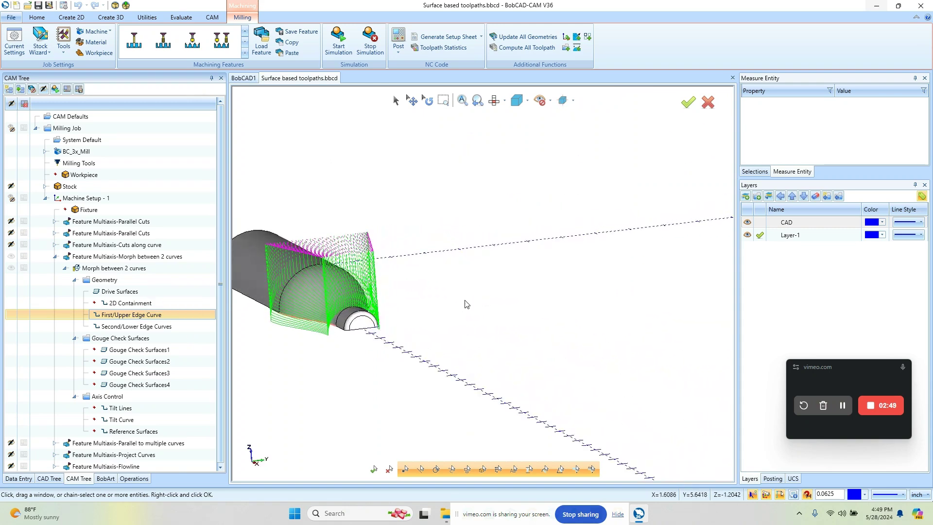
left_click(135, 327)
middle_click_drag(496, 308, 442, 330)
scroll(348, 312, "up", 3)
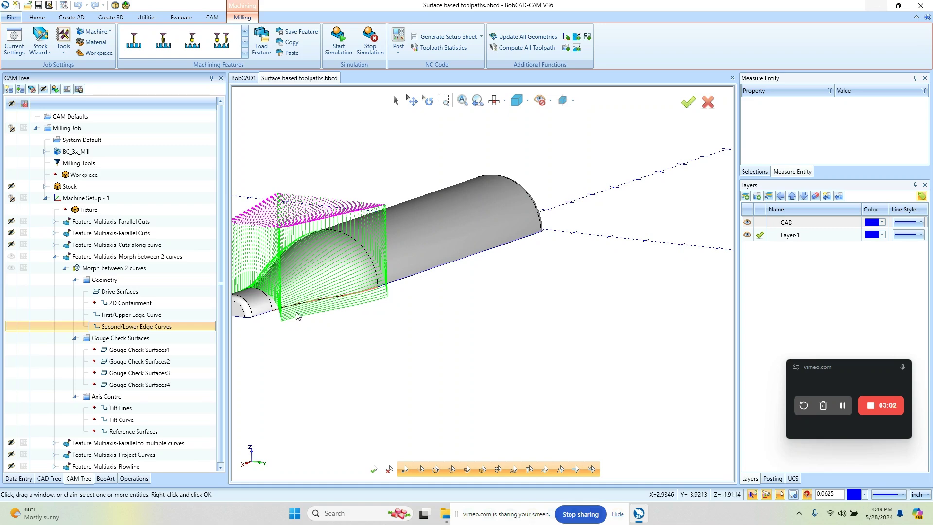
middle_click_drag(413, 318, 608, 340)
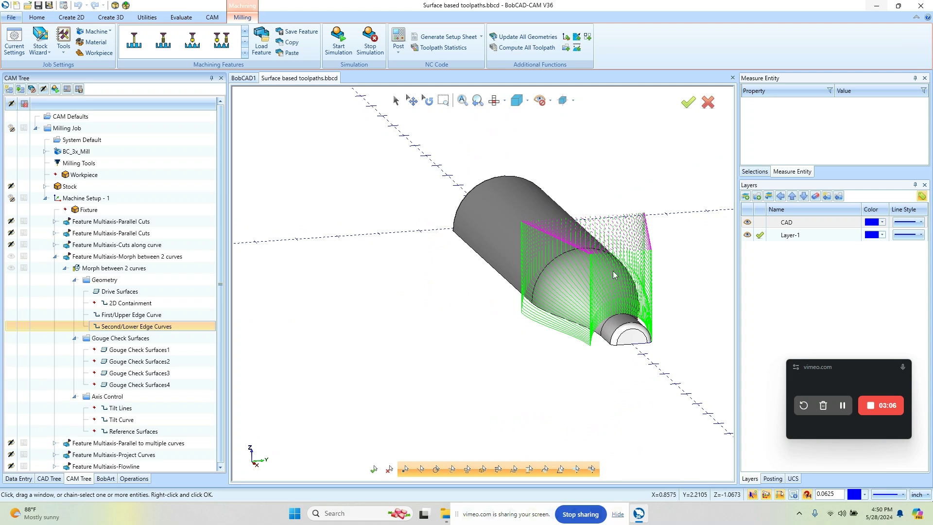
left_click(55, 258)
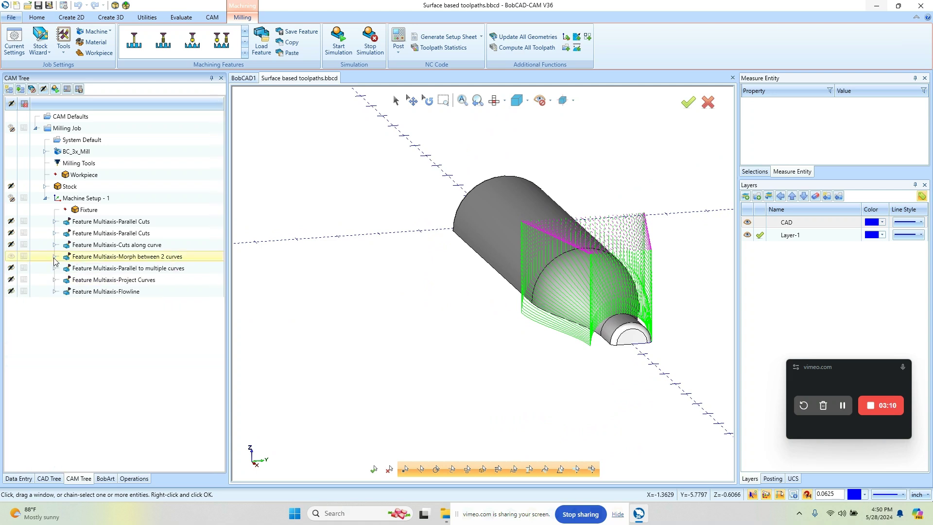
left_click(11, 257)
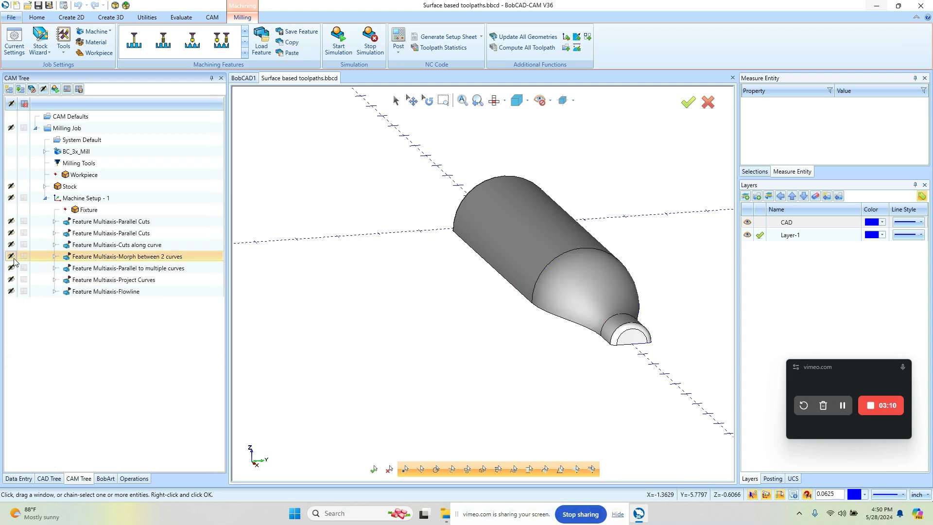
Step: Open and close the Parallel to multiple curves settings, then view its toolpath up close
left_click(55, 268)
double_click(107, 281)
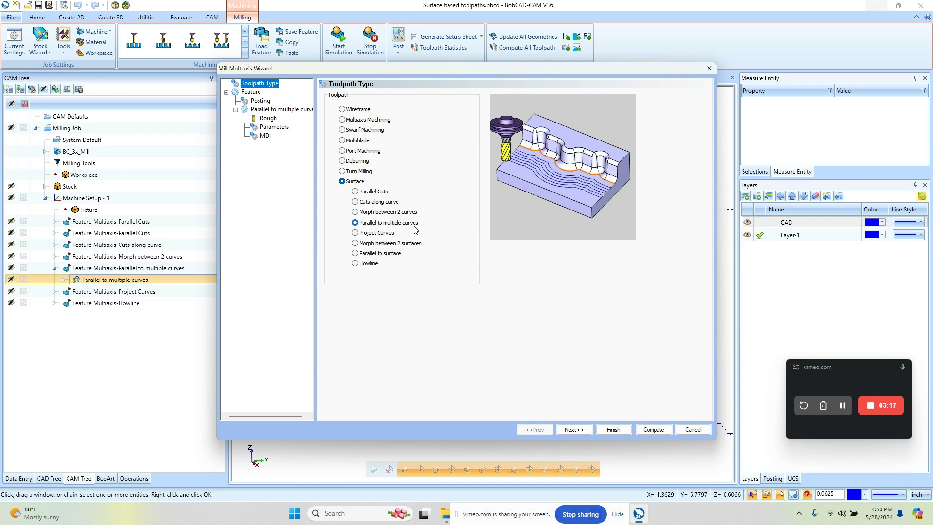
left_click(614, 429)
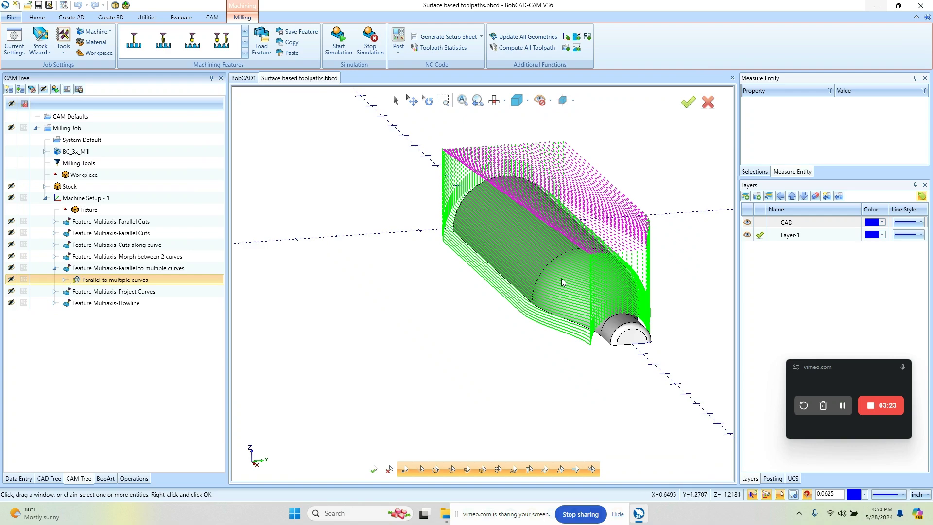
scroll(585, 281, "up", 3)
middle_click_drag(556, 263, 573, 262)
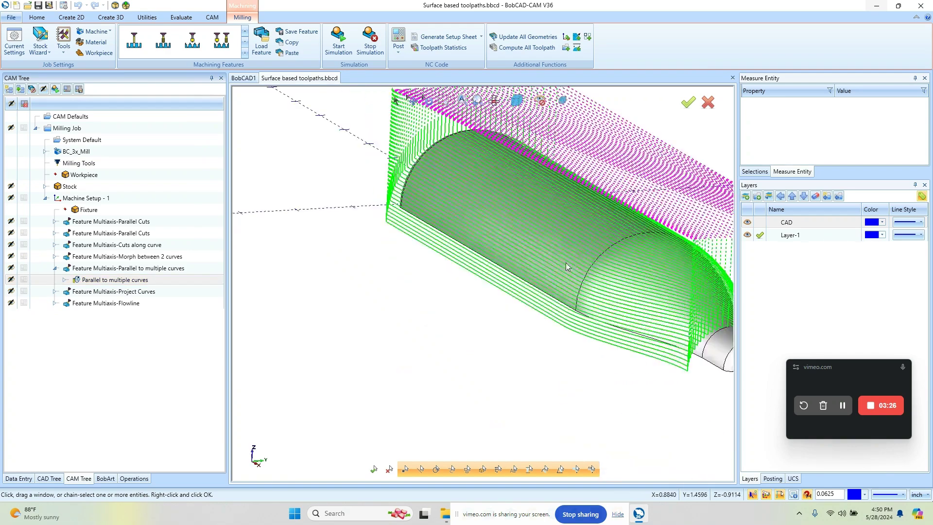
Step: Change the Parallel to multiple curves cutting method from One way to Zigzag and recompute
left_click(123, 281)
double_click(123, 281)
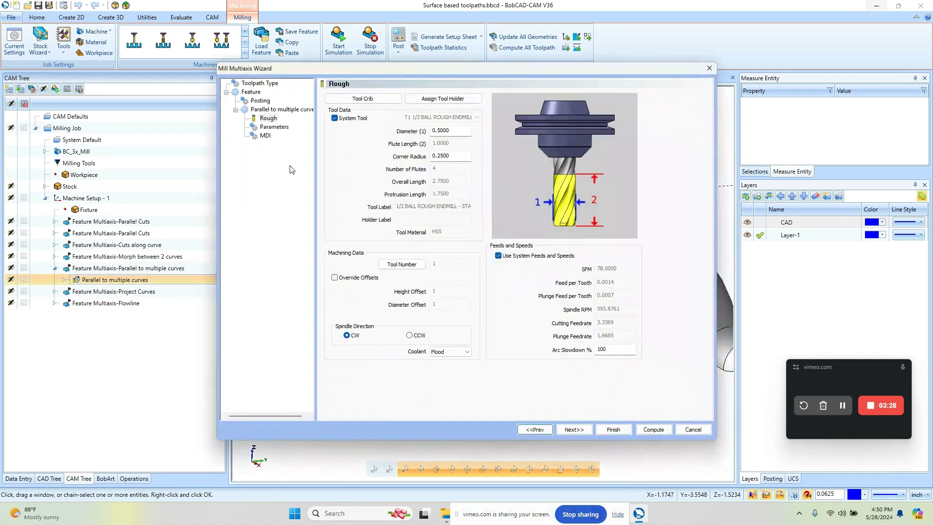
left_click(280, 128)
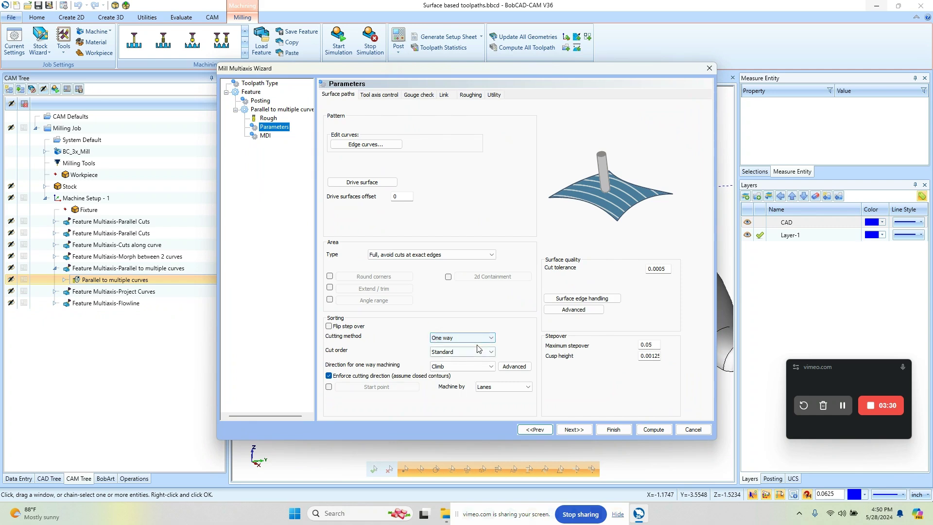
left_click(469, 337)
left_click(468, 340)
left_click(443, 346)
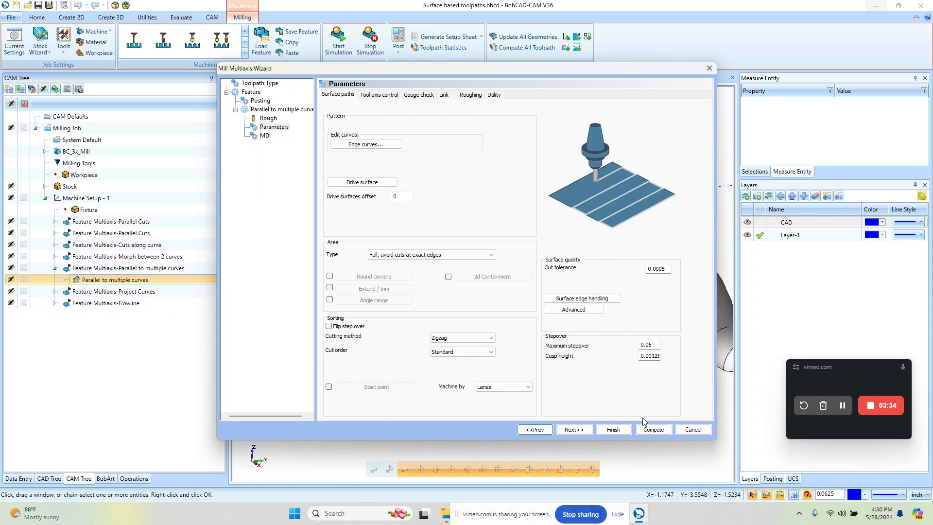
left_click(654, 430)
mouse_move(547, 307)
middle_mouse_down()
mouse_move(512, 324)
mouse_move(544, 323)
middle_mouse_up()
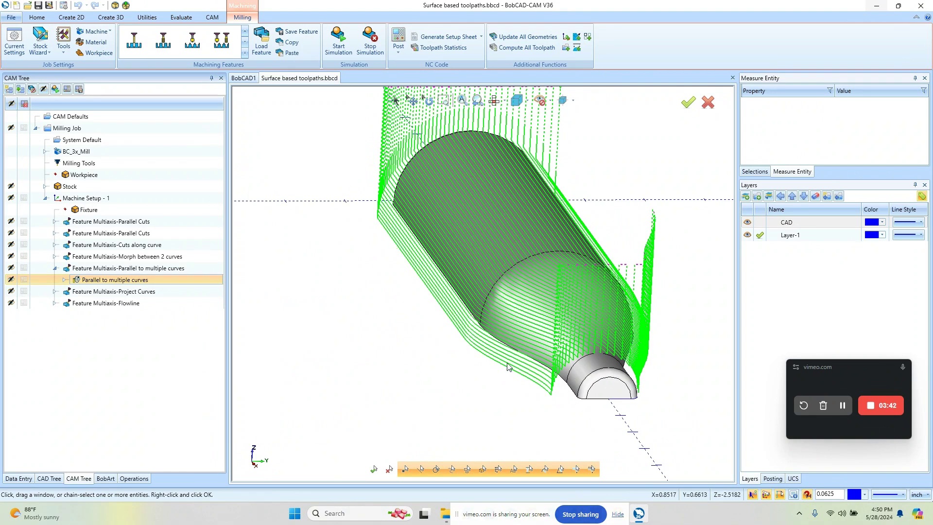
Step: Highlight the Parallel to multiple curves Drive Surfaces and Edge Curves on the bottle
left_click(64, 280)
left_click(112, 304)
middle_click_drag(452, 229, 424, 180)
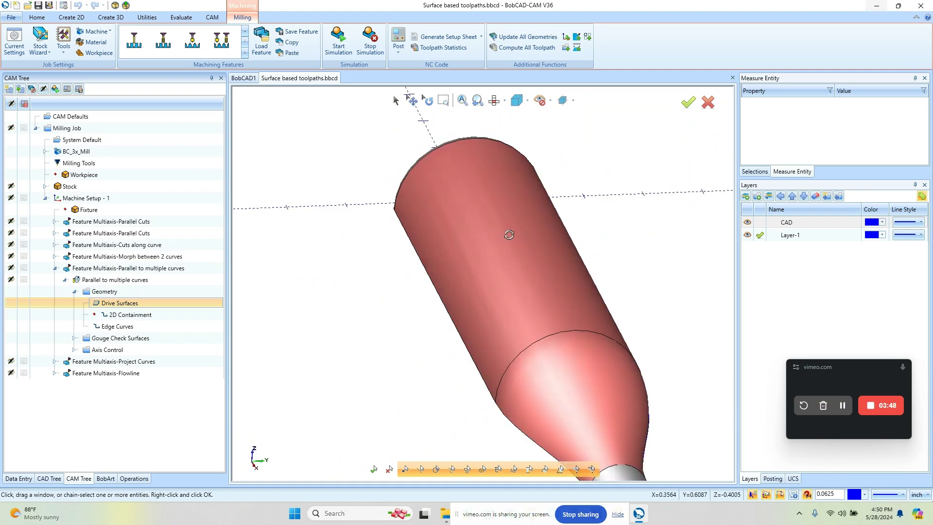
scroll(413, 263, "down", 3)
middle_click_drag(414, 263, 448, 285)
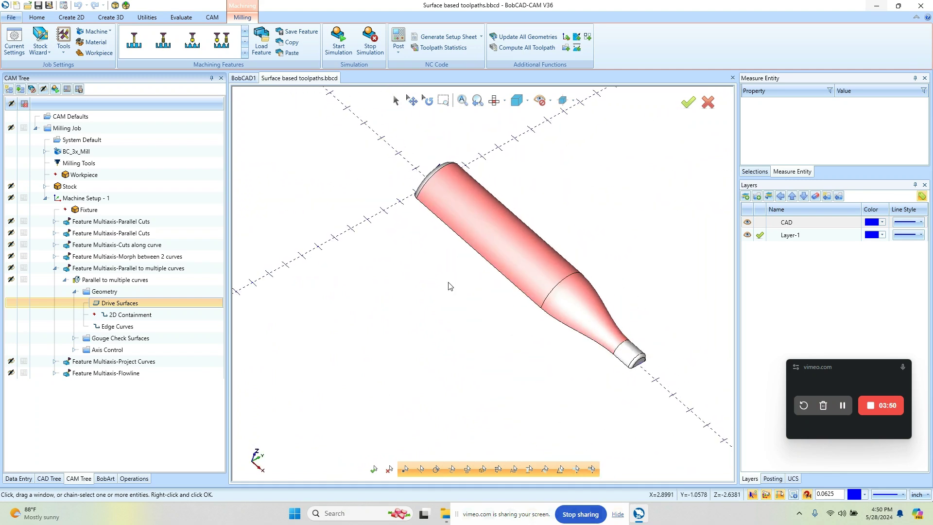
left_click(119, 329)
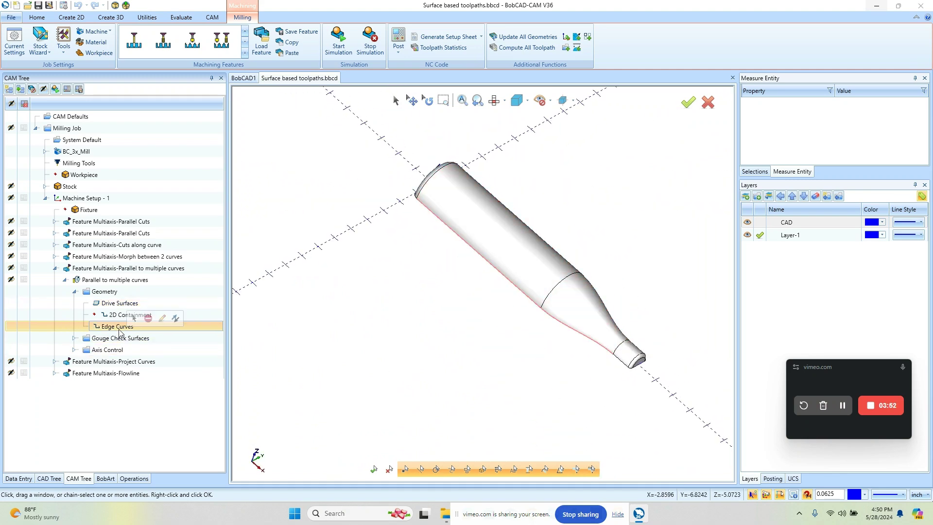
Step: Compare with the Cuts along curve Lead Curve, then return to the Parallel to multiple curves toolpath
left_click(55, 245)
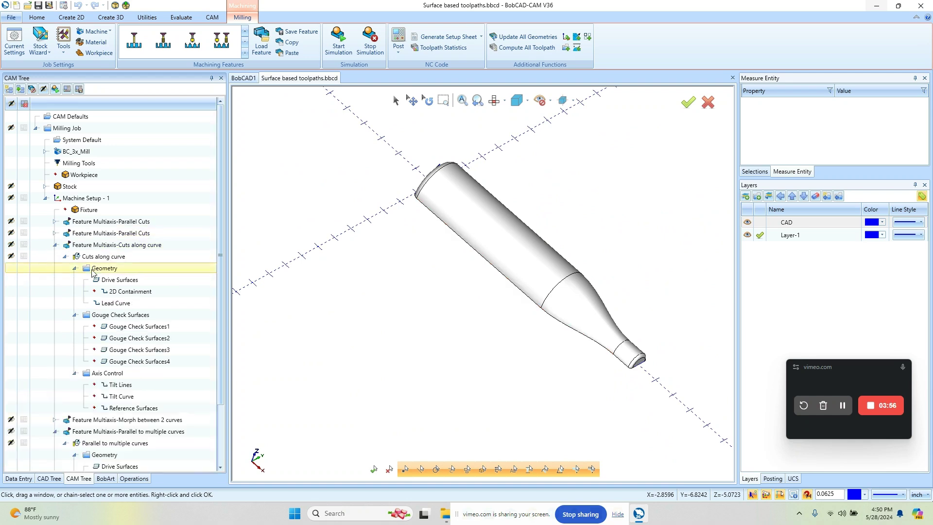
left_click(117, 303)
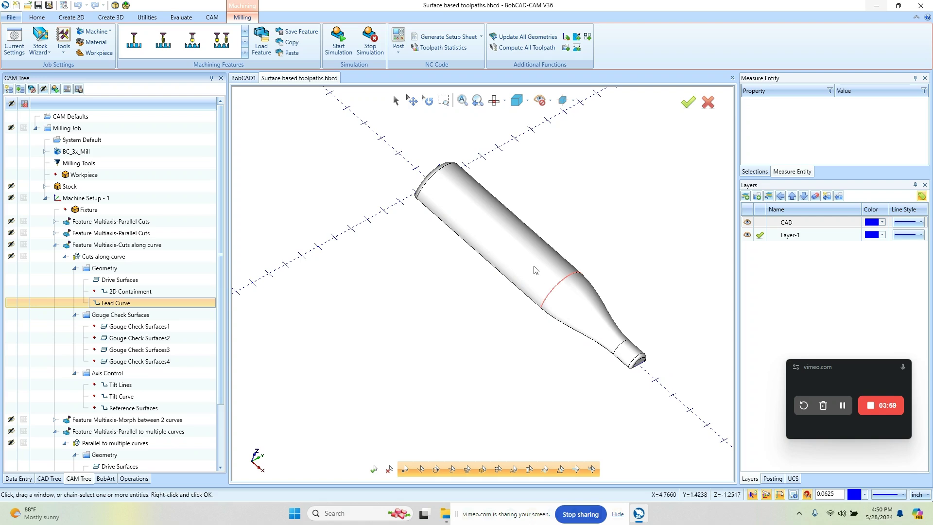
left_click(54, 245)
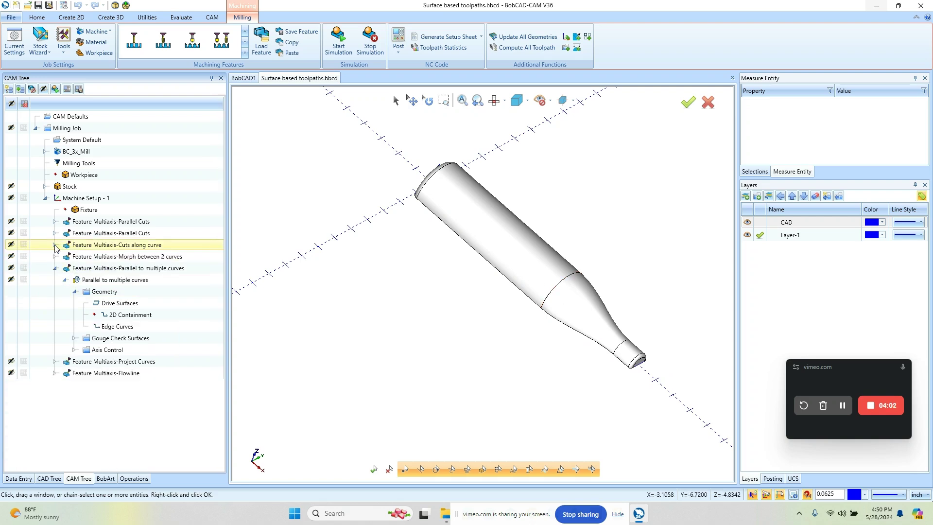
left_click(130, 284)
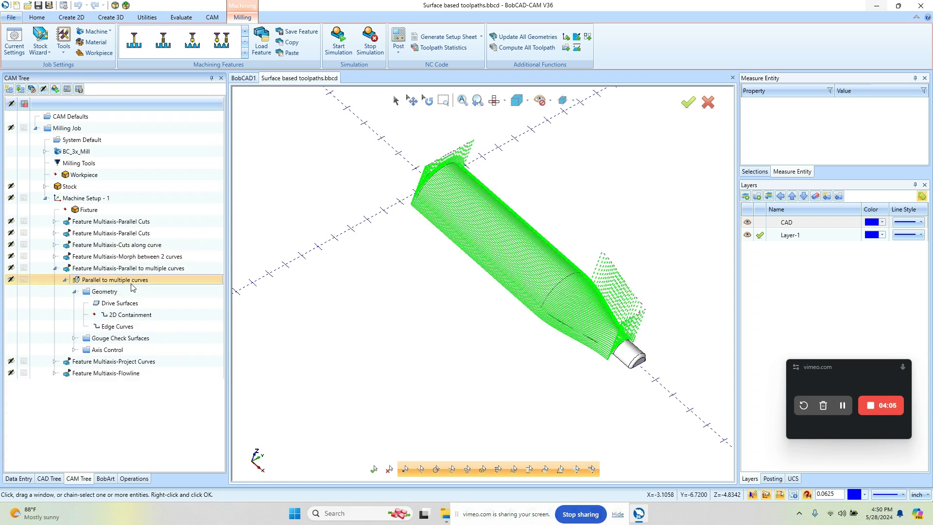
Step: Re-highlight the edge curves and show the zigzag toolpath near the bottle shoulder
left_click(121, 326)
middle_click_drag(526, 271, 495, 271)
left_click(111, 281)
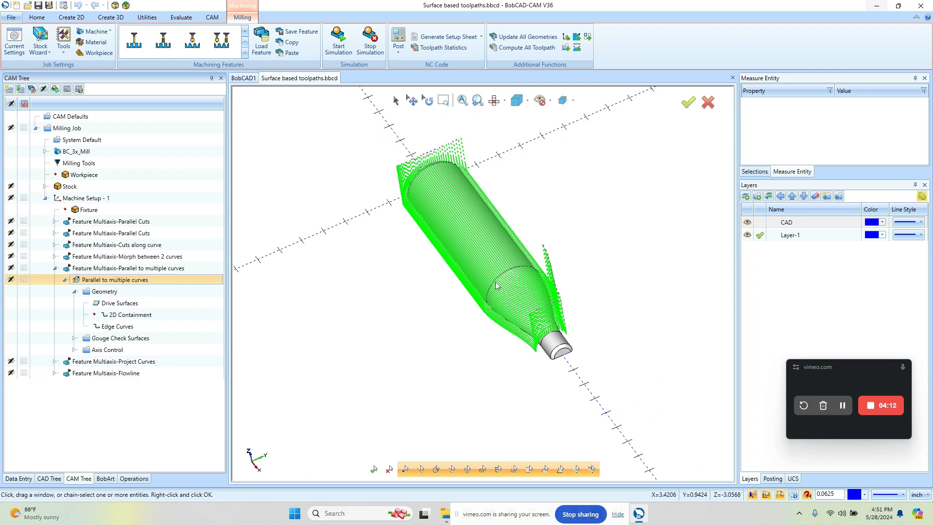
scroll(519, 285, "up", 5)
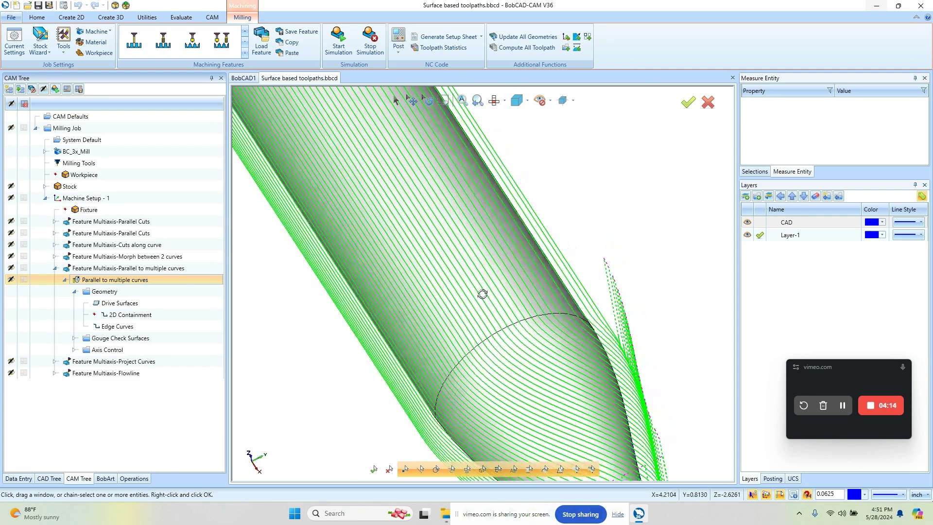
middle_click_drag(478, 295, 479, 295)
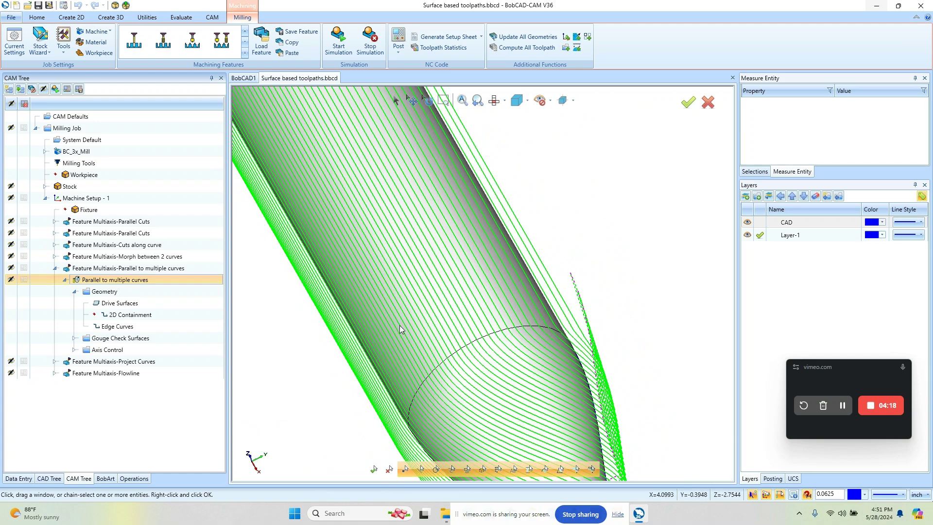
Step: Orbit through side and upright views to check the zigzag passes, then collapse the feature
scroll(497, 300, "down", 5)
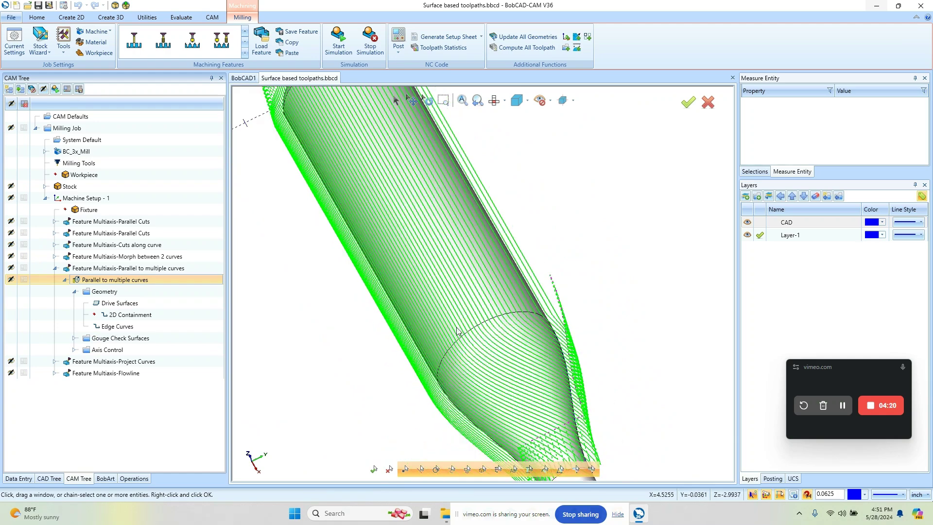
middle_click_drag(465, 286, 381, 274)
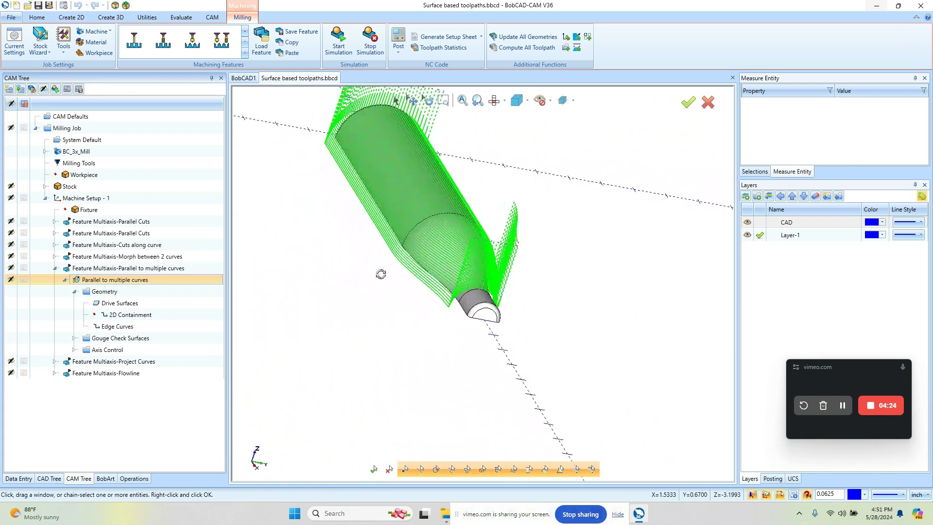
middle_click_drag(414, 228, 413, 245)
middle_click_drag(447, 309, 440, 328)
scroll(445, 319, "up", 5)
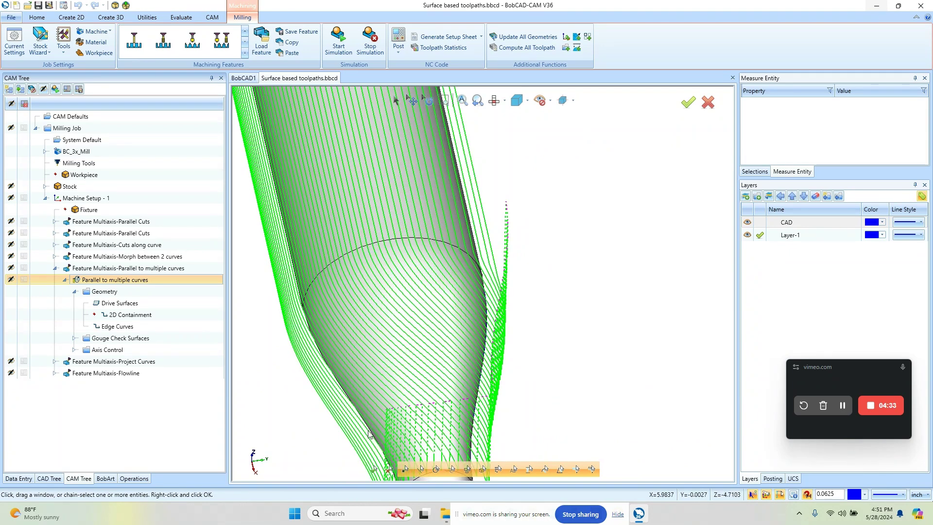
scroll(492, 259, "down", 2)
middle_click_drag(449, 371, 491, 359)
left_click(54, 268)
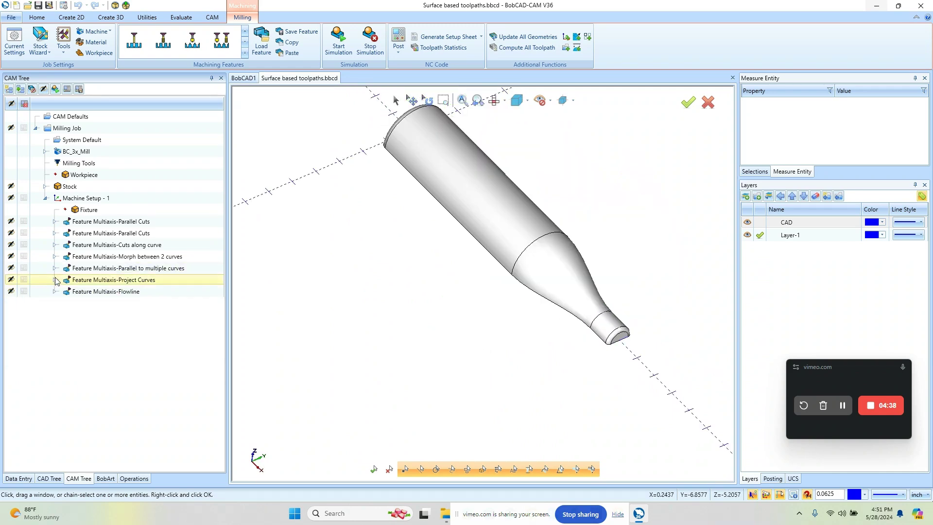
Step: Display the Project Curves toolpath around the bottle's shoulder and open its wizard
left_click(10, 281)
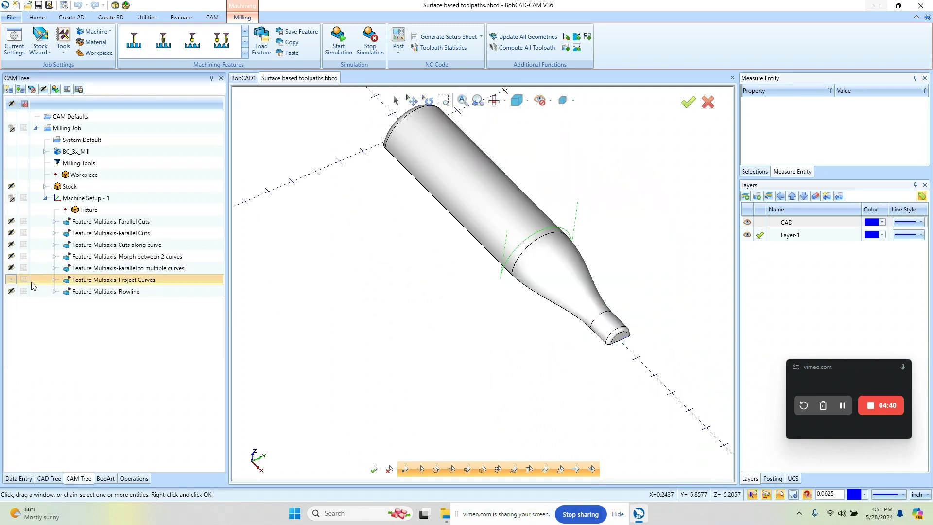
middle_click_drag(418, 331, 492, 300)
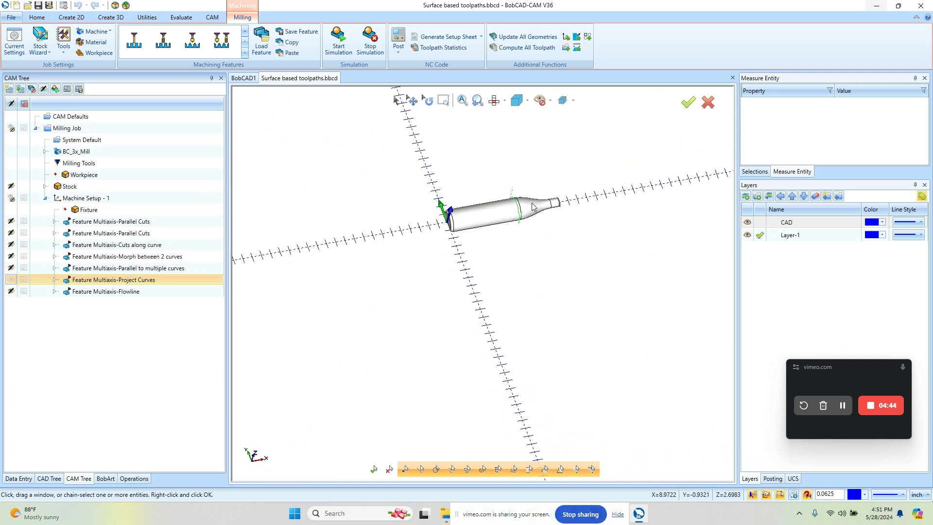
scroll(509, 192, "up", 5)
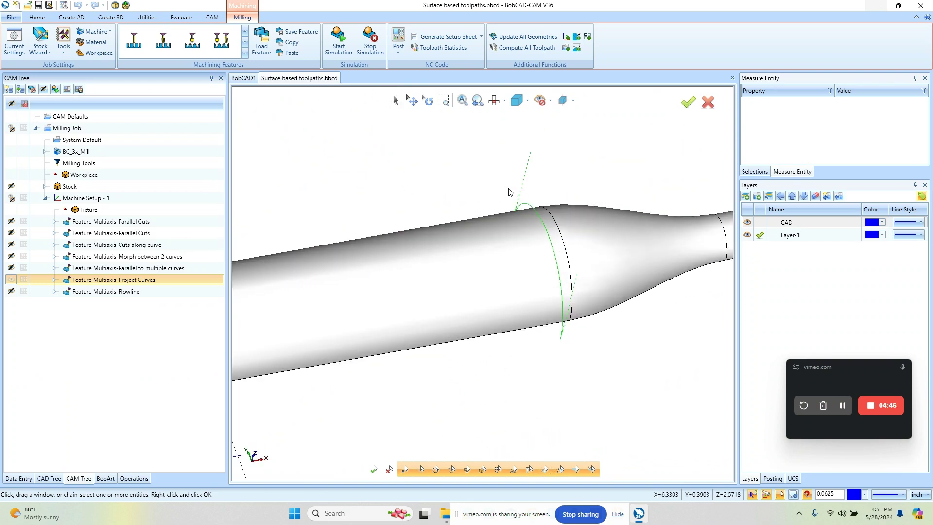
left_click(55, 280)
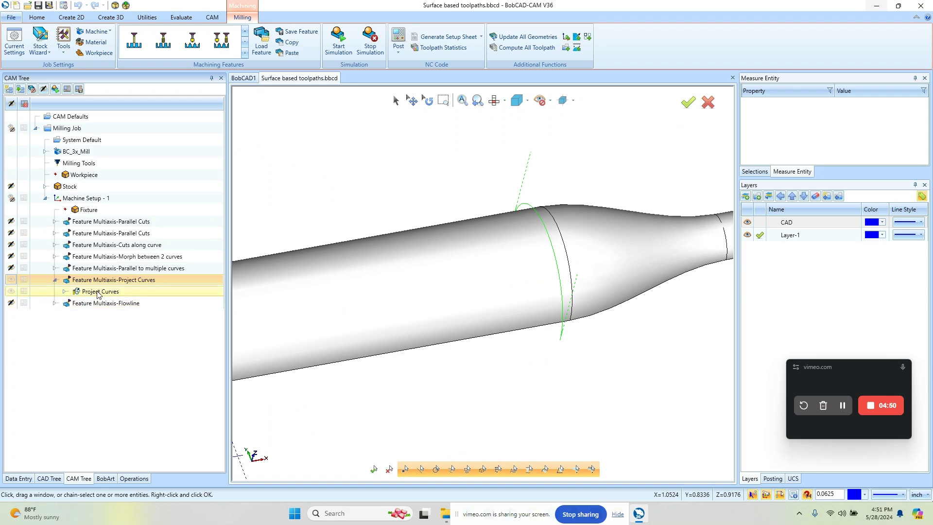
double_click(98, 293)
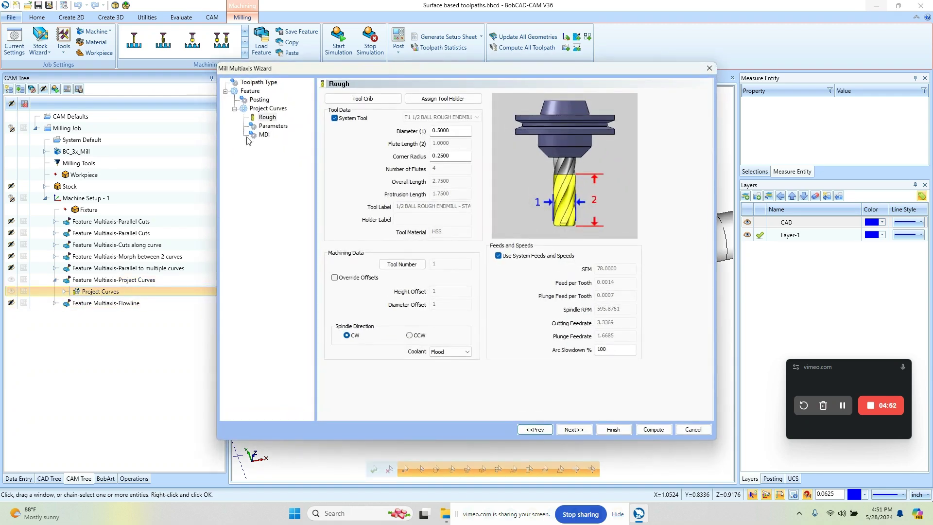
Step: Set the Project Curves cutting side to Left, keep Surface normal projection, and apply
left_click(275, 127)
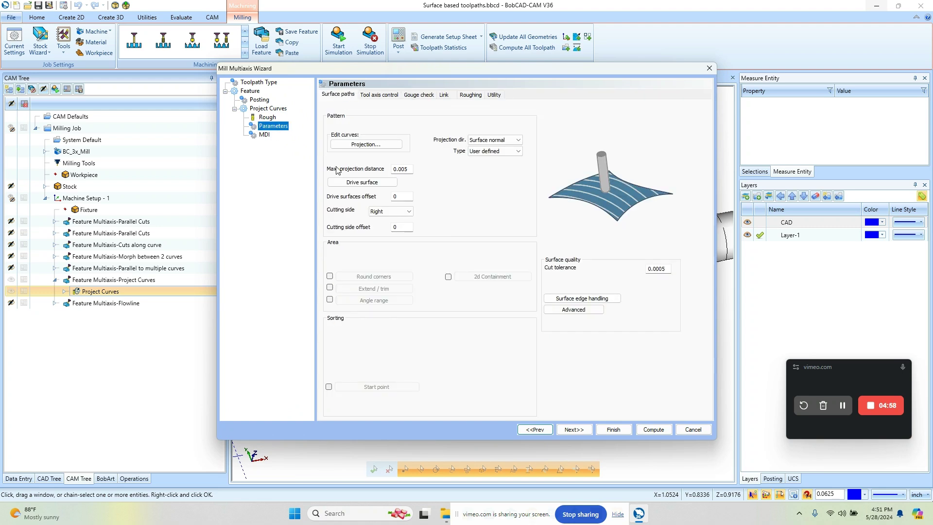
left_click(404, 199)
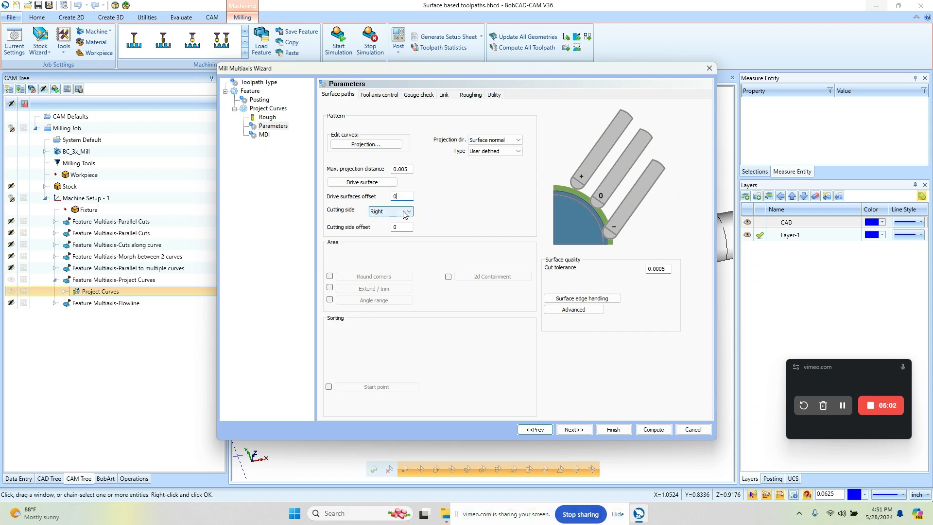
left_click(405, 213)
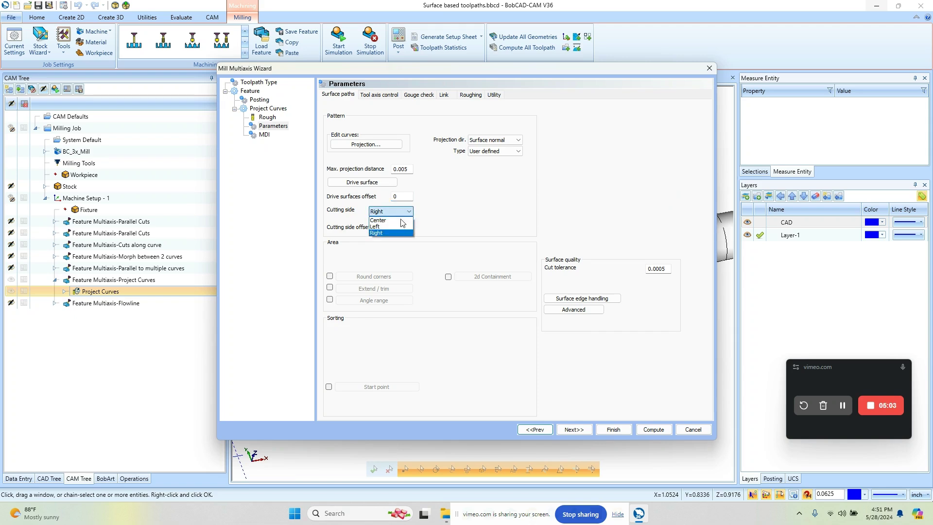
left_click(398, 227)
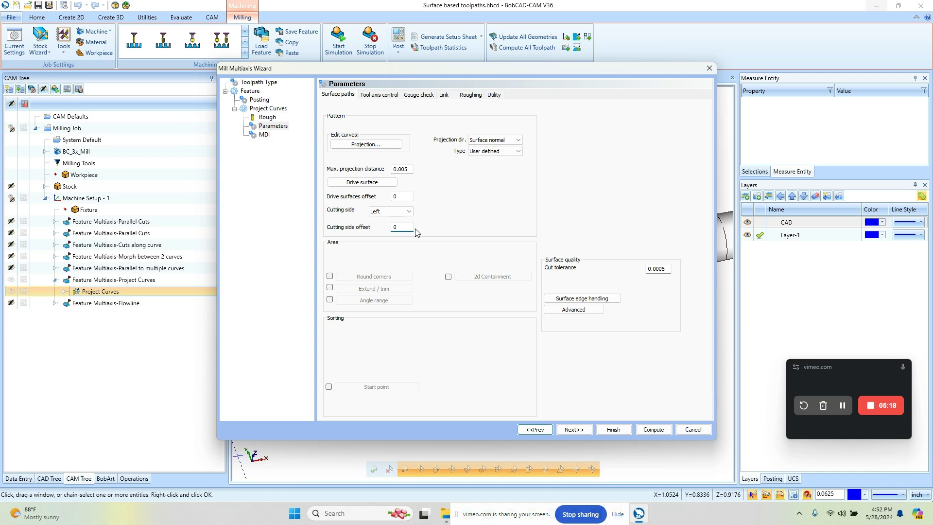
left_click(519, 151)
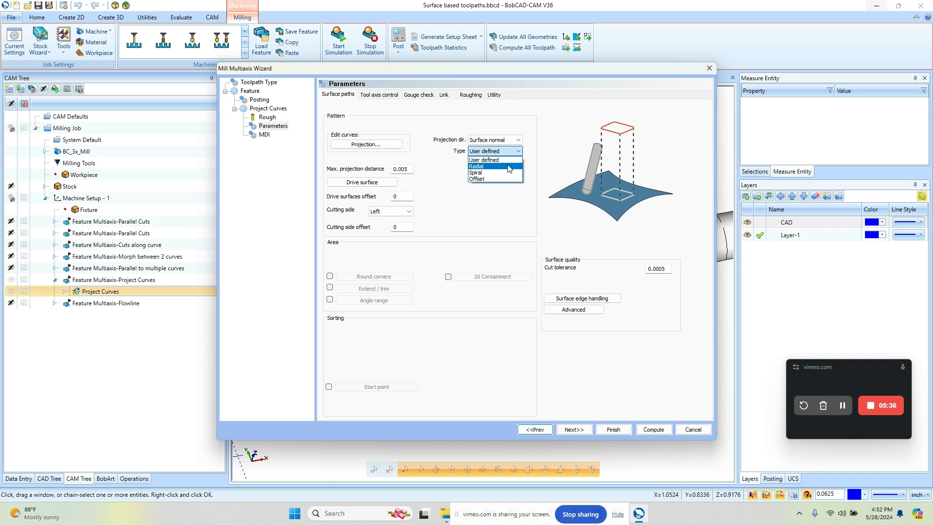
left_click(519, 141)
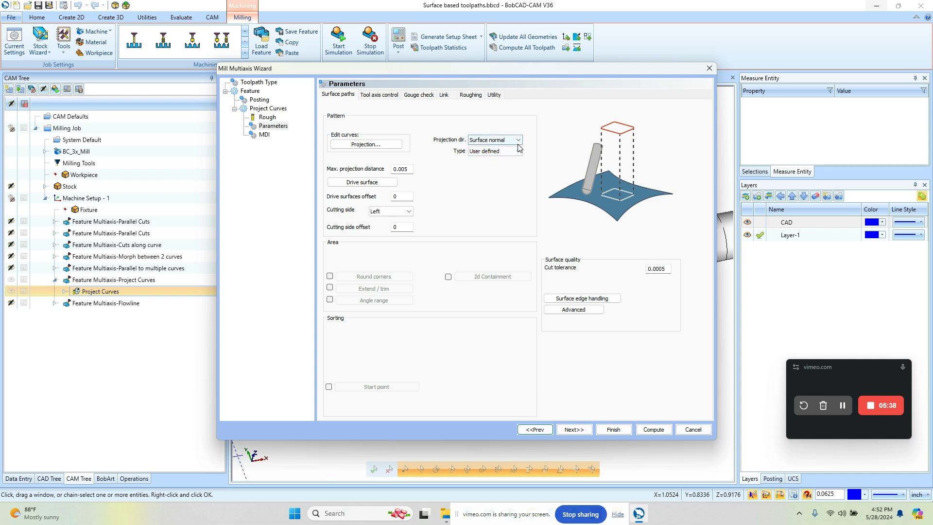
left_click(519, 141)
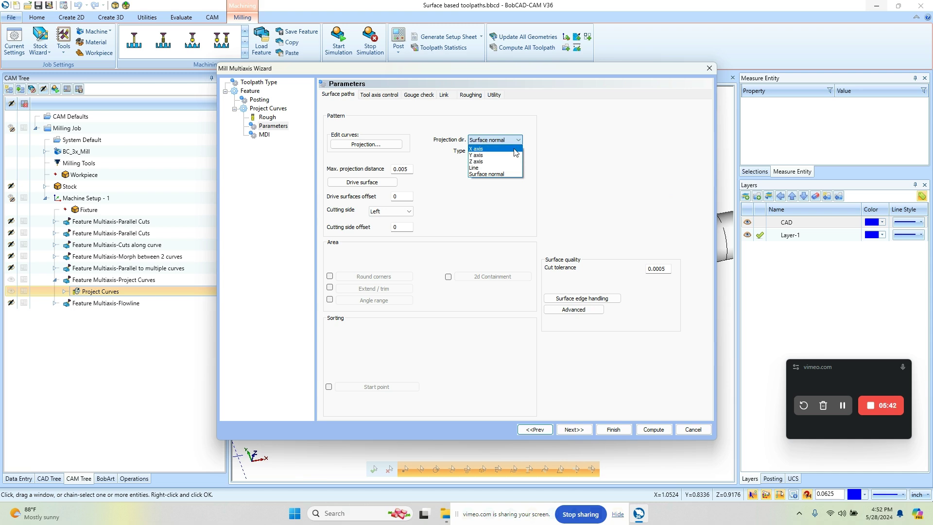
left_click(505, 174)
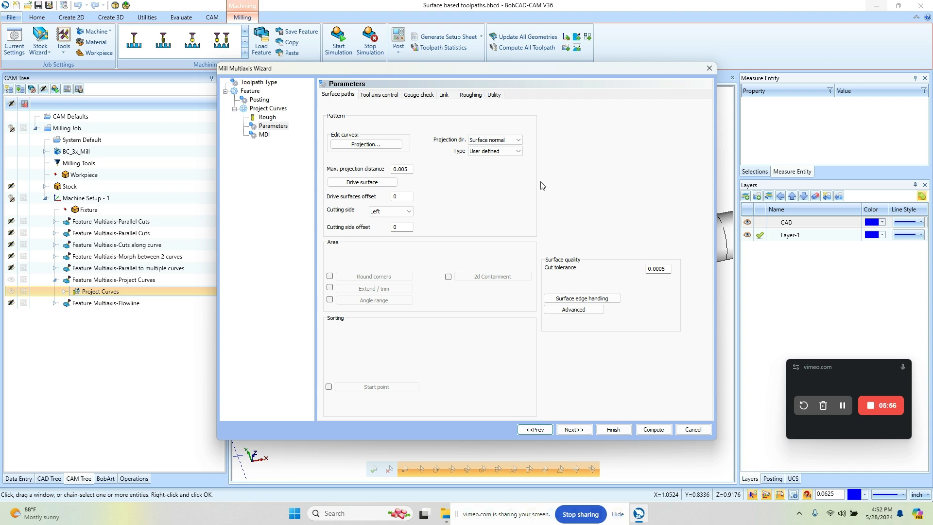
left_click(620, 429)
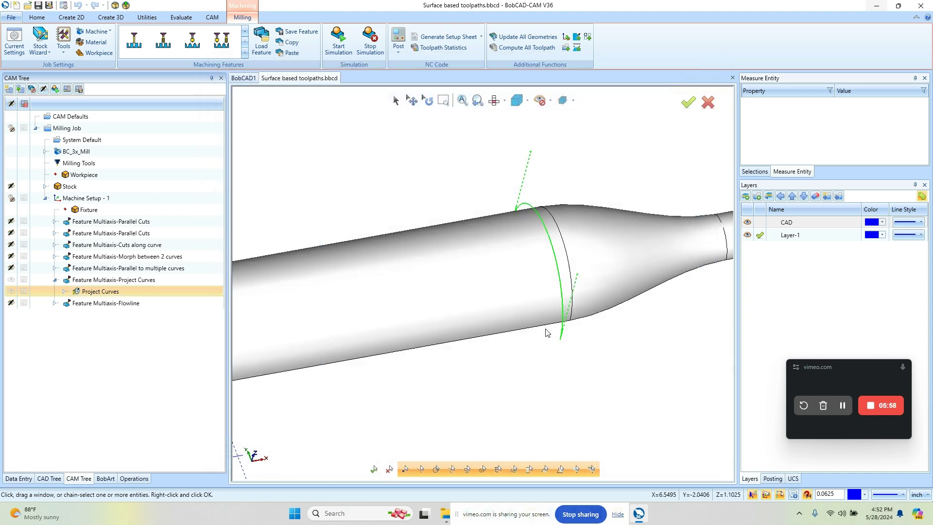
Step: Collapse the Project Curves feature and display the Flowline toolpath on the part
scroll(547, 332, "down", 5)
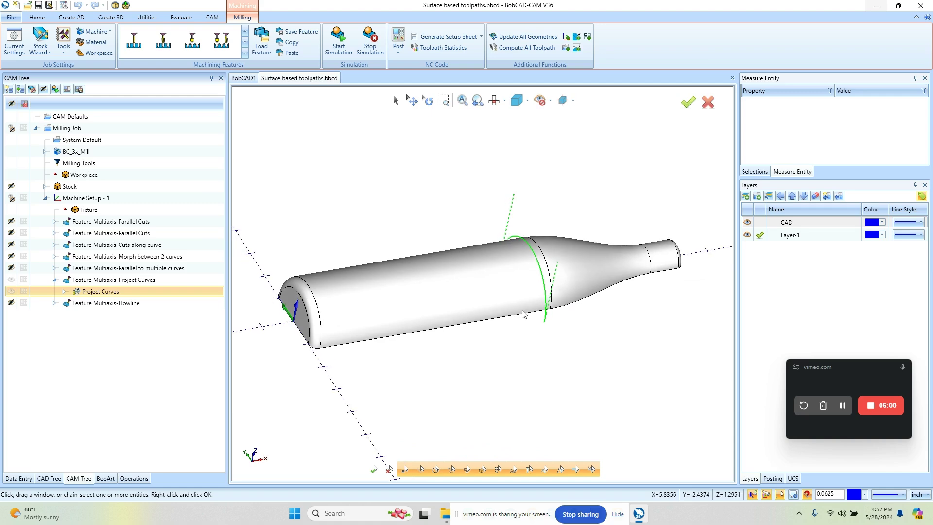
left_click(55, 281)
left_click(55, 292)
left_click(90, 303)
Step: Orbit and zoom around the bottle to review the Flowline toolpath
middle_click_drag(421, 295, 450, 211)
scroll(506, 275, "up", 3)
scroll(574, 350, "up", 2)
scroll(583, 359, "down", 2)
scroll(594, 366, "up", 3)
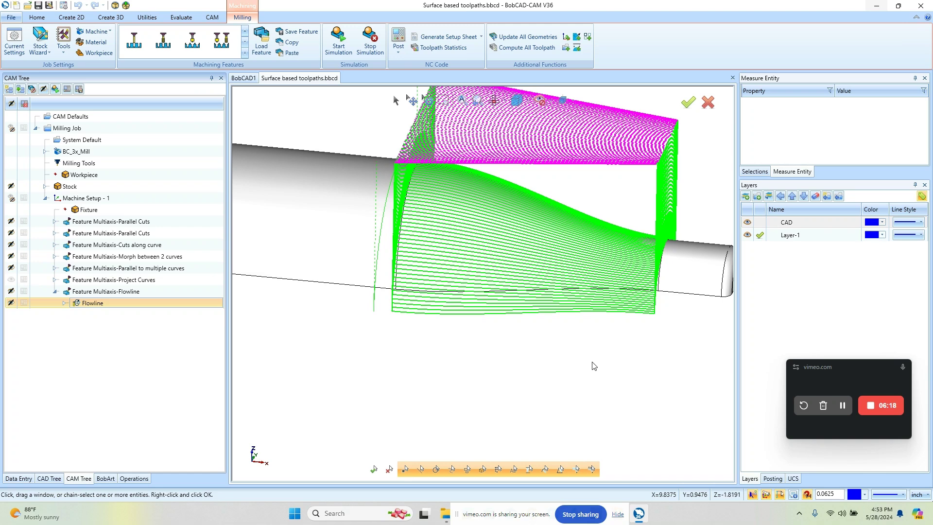
scroll(454, 317, "down", 2)
middle_click_drag(452, 331, 437, 303)
scroll(374, 281, "up", 5)
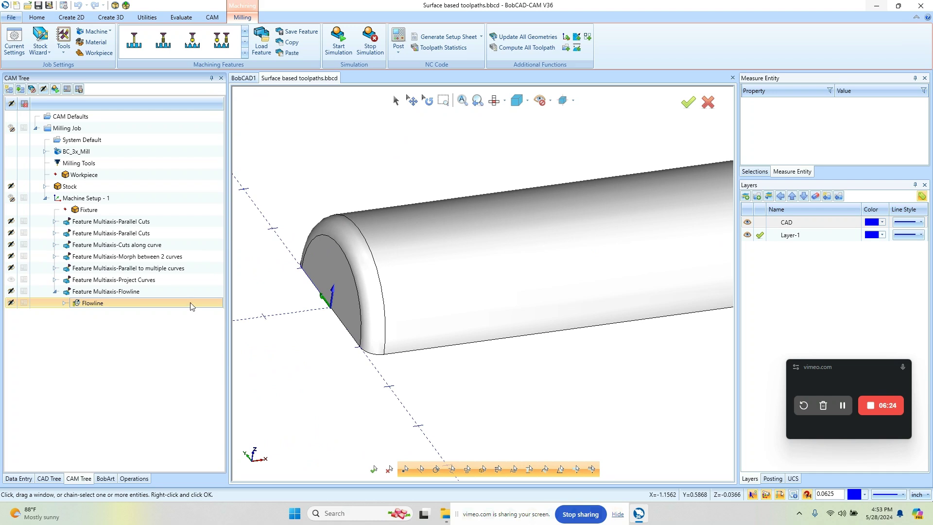
Step: Reselect the Flowline drive surface as the rounded fillet face at the bottle's end
left_click(65, 303)
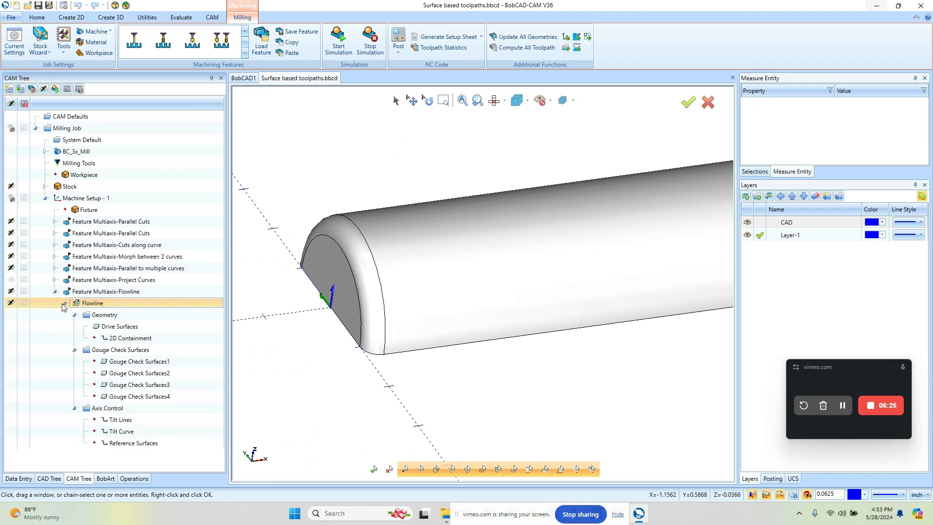
right_click(125, 330)
left_click(126, 330)
right_click(127, 330)
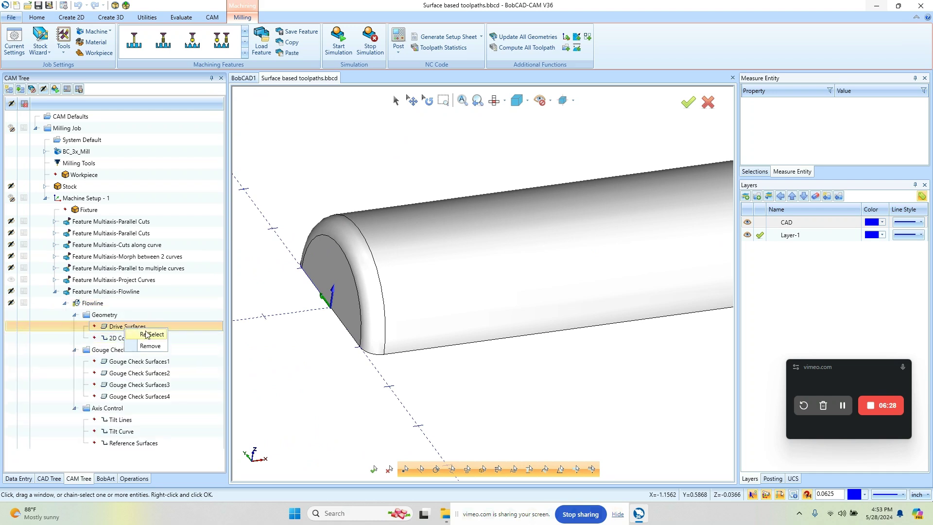
left_click(150, 335)
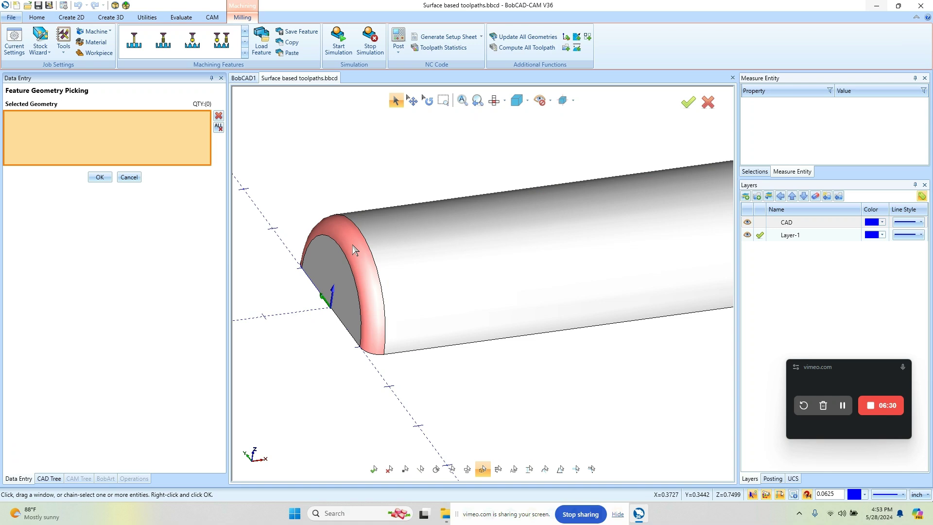
left_click(352, 244)
left_click(100, 177)
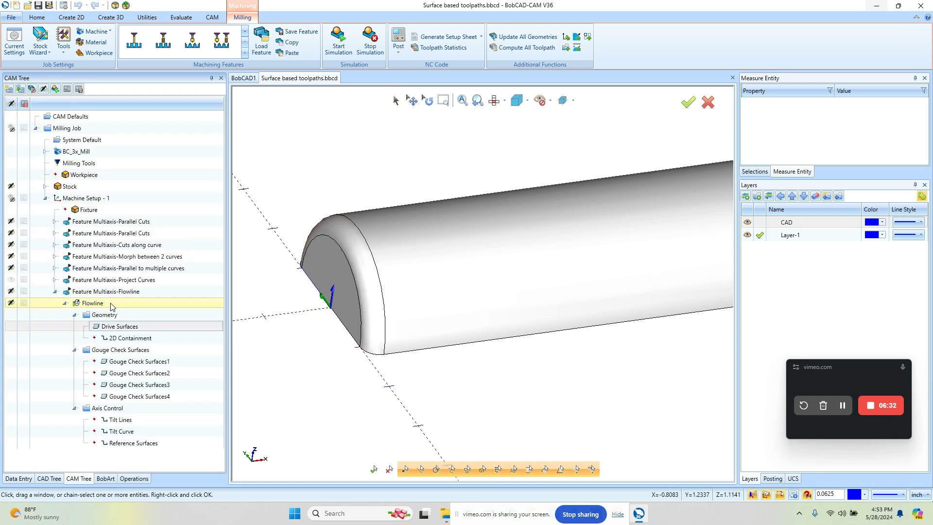
Step: Recompute the Flowline toolpath and orbit to view its new green passes
right_click(90, 303)
left_click(136, 324)
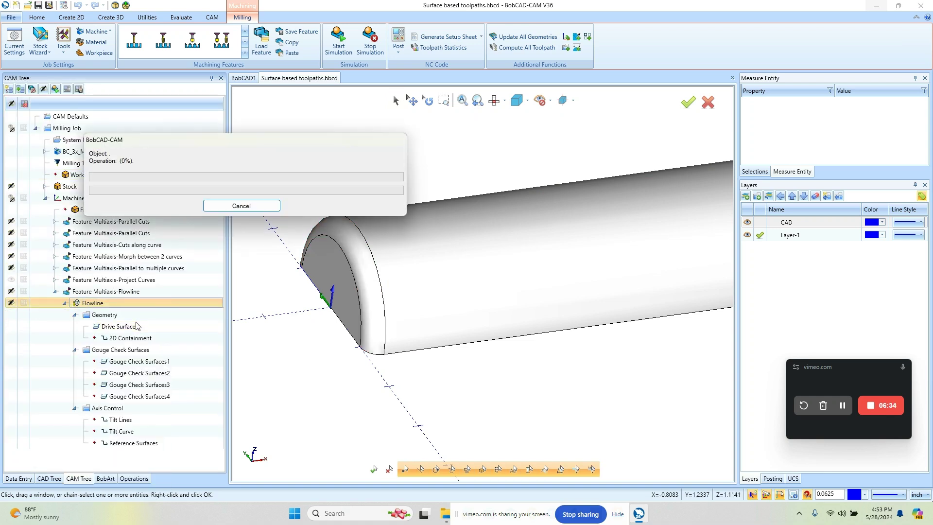
middle_click_drag(413, 229, 426, 243)
scroll(334, 335, "up", 3)
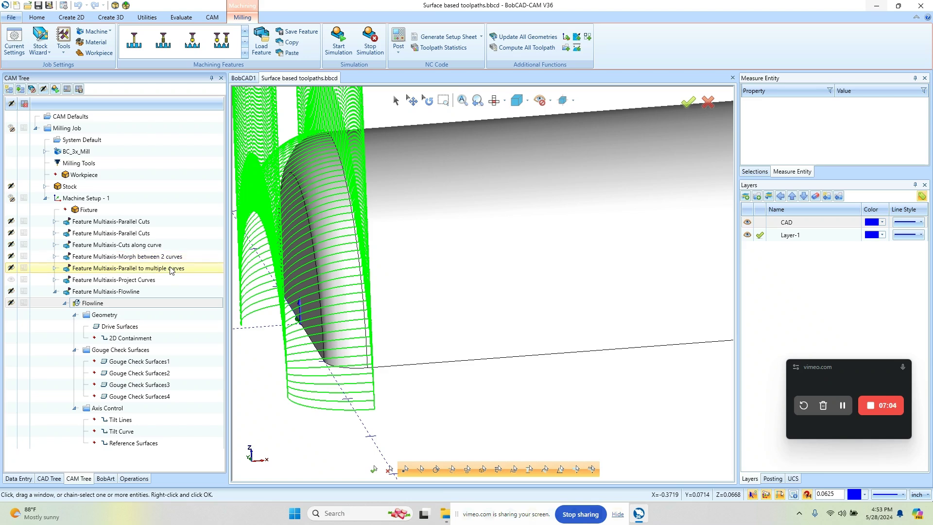
Step: Change the Flowline flow direction to Long side, recompute, and reopen its settings
double_click(103, 304)
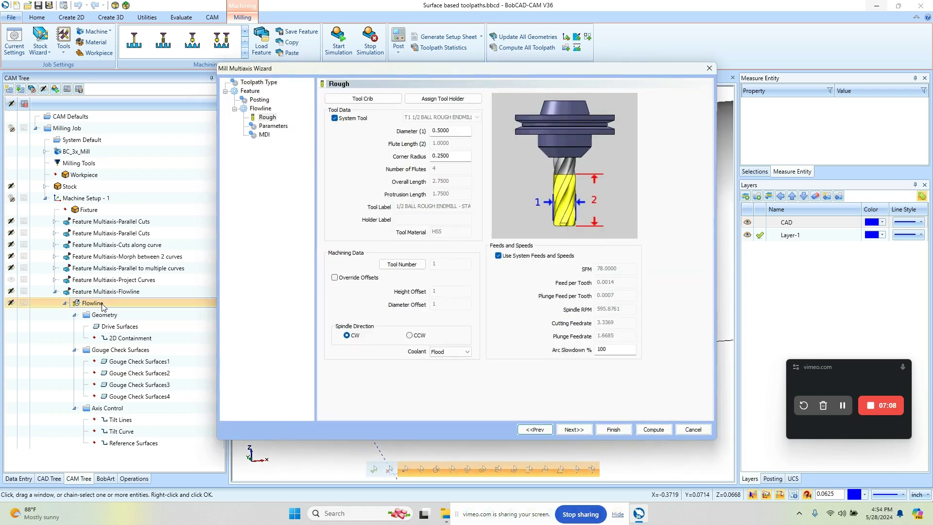
left_click(273, 127)
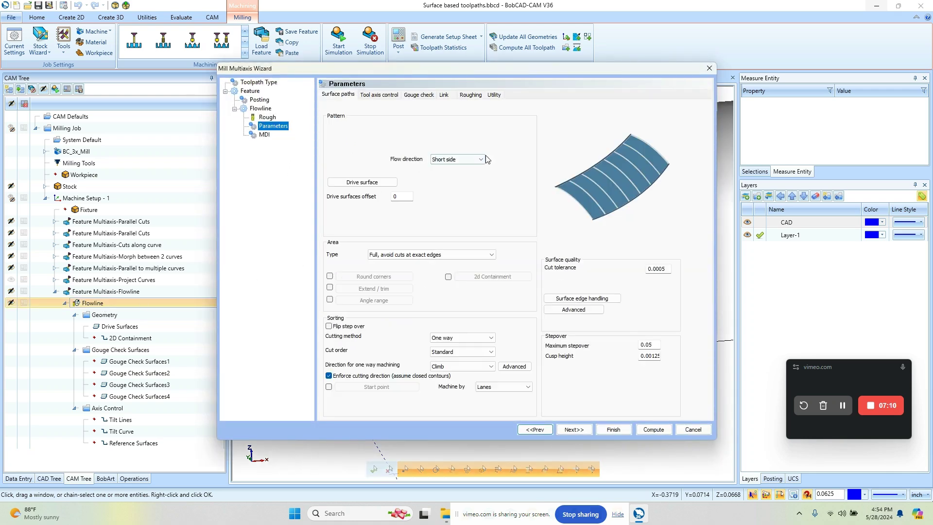
left_click(462, 160)
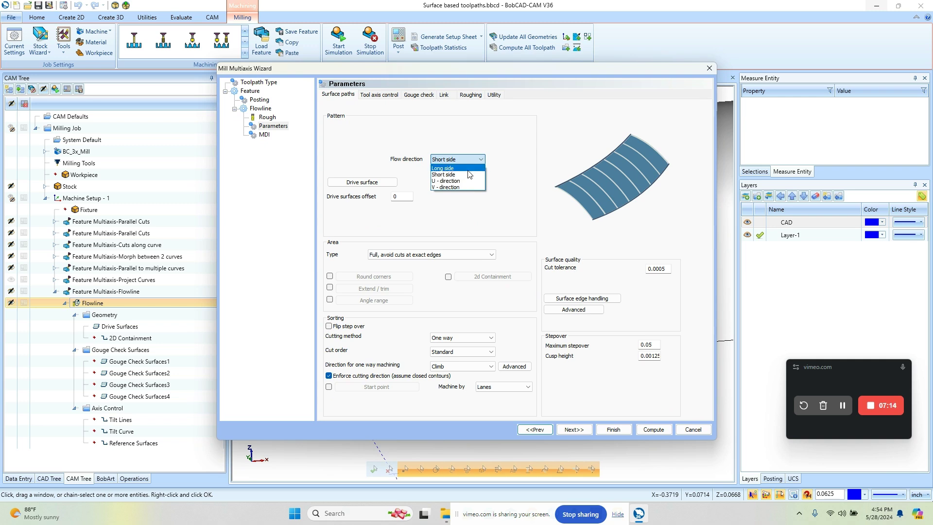
left_click(468, 169)
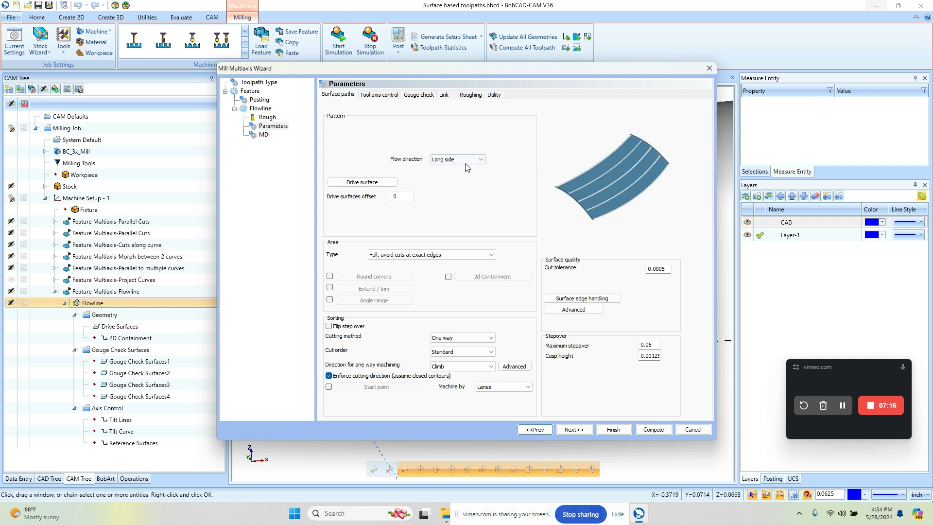
left_click(654, 430)
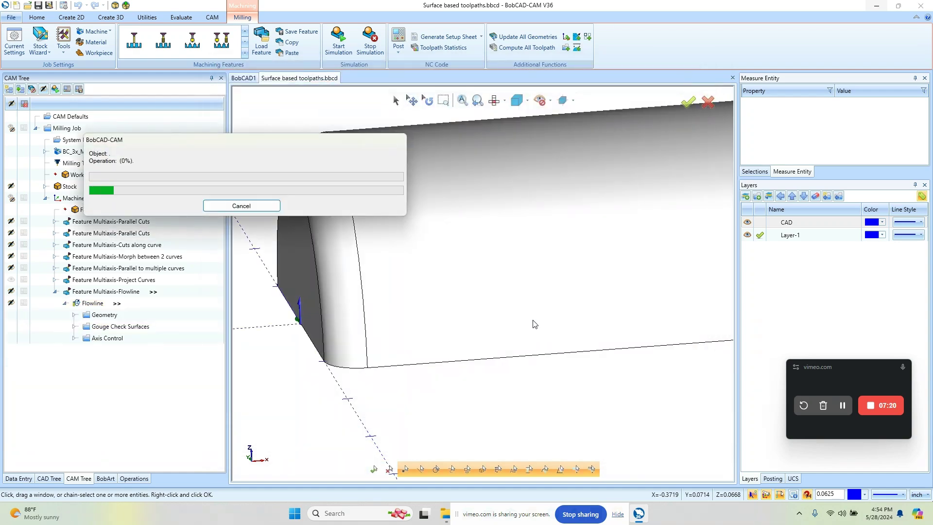
middle_click_drag(460, 277, 470, 309)
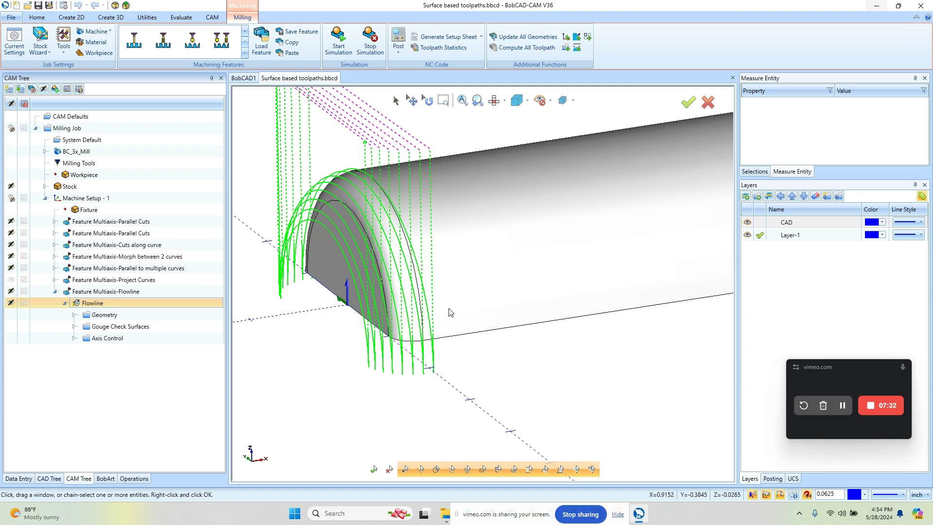
double_click(100, 308)
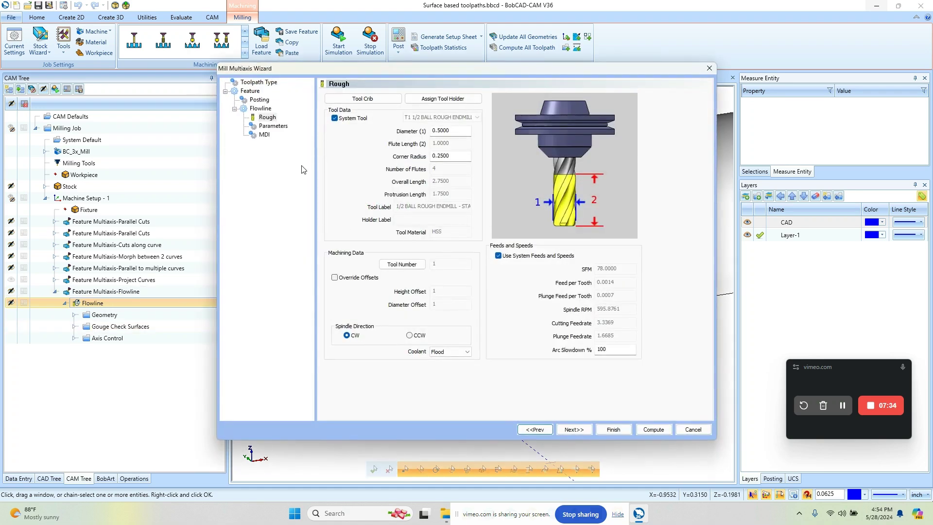
Step: Leave smoothing off and clear both the 0.02 maximum and 0.01 minimum point-distance limits
left_click(272, 126)
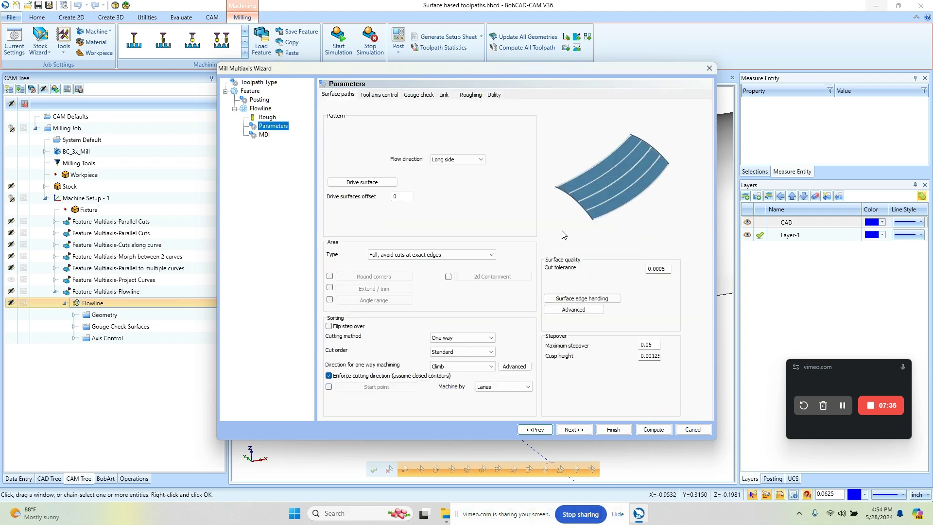
left_click(593, 310)
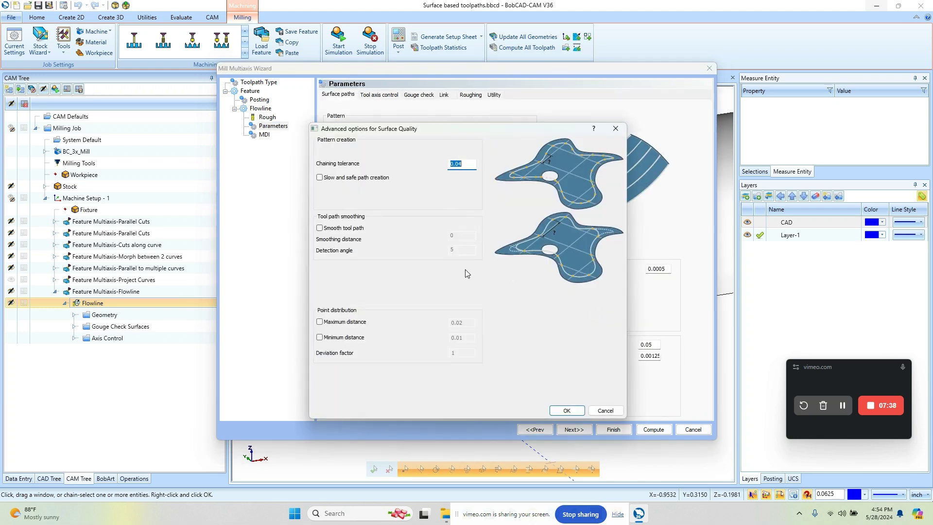
left_click(320, 228)
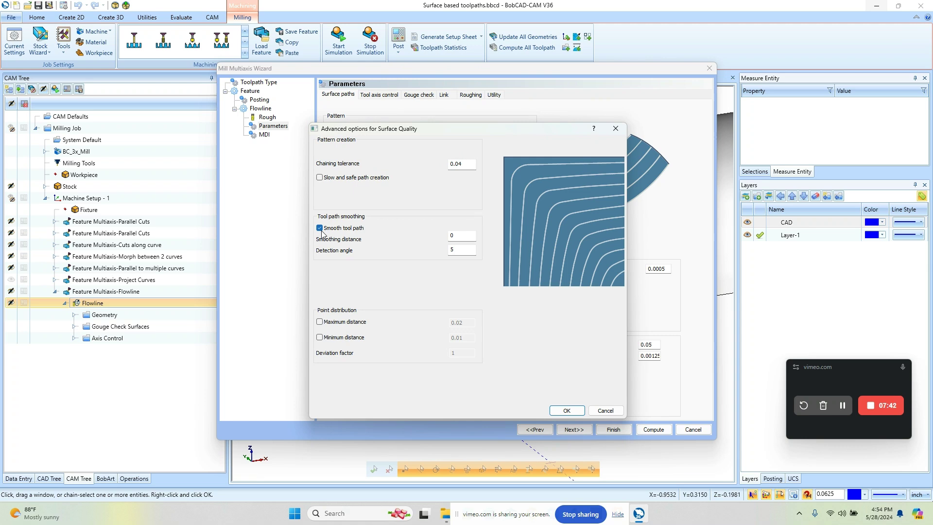
left_click(321, 229)
left_click(320, 322)
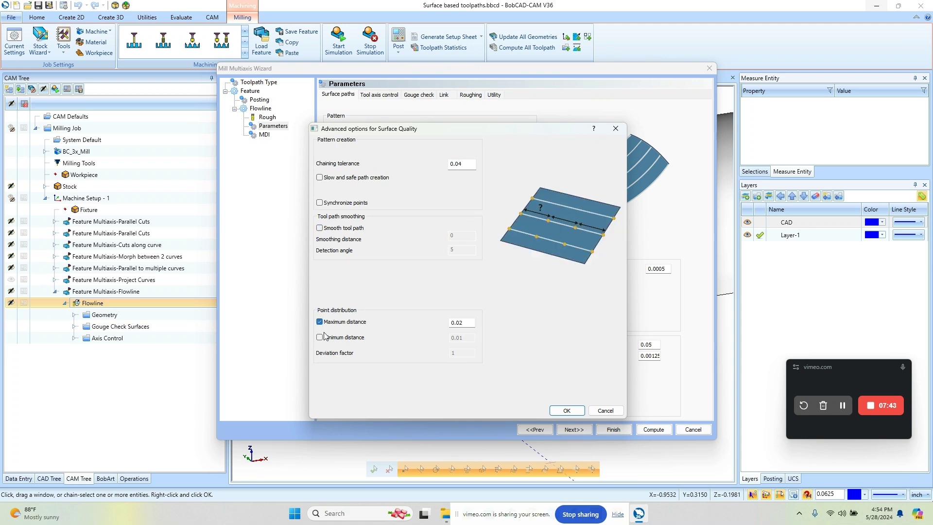
left_click(320, 338)
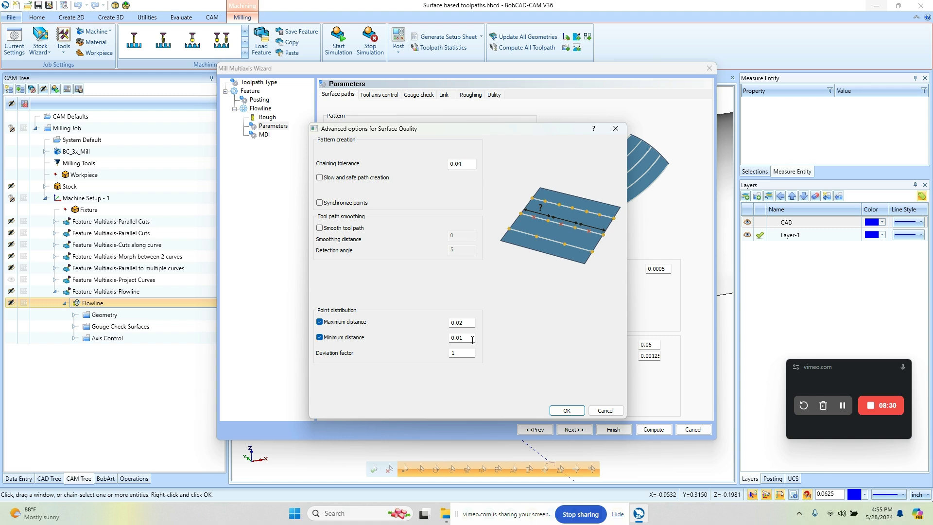
left_click(320, 337)
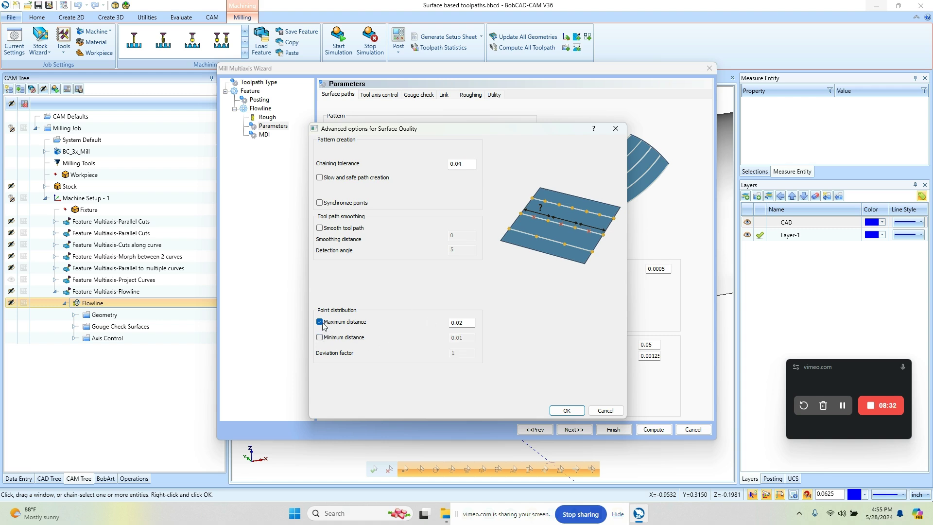
left_click(320, 323)
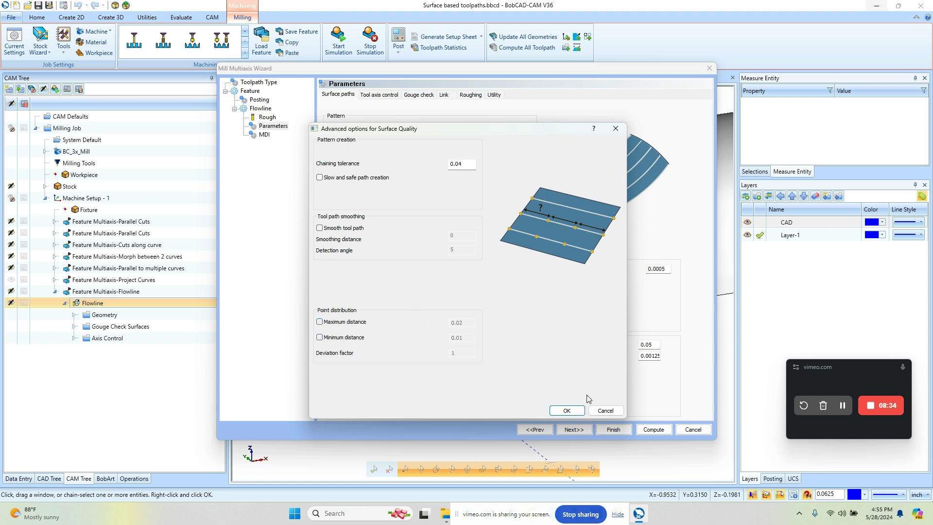
left_click(566, 411)
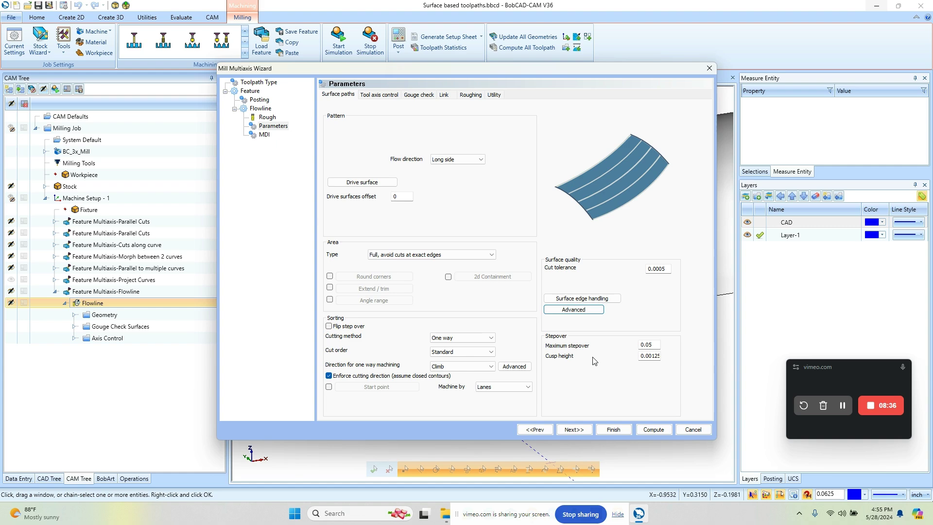
Step: Compute the Flowline toolpath, then reopen and close its setup to review it
left_click(654, 430)
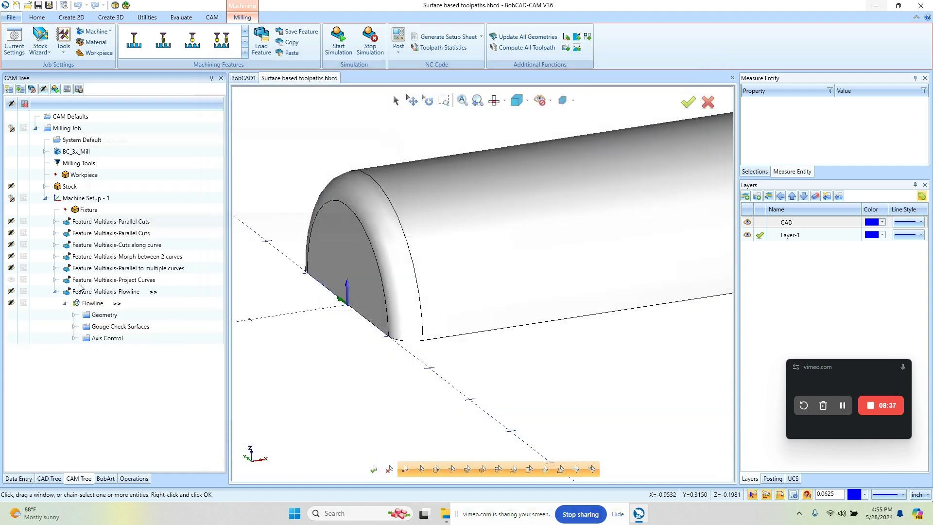
left_click(55, 292)
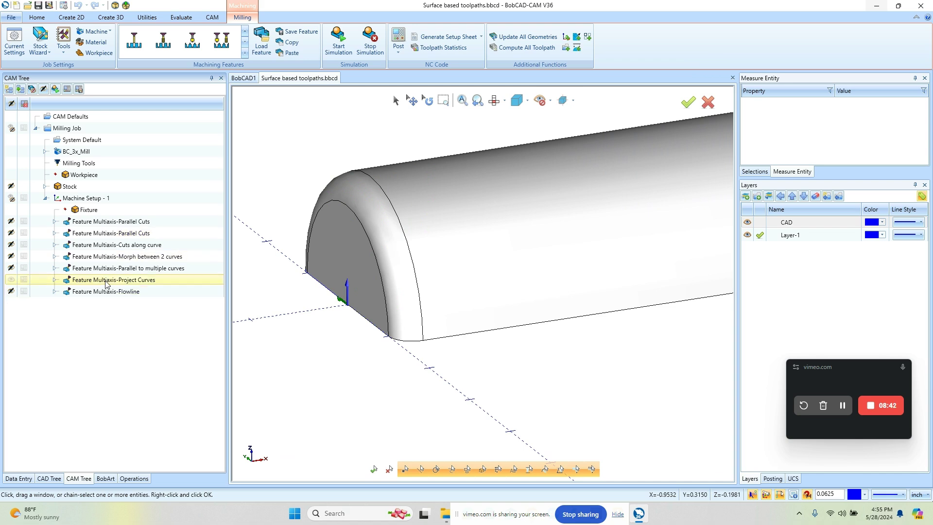
double_click(115, 293)
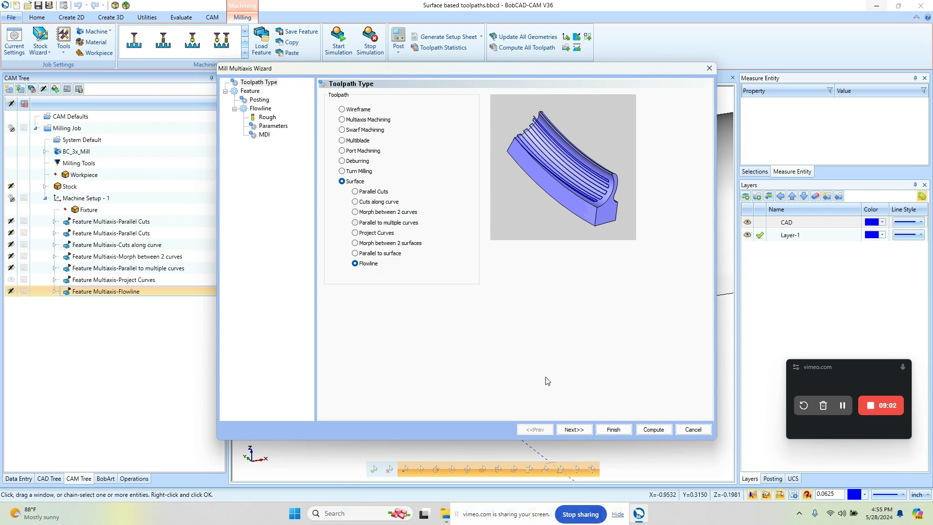
left_click(613, 429)
Step: Show the guide curves, inspect the bottle, then collapse Flowline and expand the first Parallel Cuts
scroll(470, 334, "down", 4)
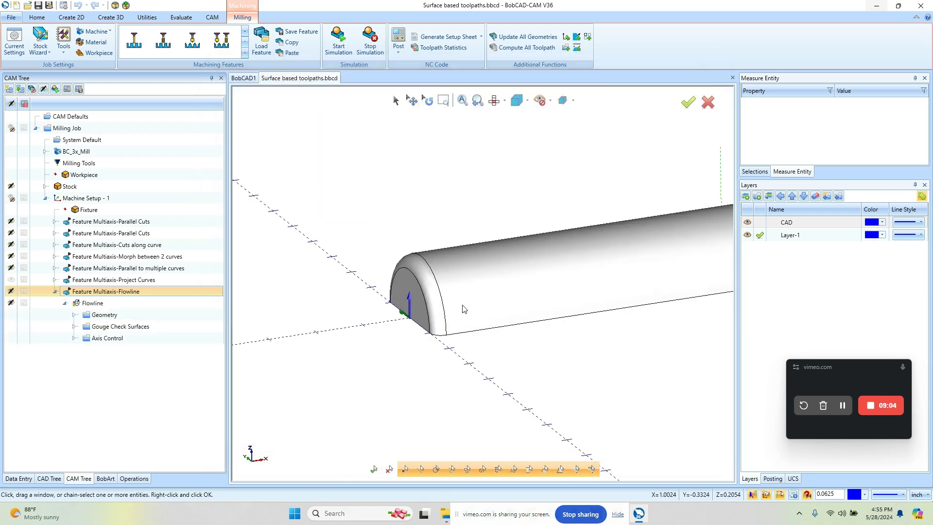
left_click(564, 100)
mouse_move(486, 233)
middle_mouse_down()
mouse_move(486, 258)
mouse_move(484, 227)
middle_mouse_up()
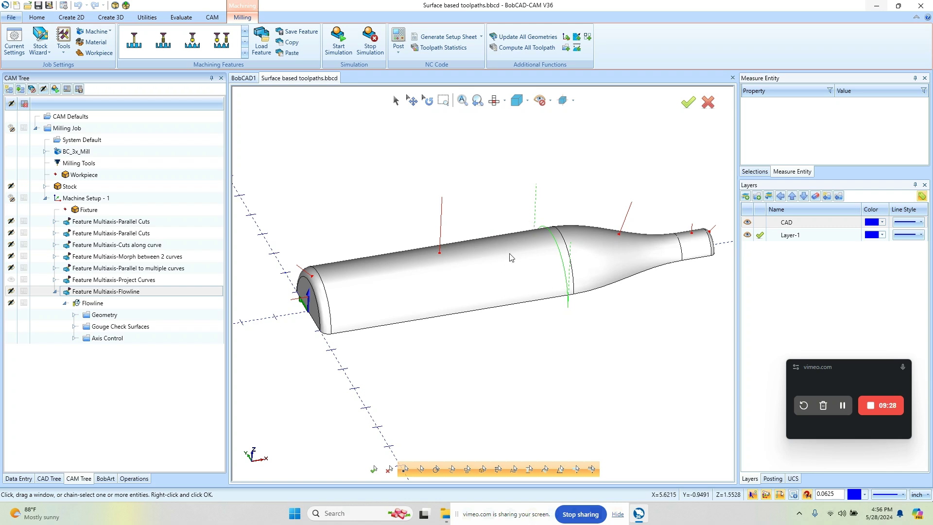
middle_click_drag(550, 337, 506, 353)
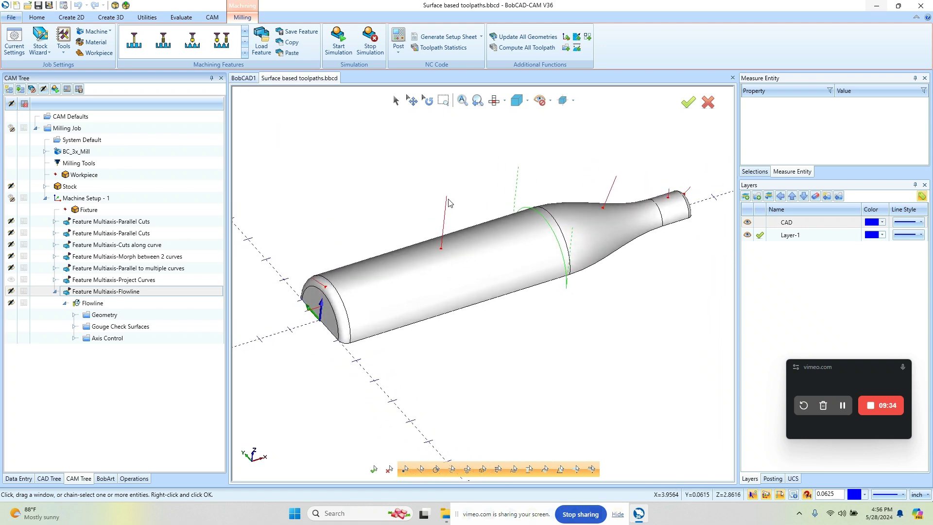
left_click(11, 279)
left_click(55, 291)
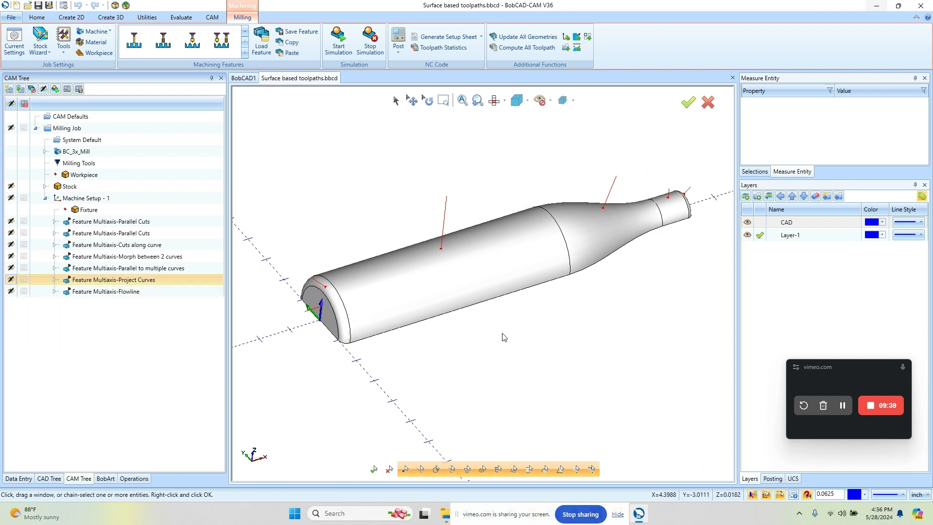
left_click(55, 221)
Step: Display the second Parallel Cuts toolpath, orbit around it, and expand its Geometry items
left_click(99, 233)
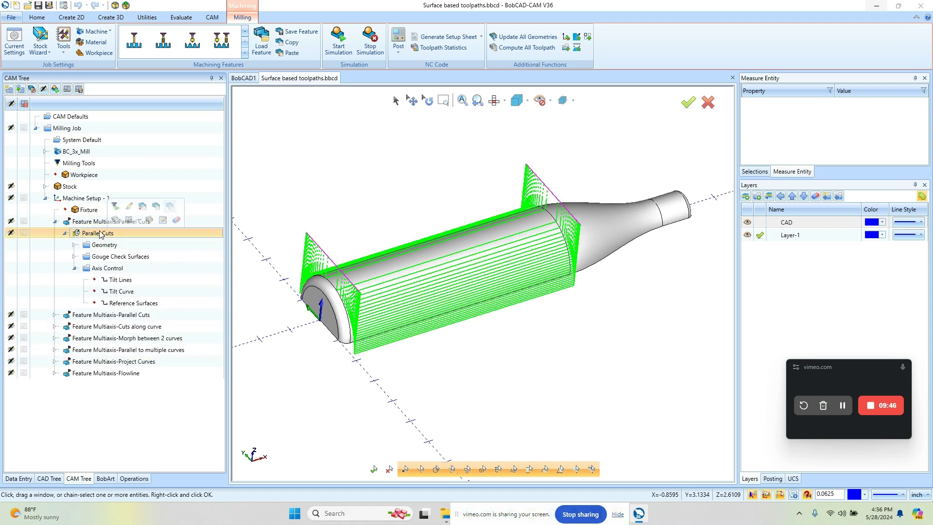
left_click_drag(99, 233, 97, 250)
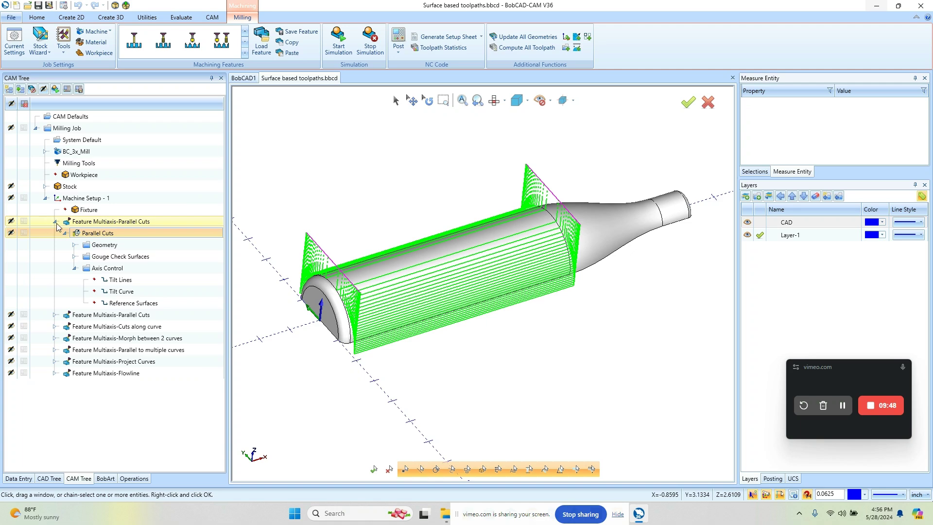
left_click(96, 246)
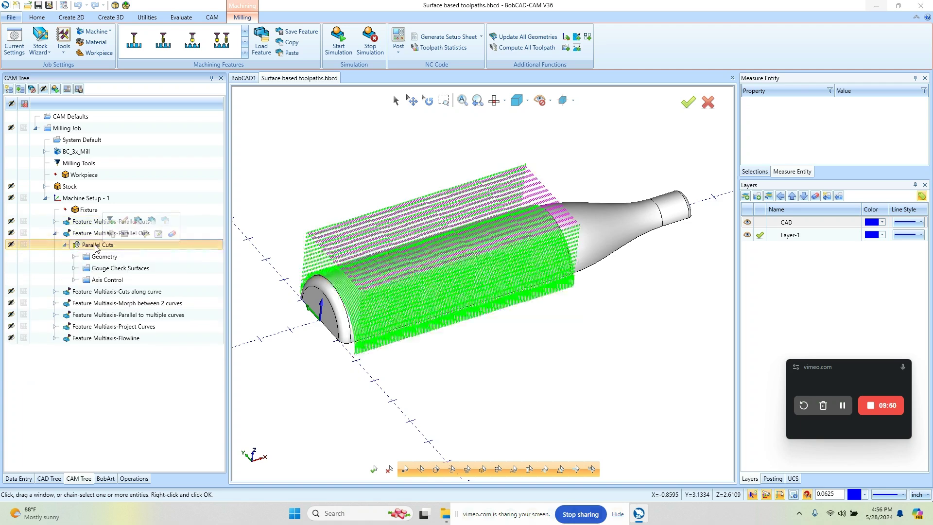
middle_click_drag(481, 349, 538, 346)
middle_click_drag(623, 340, 558, 335)
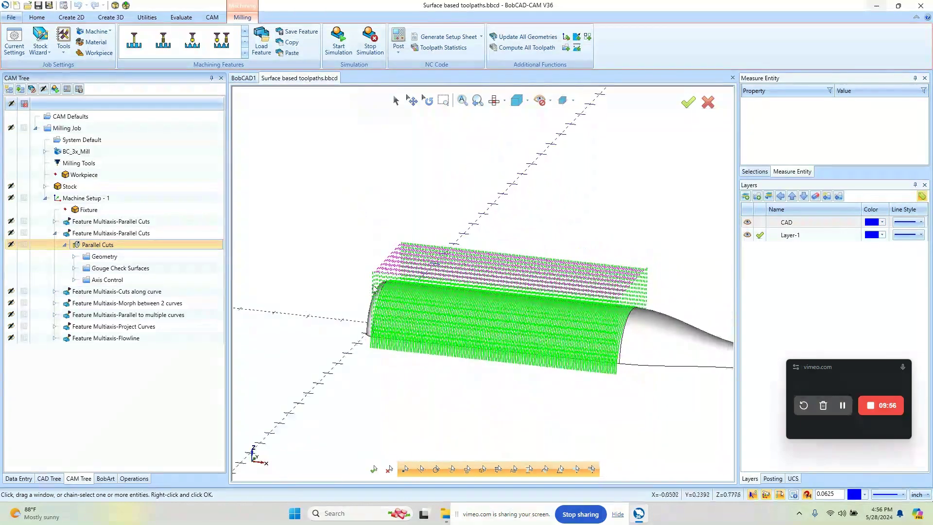
scroll(559, 334, "down", 3)
scroll(552, 306, "up", 5)
left_click(74, 256)
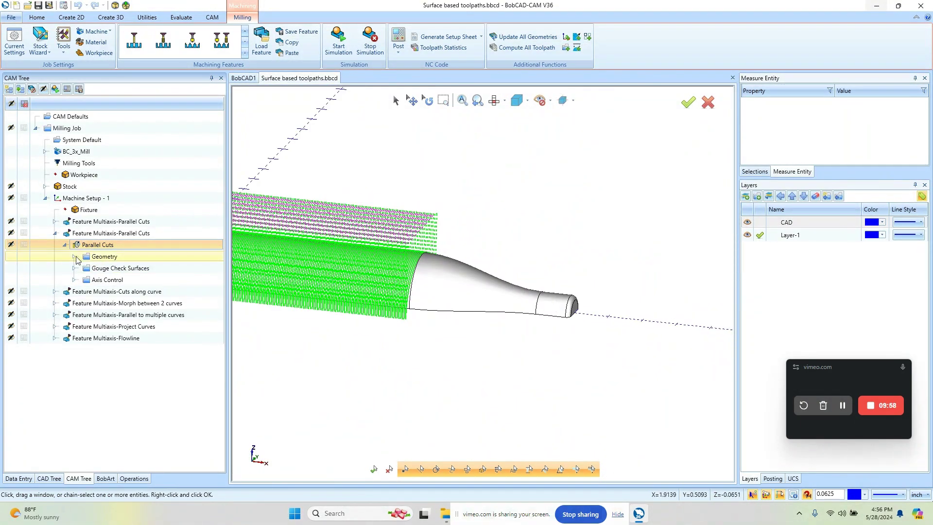
Step: Set the Parallel Cuts drive surfaces to the bottle's neck and end-cap faces
right_click(113, 268)
left_click(139, 271)
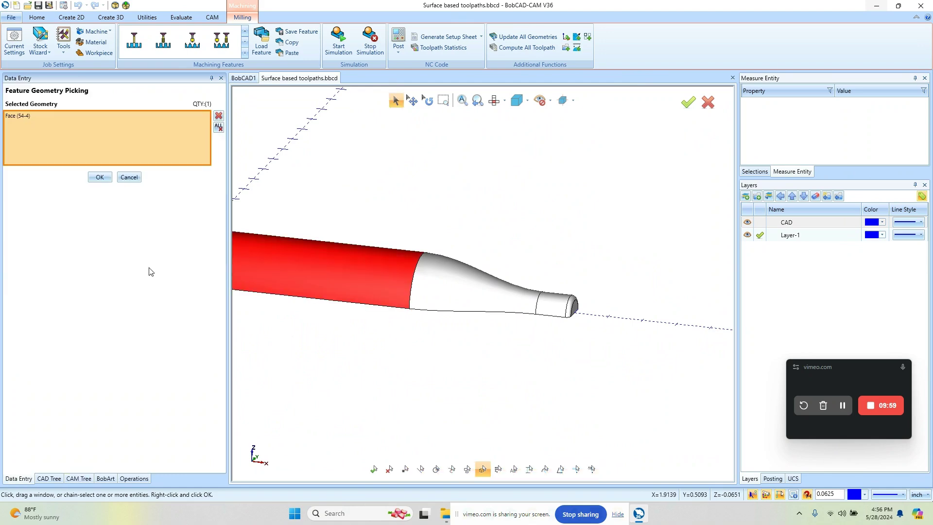
left_click(462, 273)
left_click(554, 304)
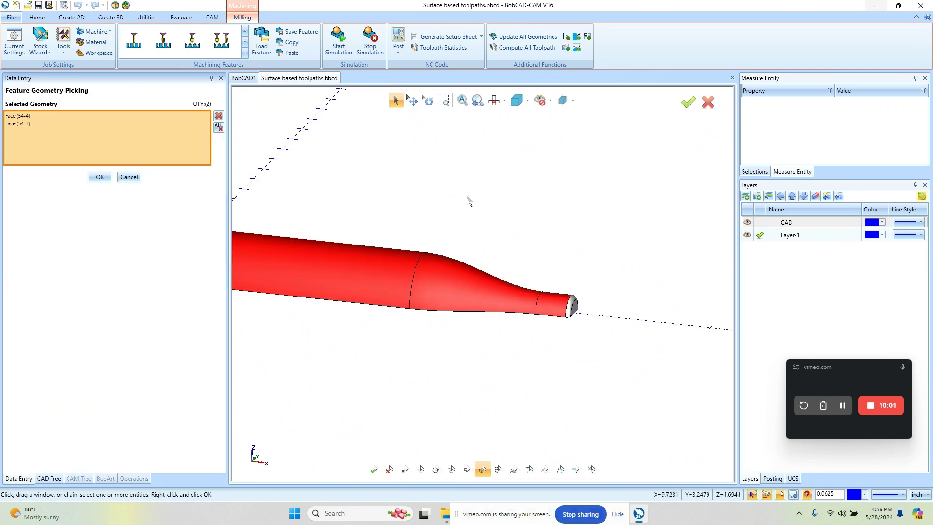
left_click(101, 177)
Step: Recompute the Parallel Cuts toolpath and orbit to an end-on view of it
right_click(103, 245)
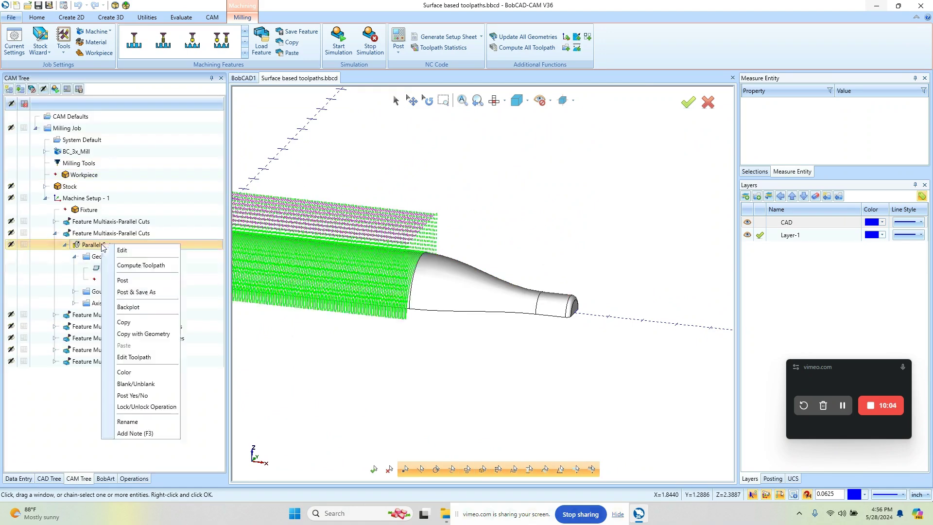
left_click(143, 266)
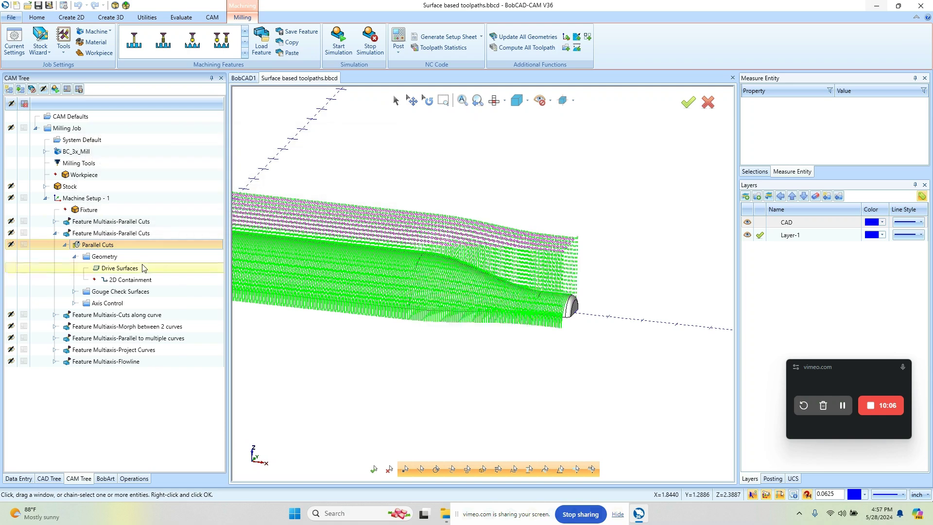
scroll(607, 297, "down", 1)
middle_click_drag(607, 298, 425, 292)
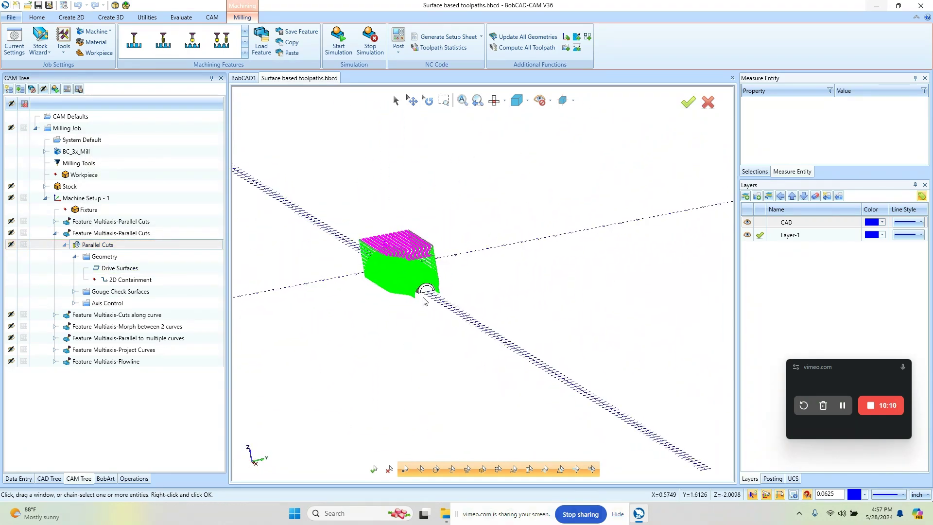
scroll(437, 291, "up", 3)
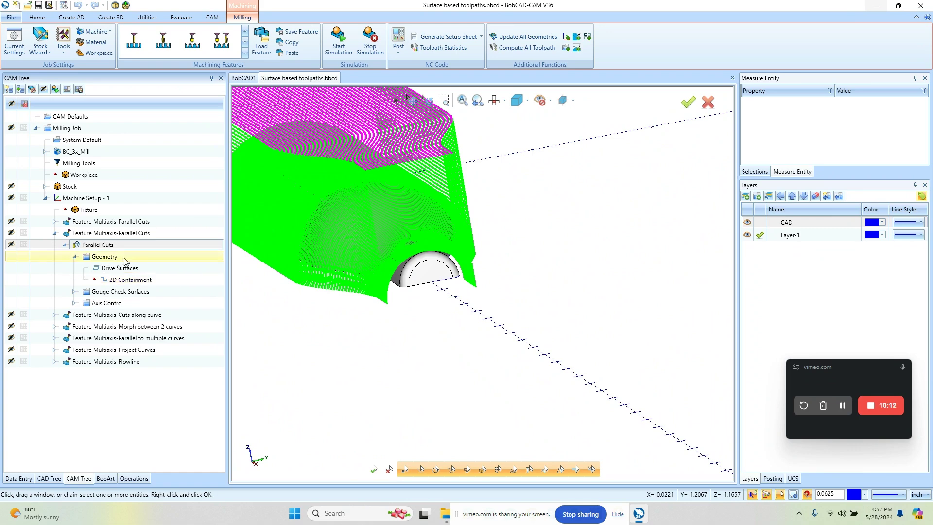
Step: Set the Parallel Cuts maximum stepover to .125 and compute the toolpath
double_click(93, 246)
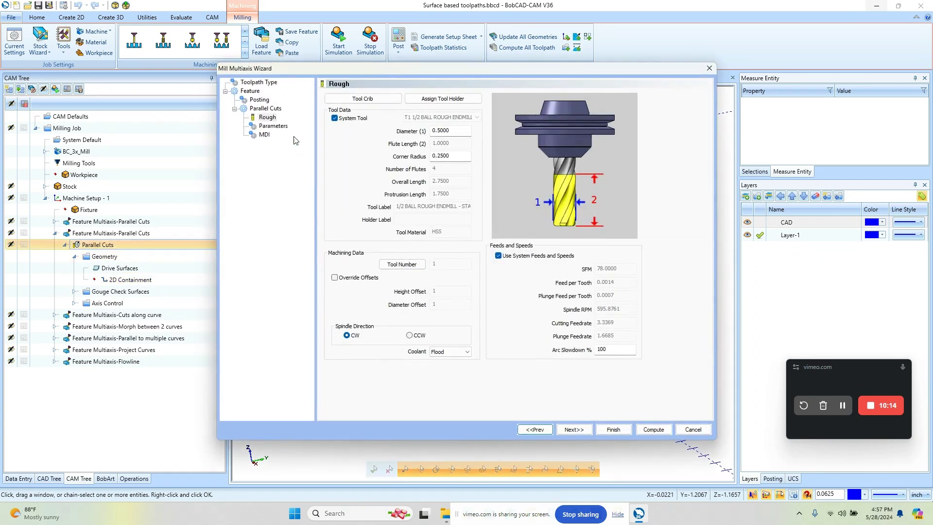
left_click(282, 127)
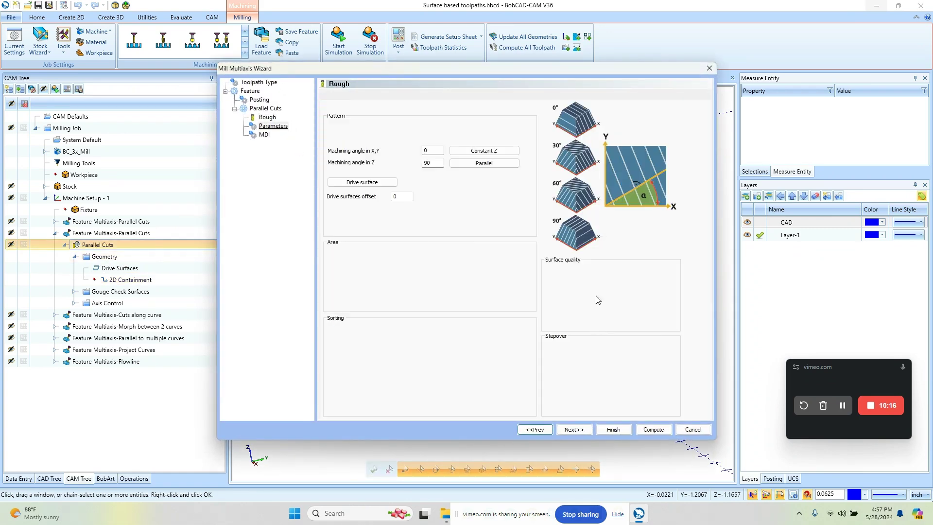
left_click(660, 348)
type(".125")
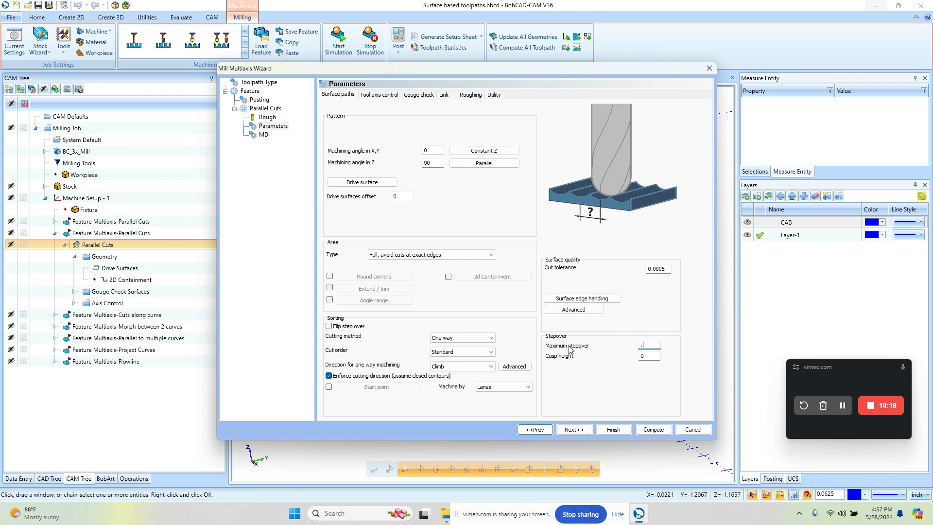
left_click(653, 430)
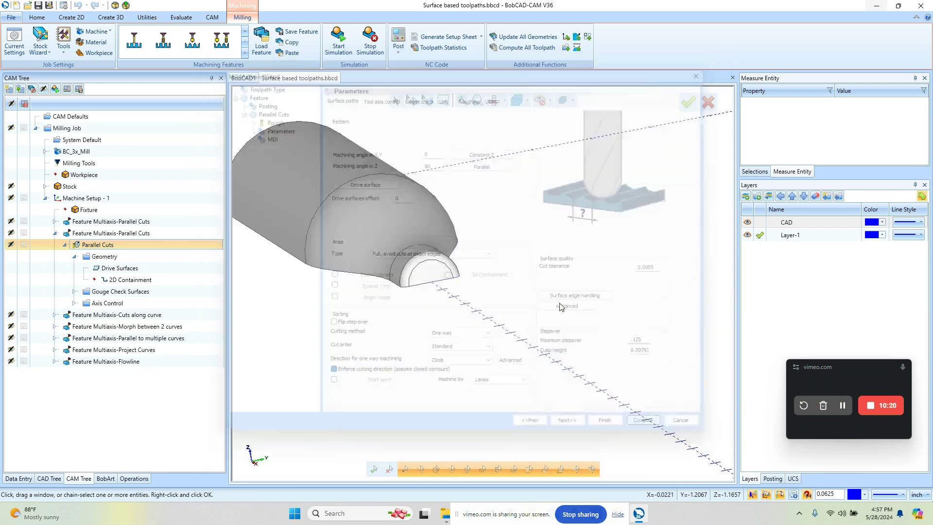
middle_click_drag(484, 256, 244, 311)
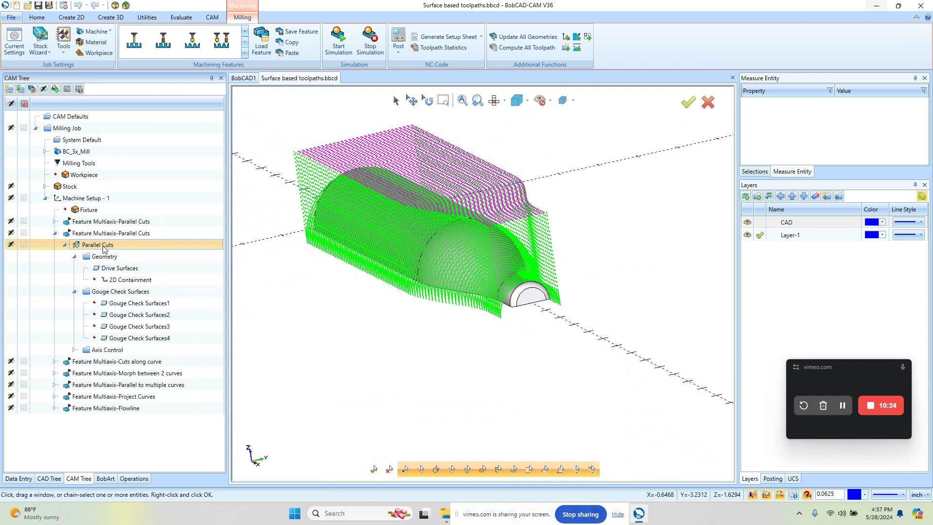
Step: Change the Parallel Cuts cutting method to Zigzag and recompute
double_click(104, 247)
left_click(284, 127)
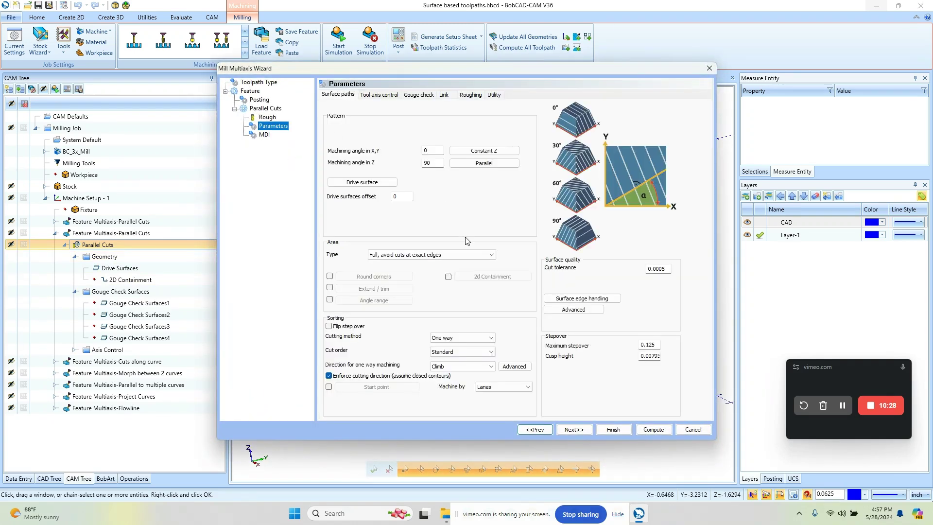
left_click(474, 339)
left_click(476, 351)
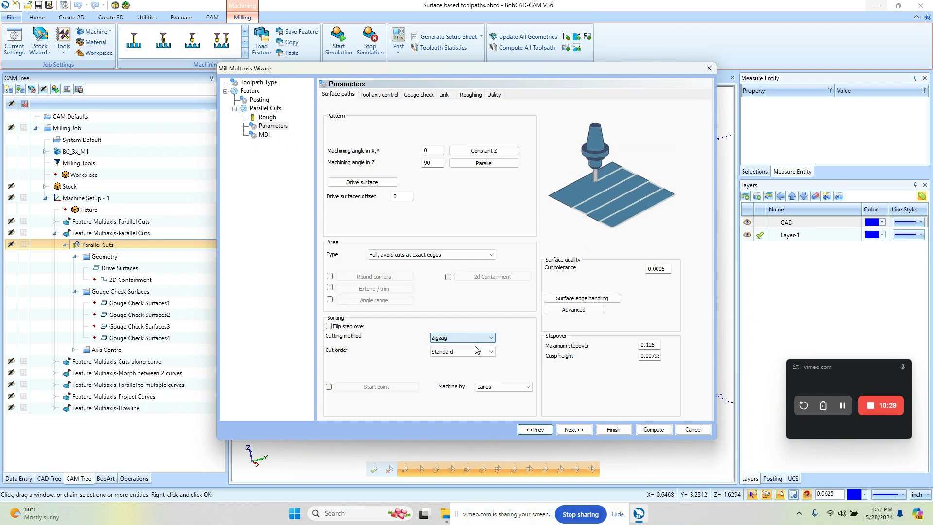
left_click(652, 430)
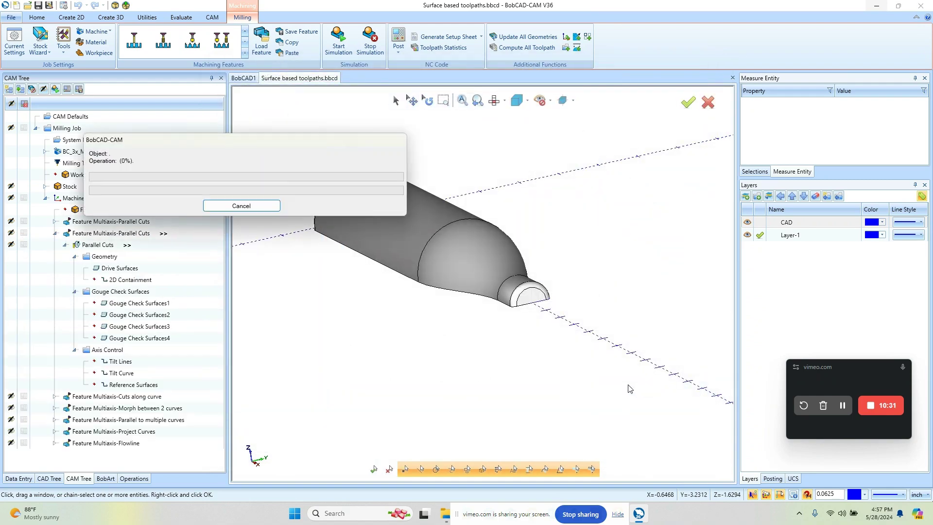
Step: Orbit to an isometric view and highlight the drive surfaces on the bottle
middle_click_drag(583, 374, 573, 354)
scroll(573, 355, "down", 4)
middle_click_drag(506, 287, 591, 264)
scroll(592, 264, "up", 2)
left_click(122, 268)
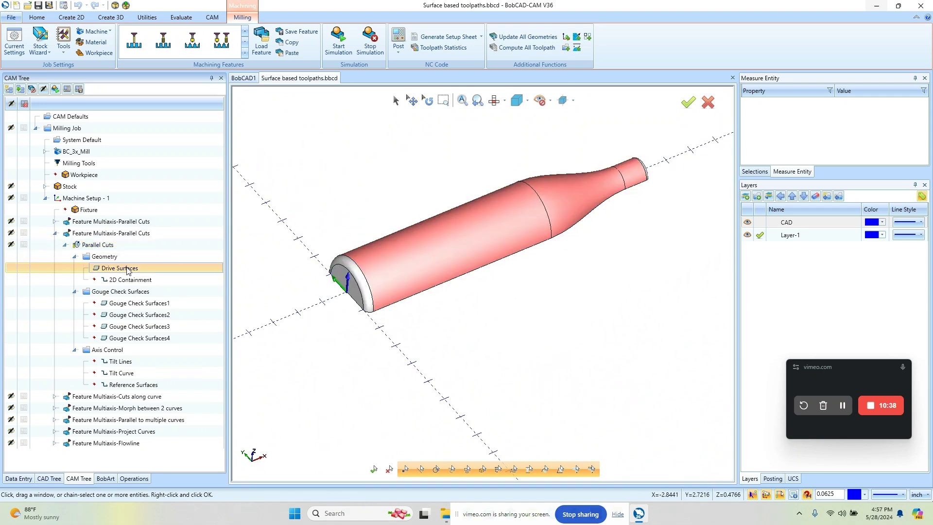
scroll(559, 366, "down", 1)
scroll(559, 366, "up", 3)
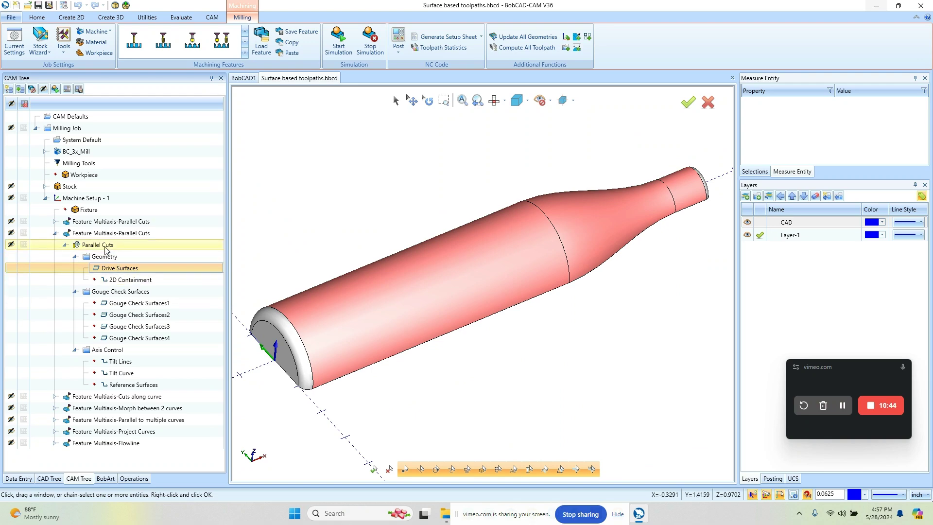
Step: Enable Extend / trim and set Side Start and End extensions to 100% of tool diameter
double_click(100, 244)
left_click(284, 130)
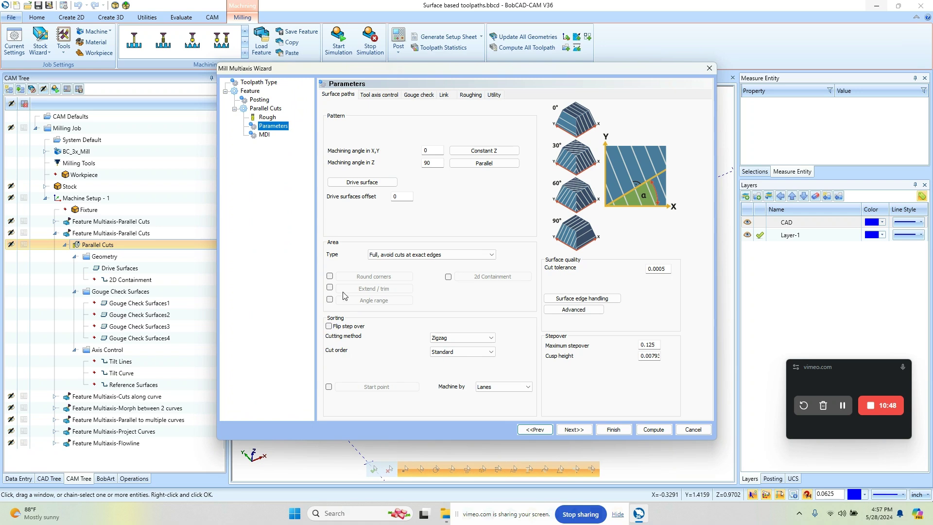
left_click(330, 288)
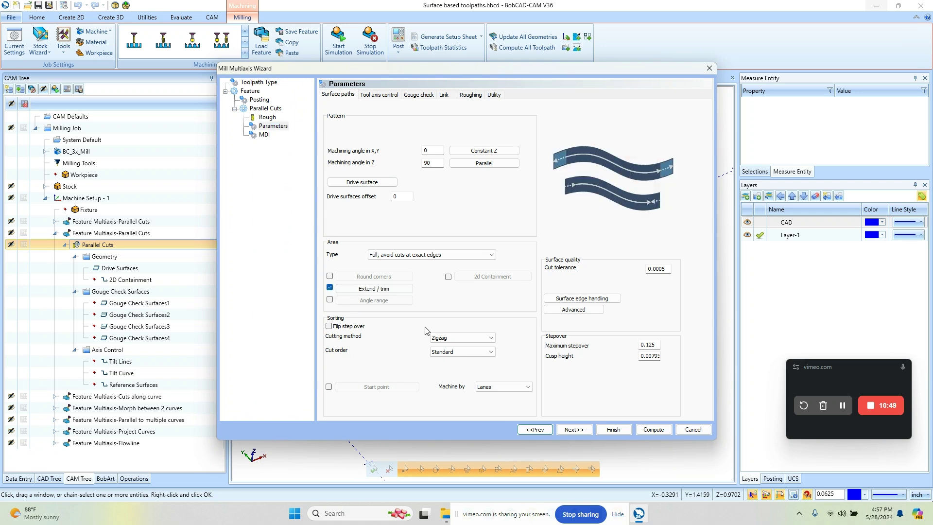
left_click(399, 289)
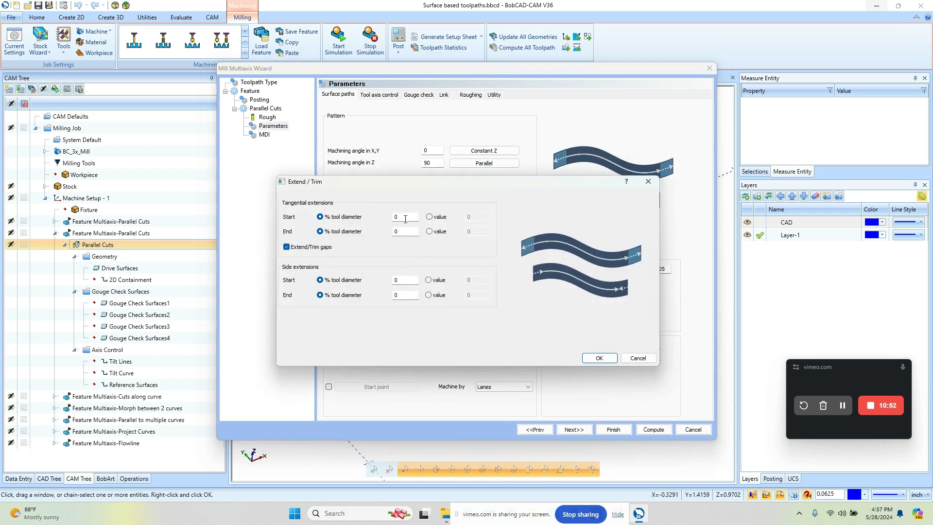
left_click(405, 219)
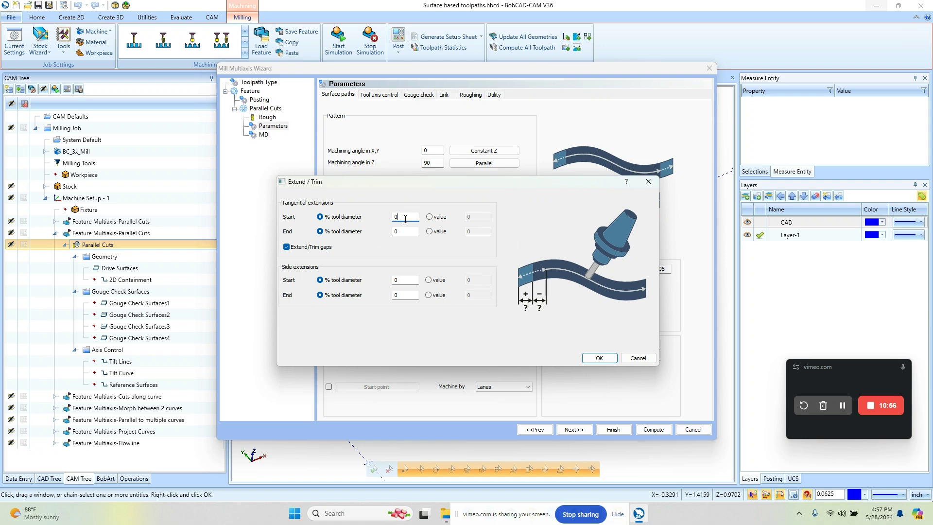
left_click(409, 279)
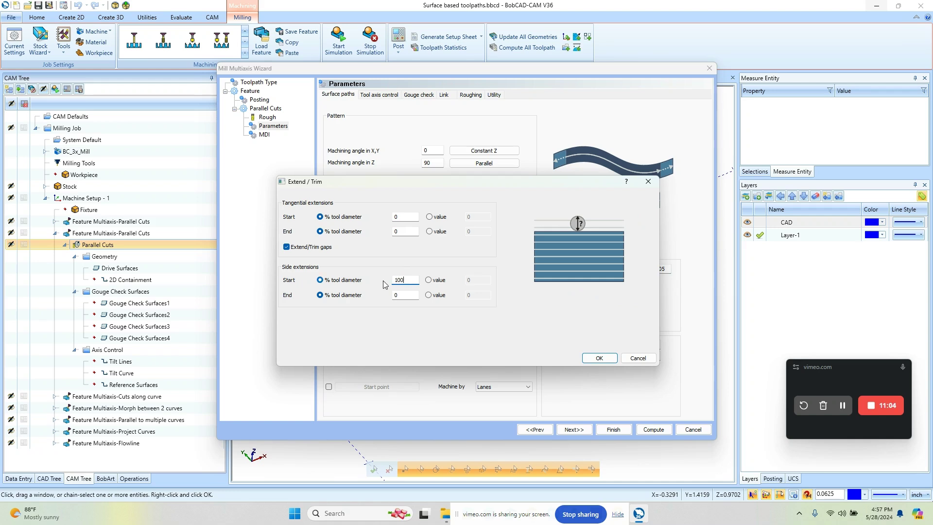
key("Tab")
type("100")
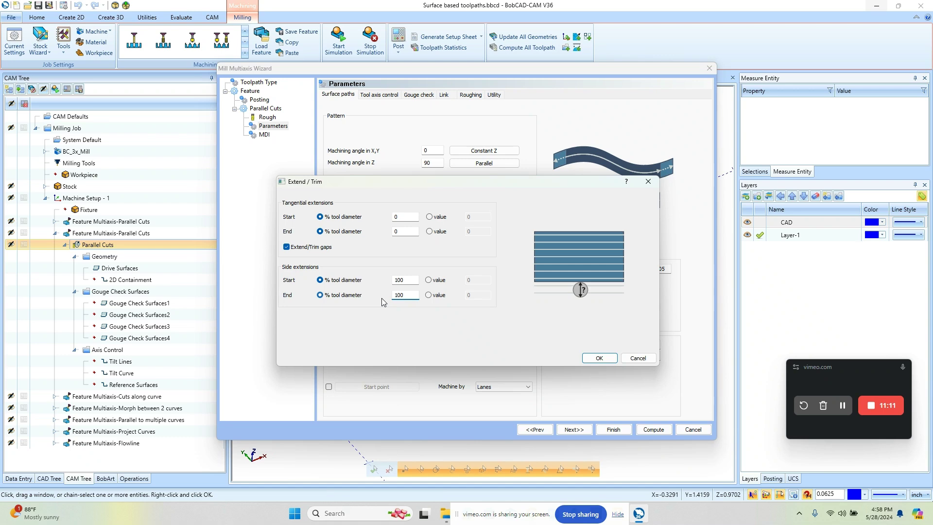
left_click(599, 358)
Step: Recompute Parallel Cuts and rotate the view so the part lies horizontal
left_click(654, 430)
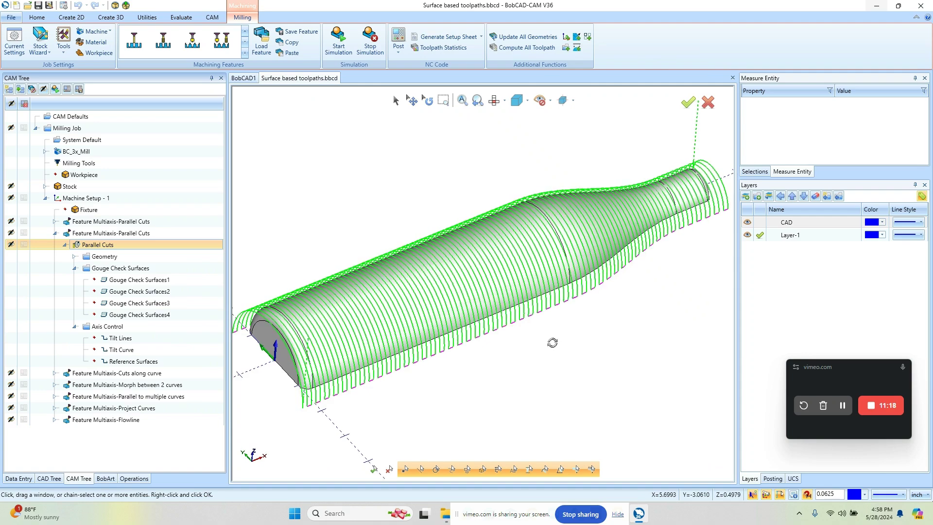
middle_click_drag(552, 340, 492, 336)
scroll(492, 337, "down", 2)
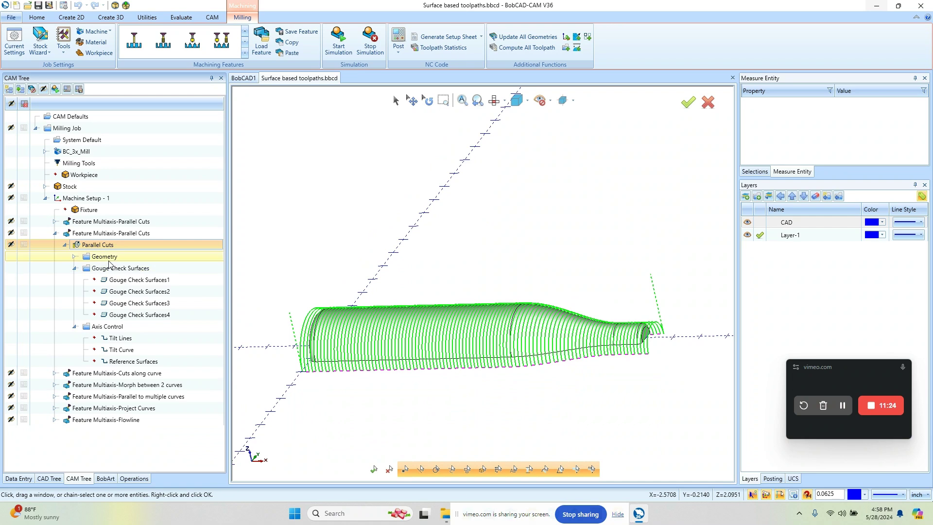
left_click(74, 257)
left_click(114, 270)
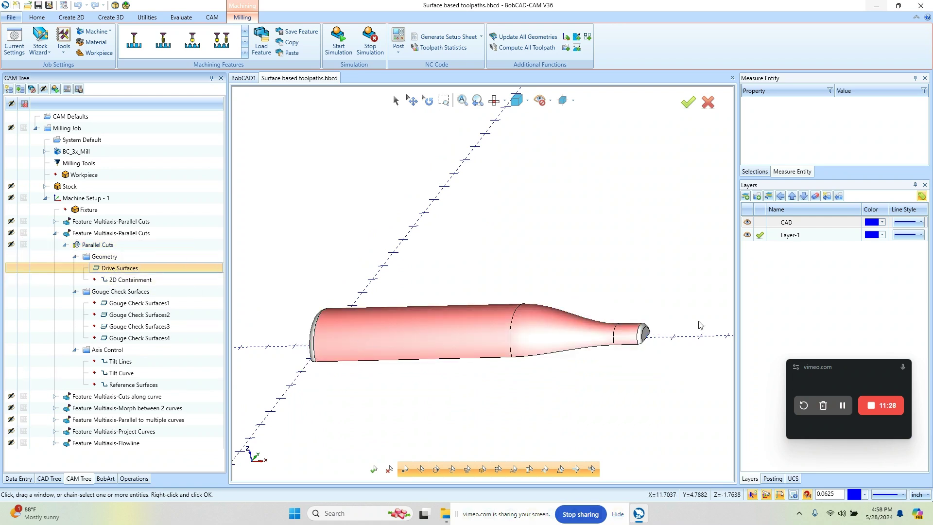
left_click(97, 246)
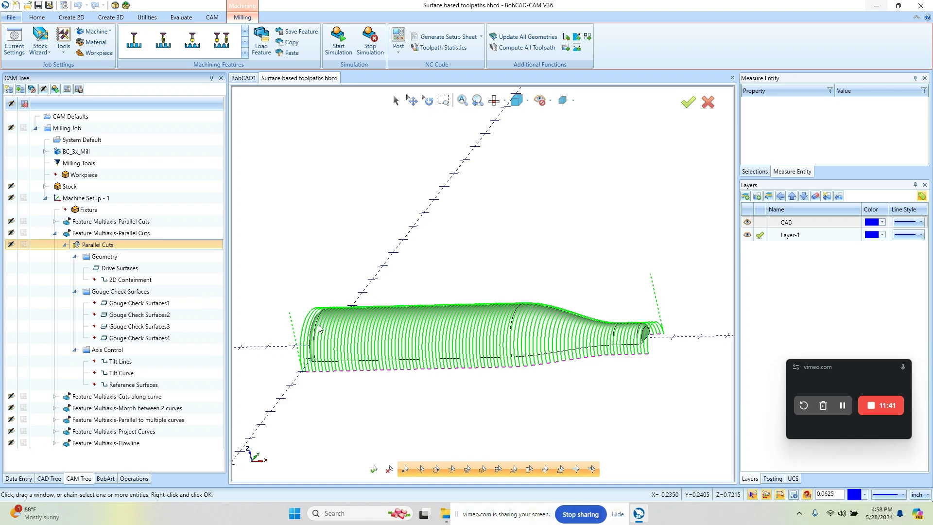
Step: Set the Tangential Start and End extensions to 100% of tool diameter
double_click(101, 245)
left_click(273, 127)
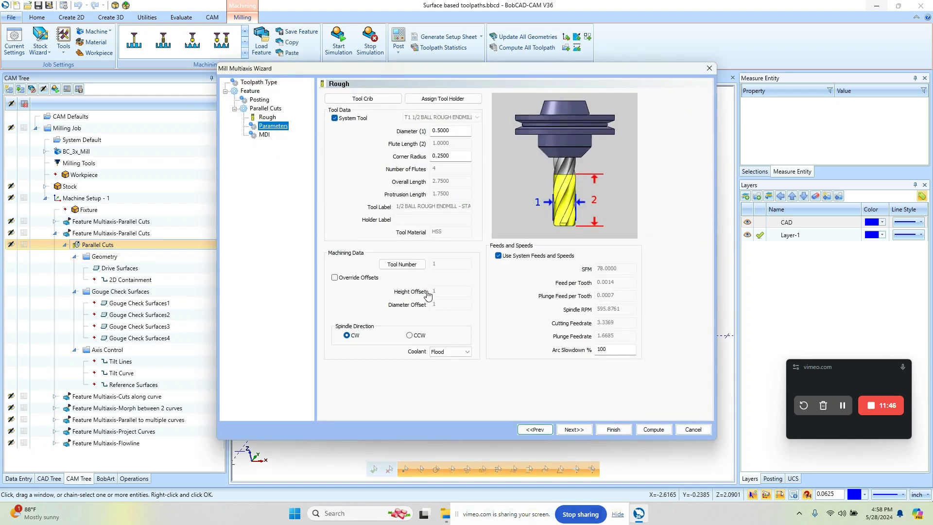
left_click(388, 289)
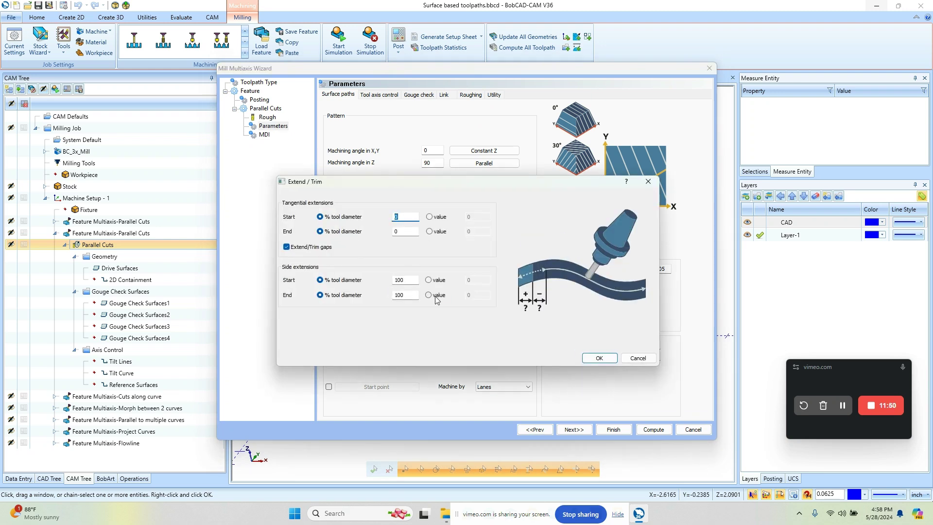
key("Tab")
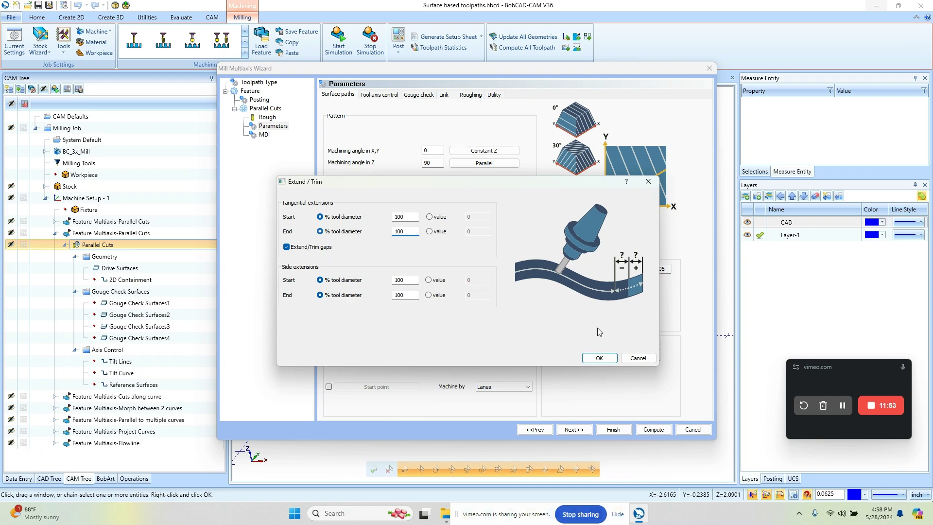
left_click(599, 358)
Step: Recompute the toolpath and orbit to an isometric view of the passes around the bottle
left_click(654, 429)
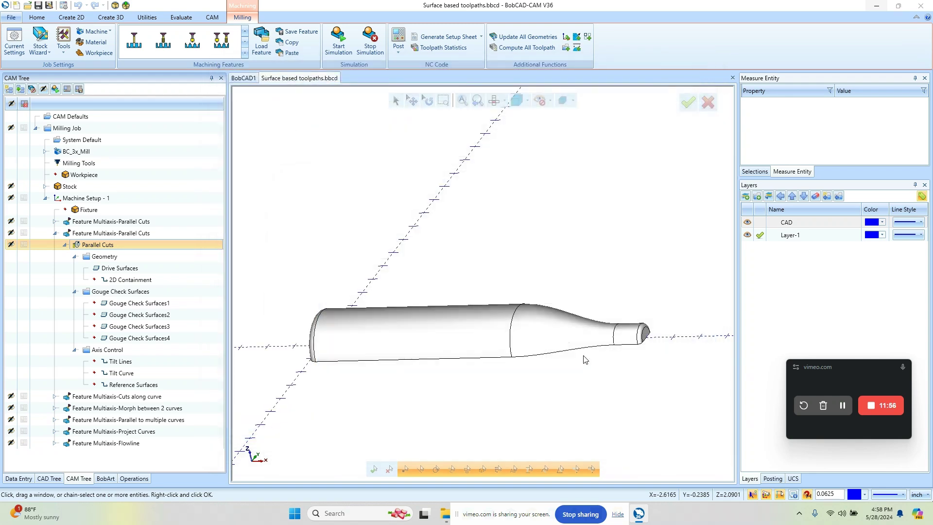
middle_click_drag(428, 347, 519, 329)
scroll(499, 321, "up", 4)
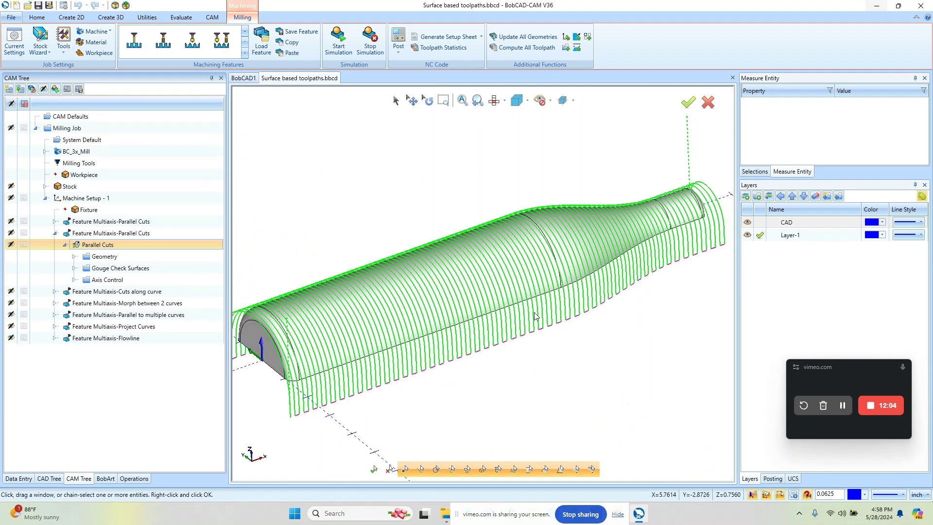
scroll(486, 337, "down", 3)
middle_click_drag(489, 339, 486, 328)
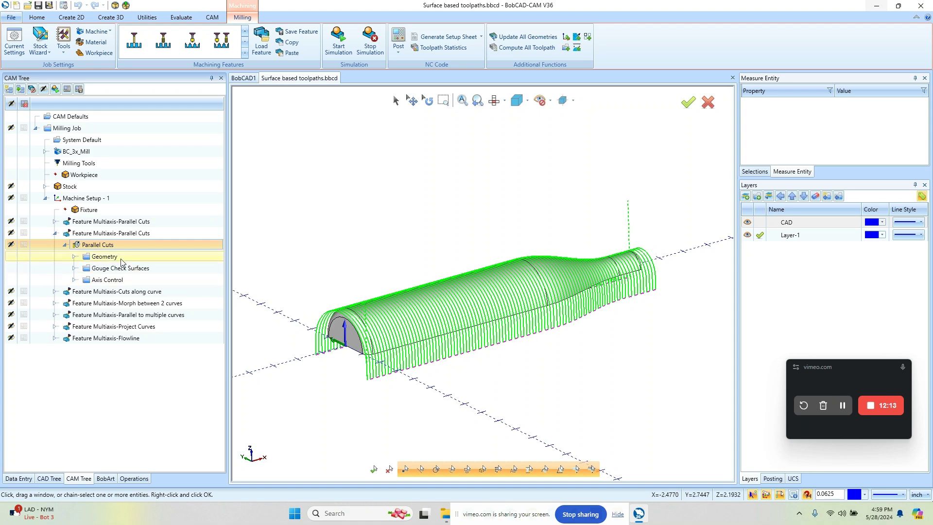
Step: Change Tangential Start and End extensions from 100 to 0, leave Side at 100%, and recompute
double_click(103, 246)
left_click(273, 126)
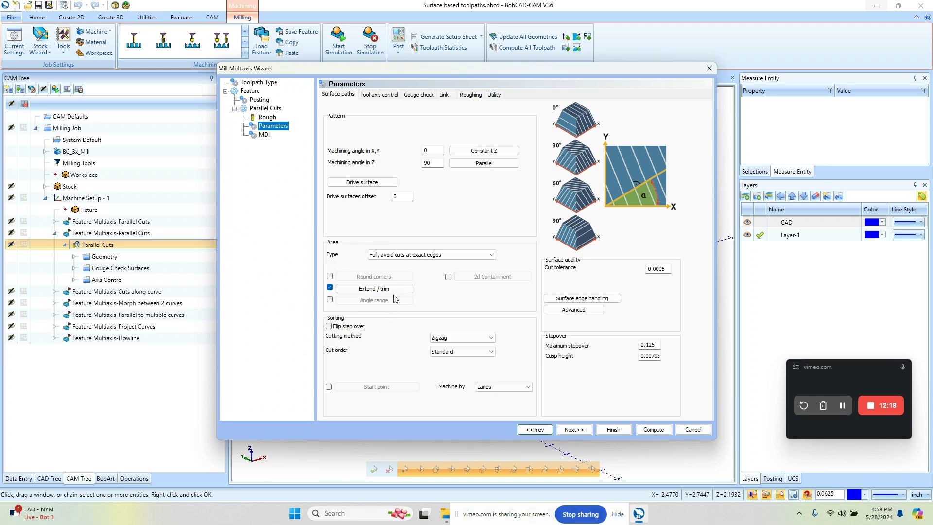
left_click(384, 289)
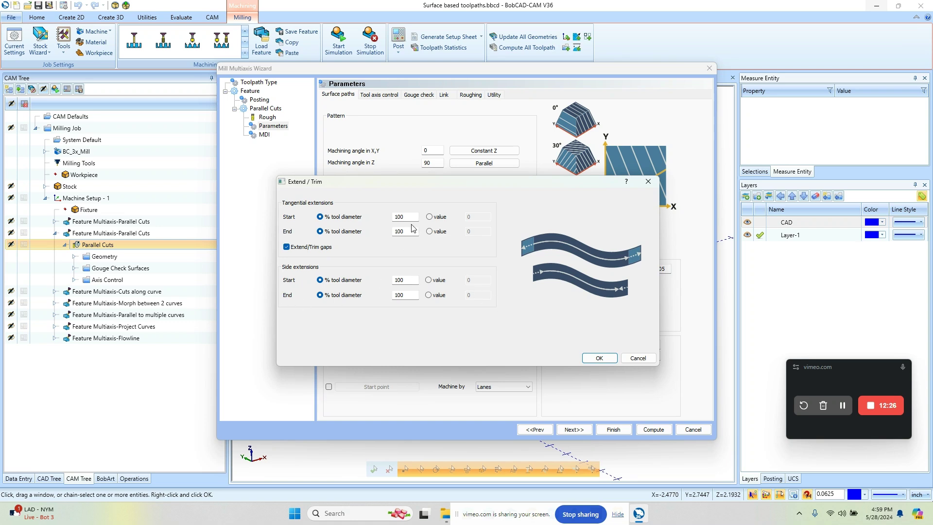
double_click(407, 280)
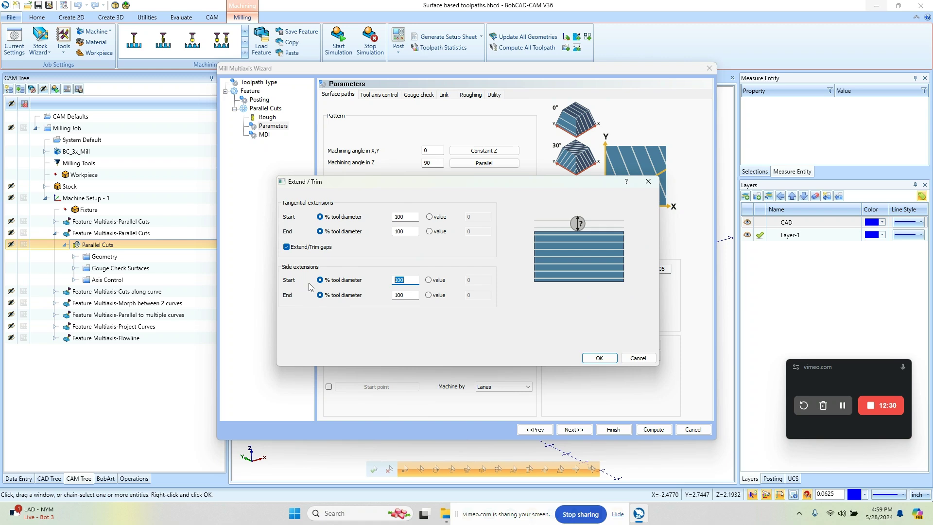
double_click(403, 216)
type("0")
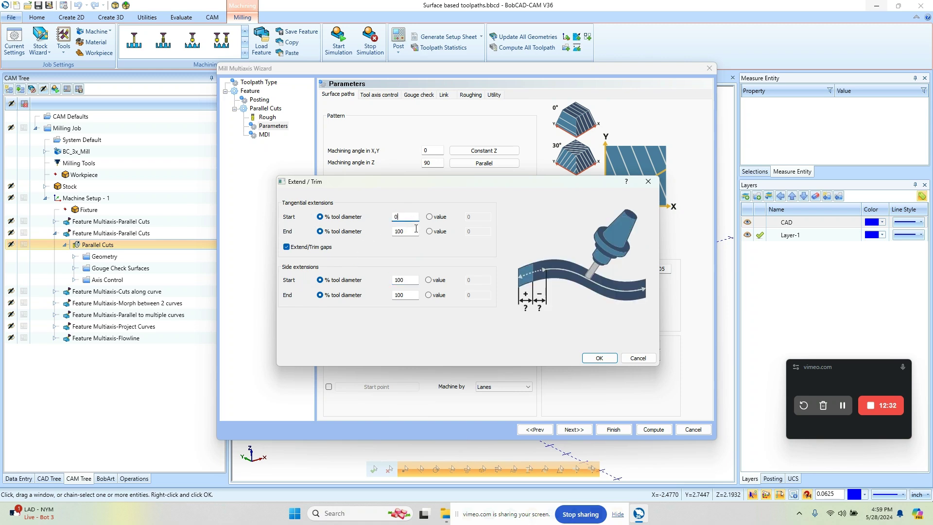
key("Tab")
type("0")
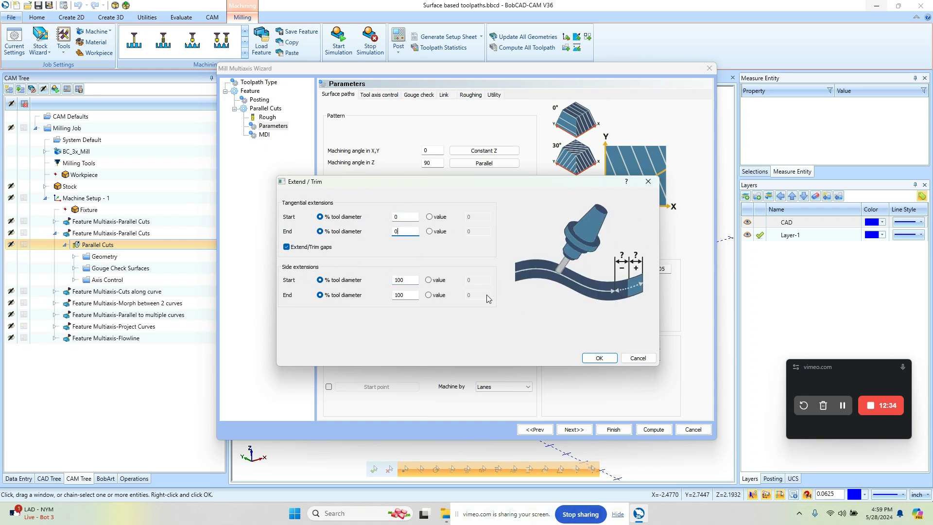
left_click(597, 358)
left_click(654, 429)
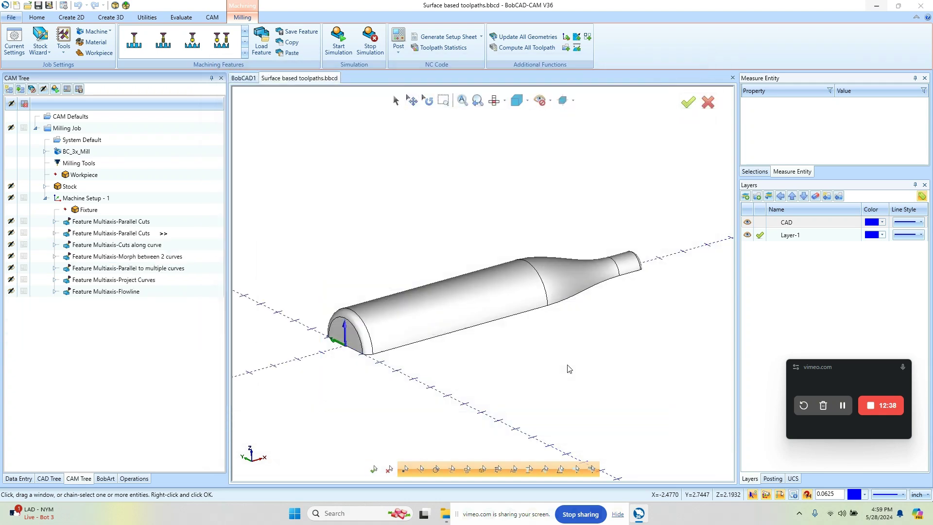
scroll(377, 368, "up", 3)
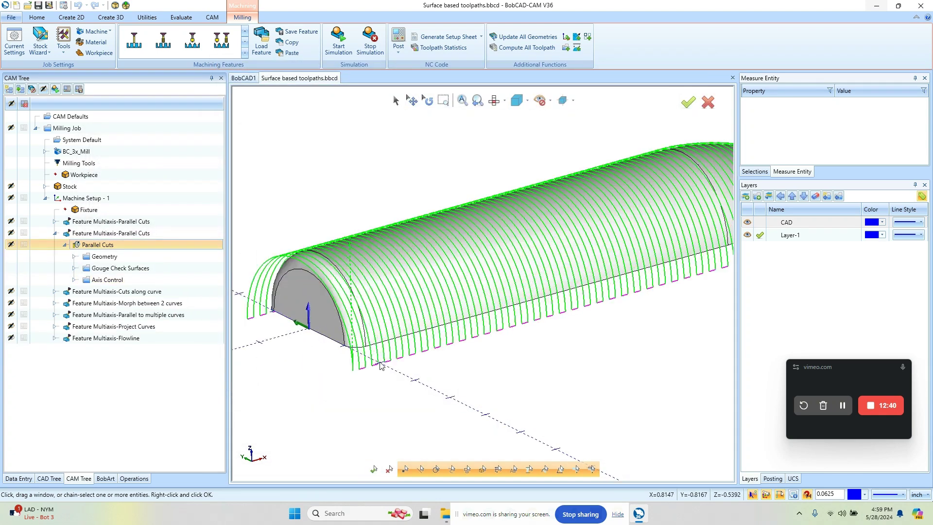
right_click(97, 245)
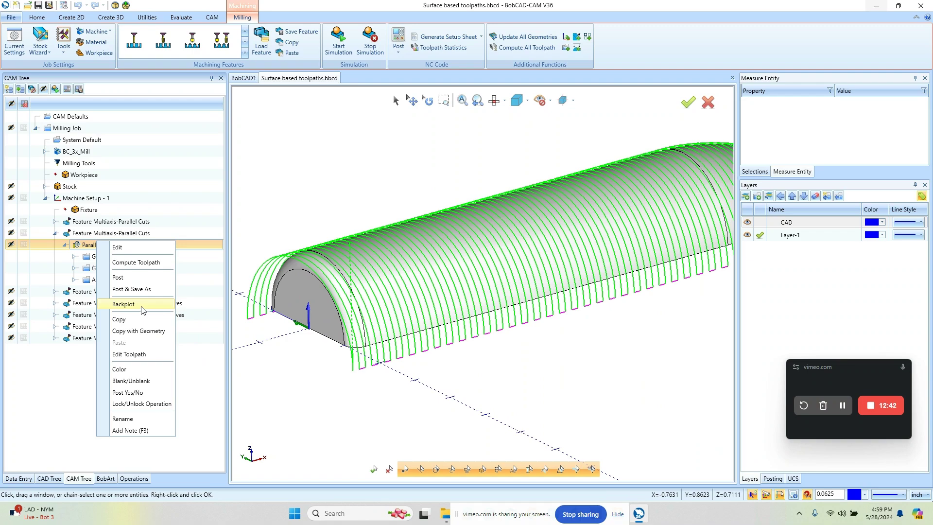
left_click(124, 304)
left_click(135, 115)
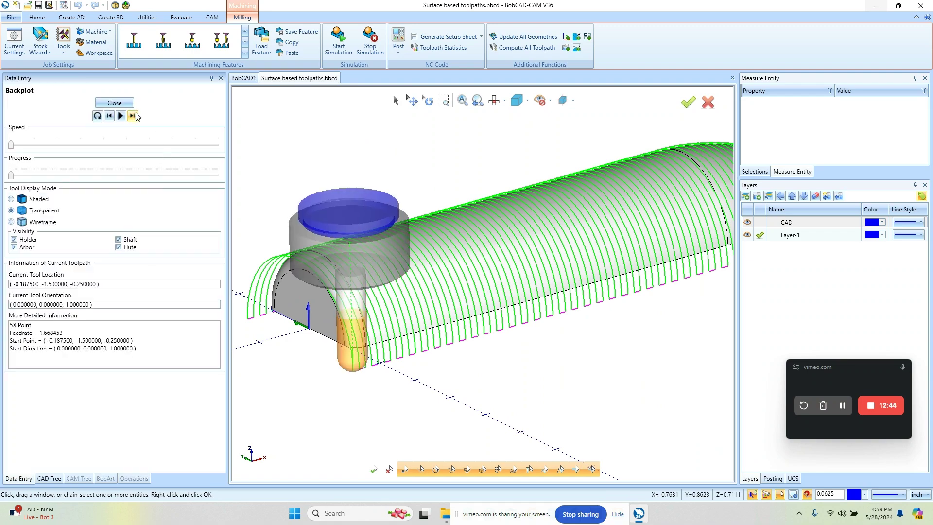
scroll(357, 340, "up", 6)
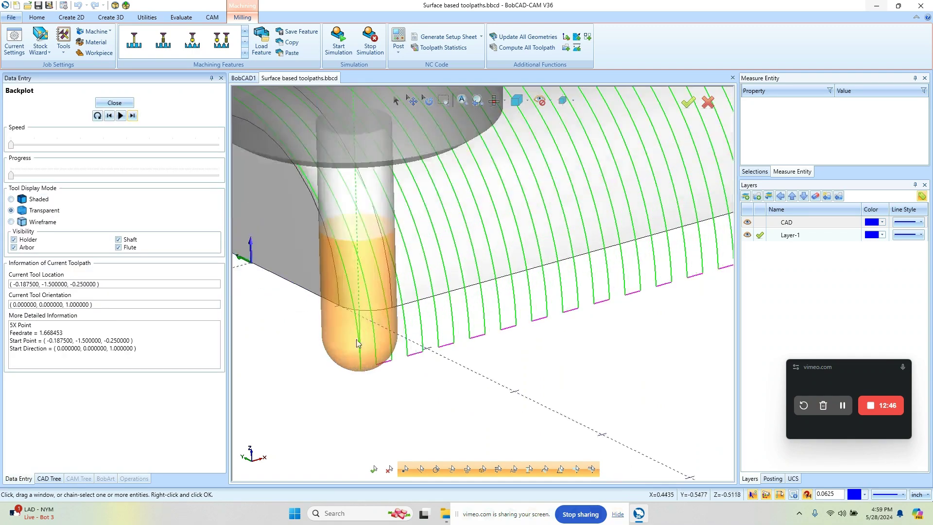
mouse_move(422, 315)
middle_mouse_down()
mouse_move(452, 308)
mouse_move(415, 315)
middle_mouse_up()
scroll(414, 315, "down", 6)
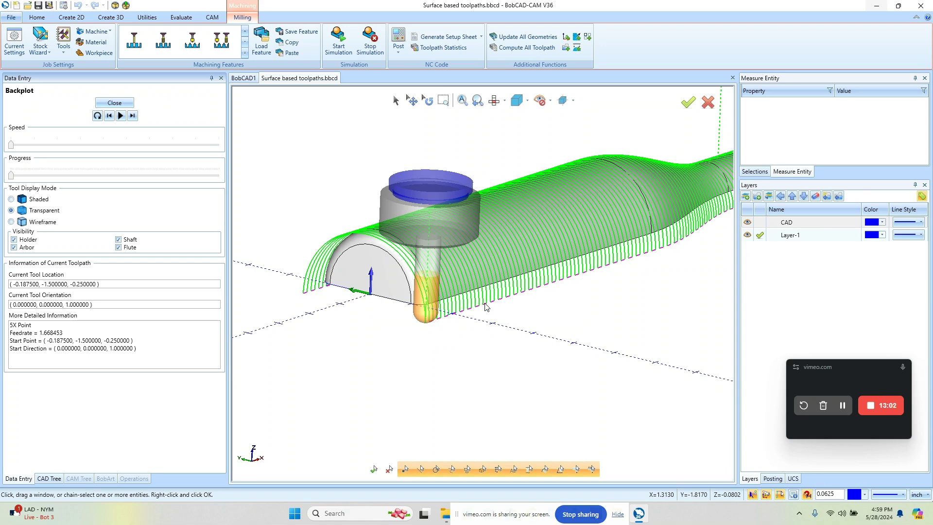
scroll(410, 236, "down", 2)
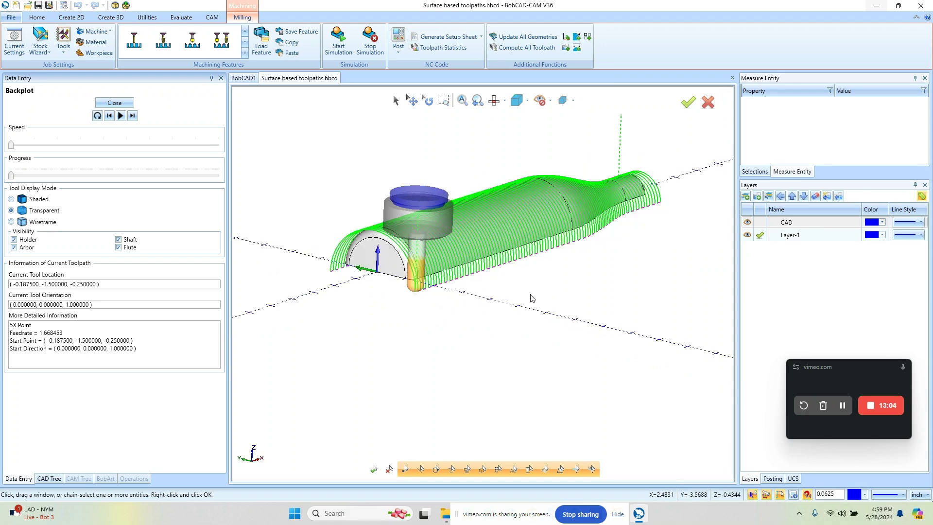
scroll(530, 294, "up", 8)
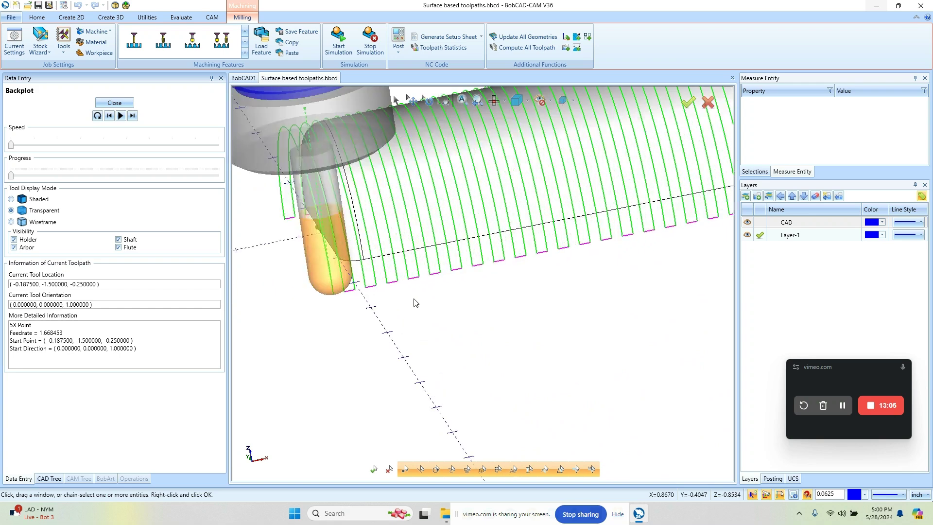
left_click(115, 103)
scroll(413, 306, "down", 2)
scroll(433, 308, "up", 6)
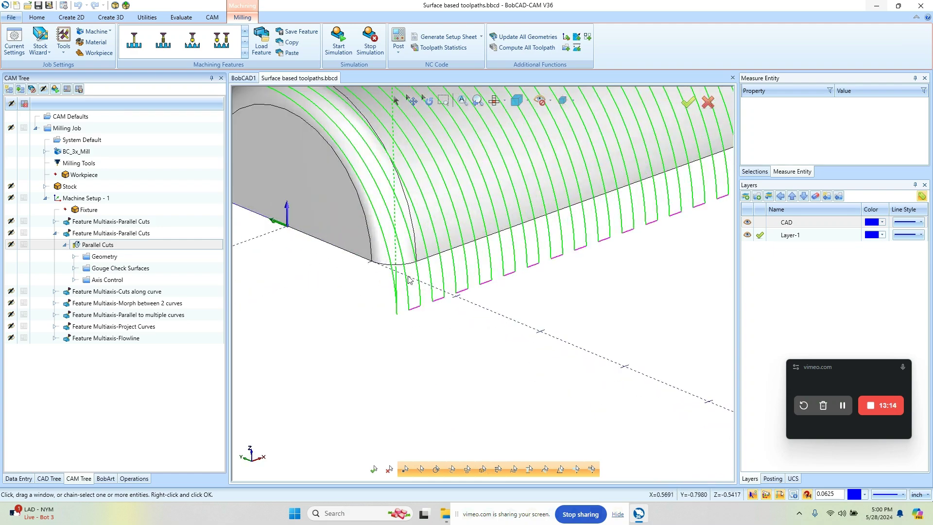
scroll(400, 331, "down", 4)
mouse_move(401, 331)
middle_mouse_down()
mouse_move(477, 323)
mouse_move(384, 324)
middle_mouse_up()
scroll(384, 325, "up", 5)
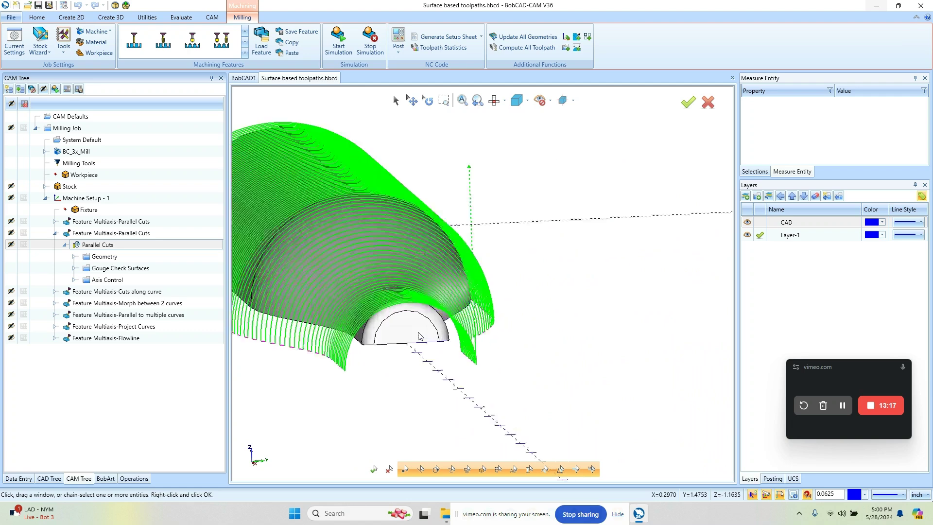
scroll(492, 311, "down", 3)
middle_click_drag(492, 311, 365, 293)
scroll(511, 316, "down", 3)
Step: Make the default lead-in a Vertical tang. arc at 50% tool diameter and copy it to the lead-out
double_click(99, 245)
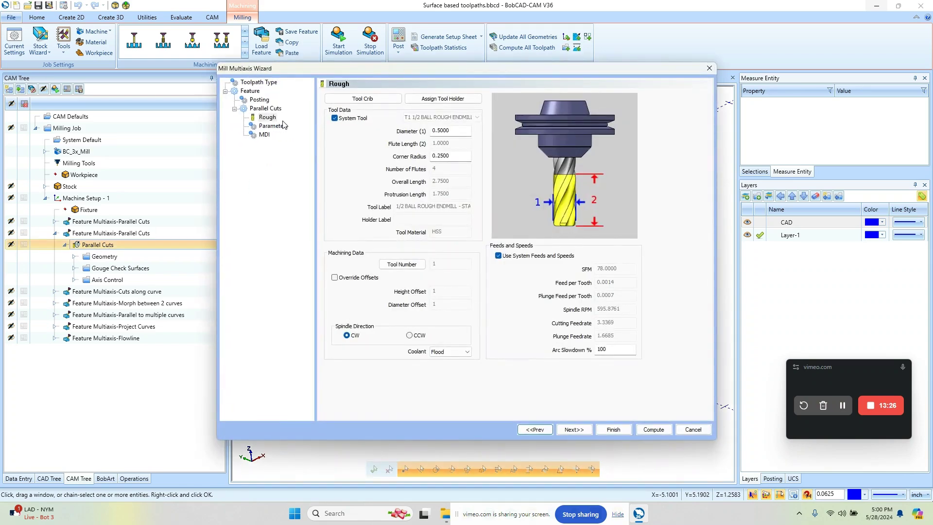
left_click(277, 126)
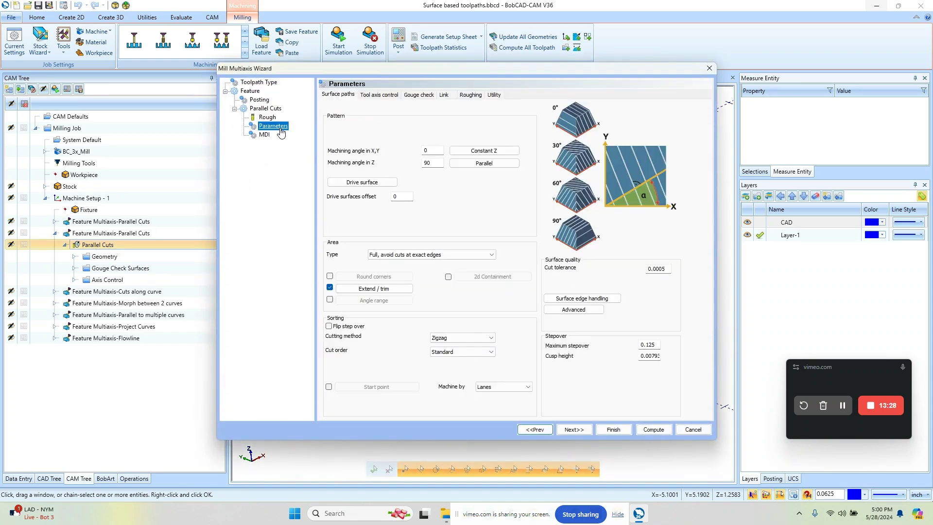
left_click(447, 97)
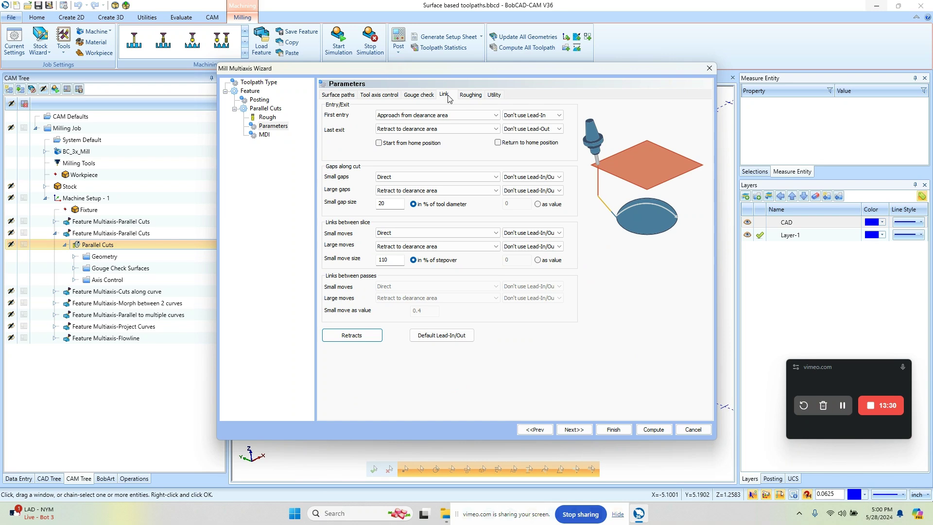
left_click(442, 336)
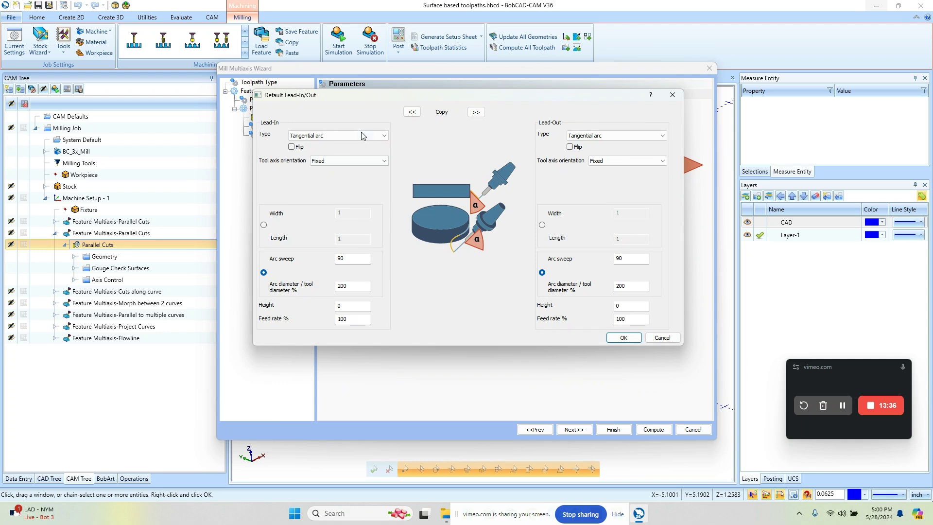
left_click(362, 133)
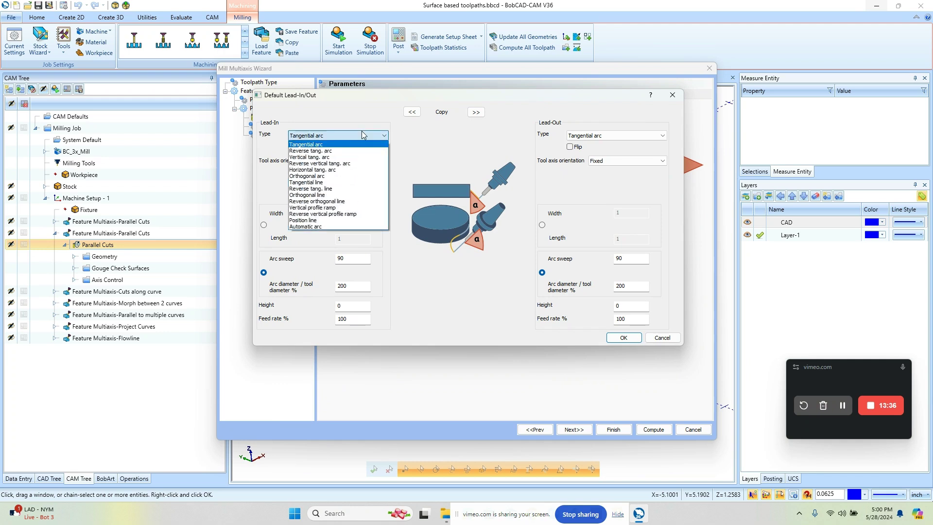
left_click(363, 157)
double_click(349, 287)
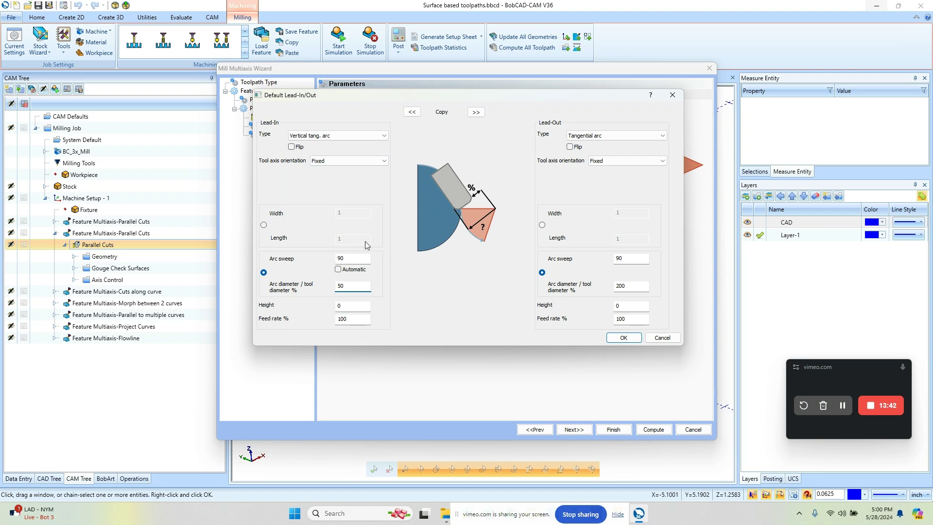
left_click(475, 112)
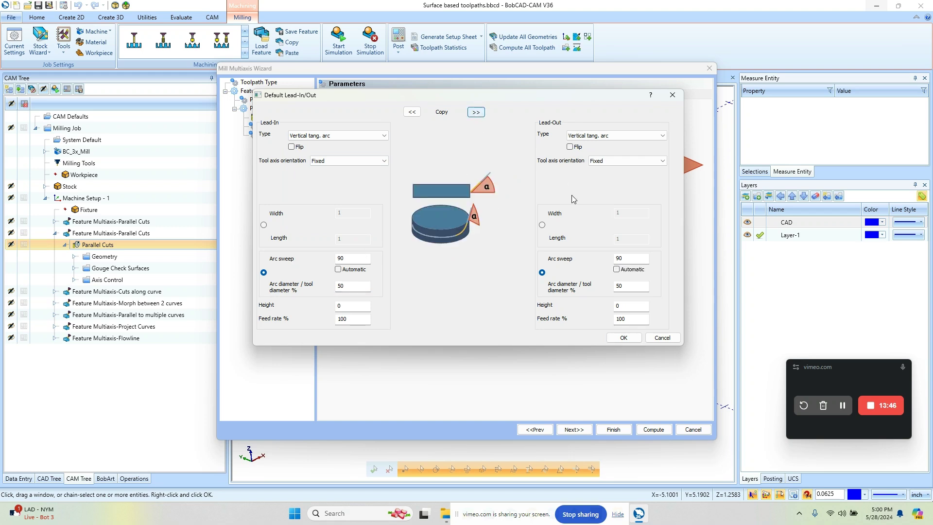
Step: Confirm the lead settings, recompute Parallel Cuts, and orbit around the new toolpath
left_click(623, 338)
left_click(654, 431)
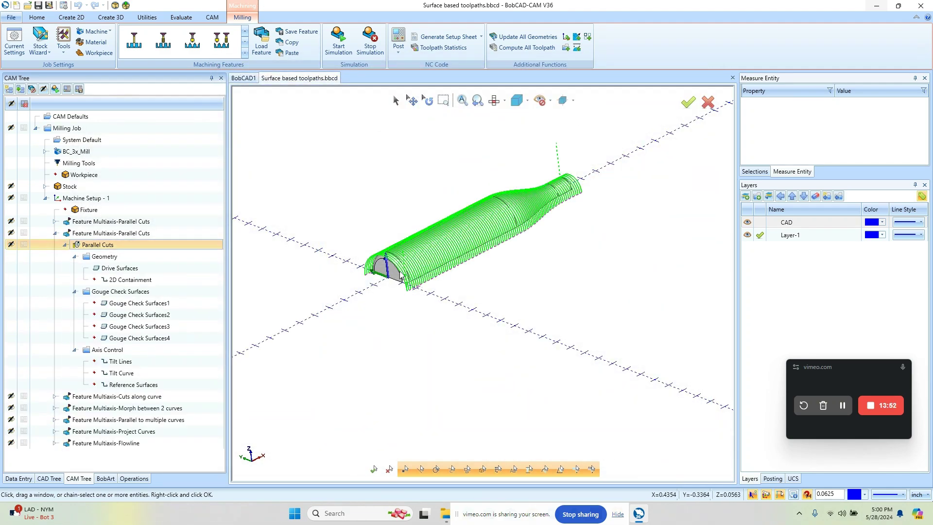
scroll(427, 293, "up", 5)
middle_click_drag(427, 294, 478, 313)
Step: Set First entry to Use Lead-In and Last exit to Use Lead-Out, then recompute
double_click(110, 246)
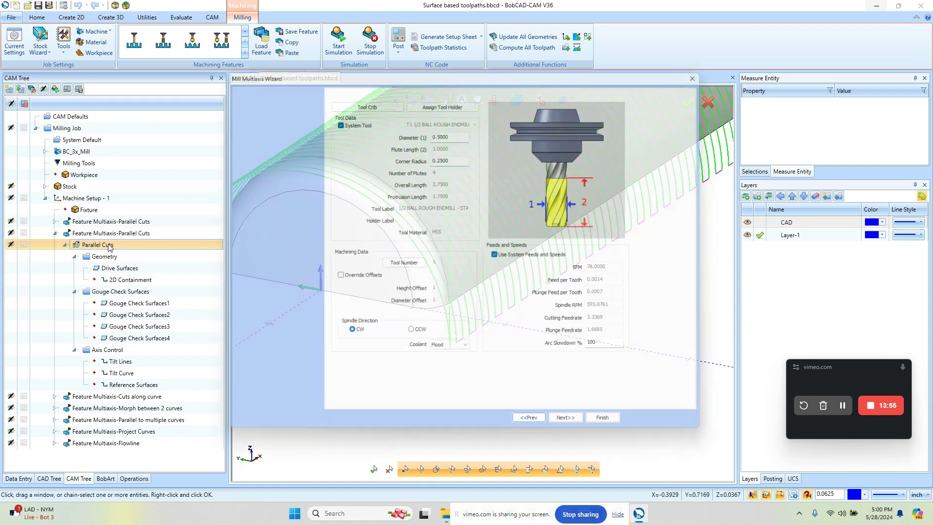
left_click(283, 128)
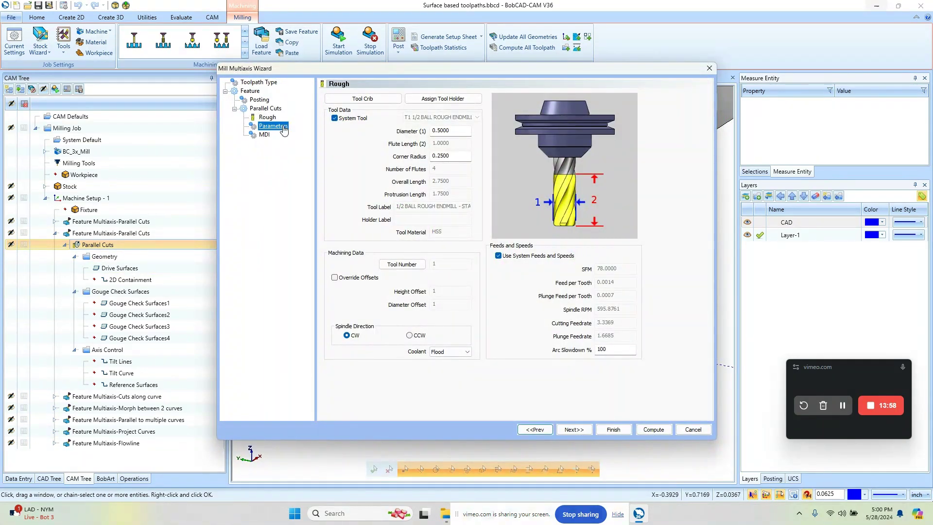
left_click(444, 94)
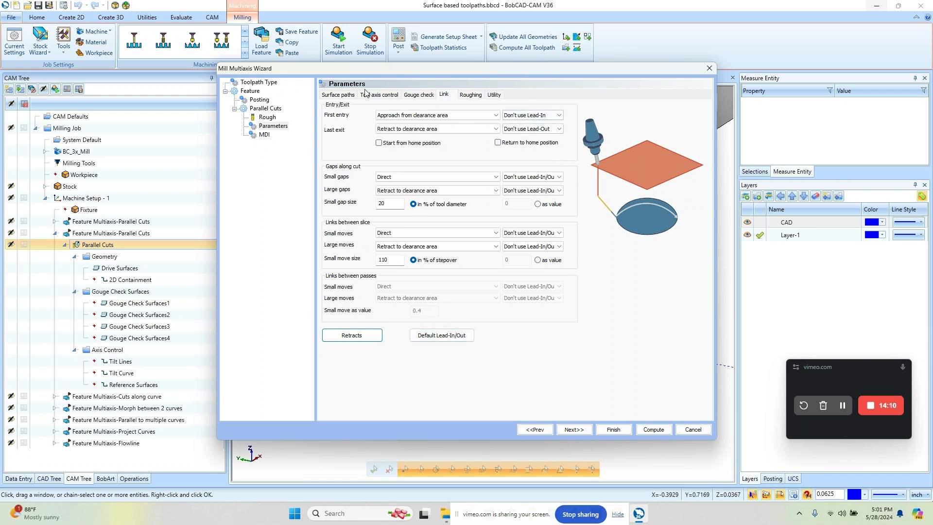
left_click(556, 117)
left_click(554, 123)
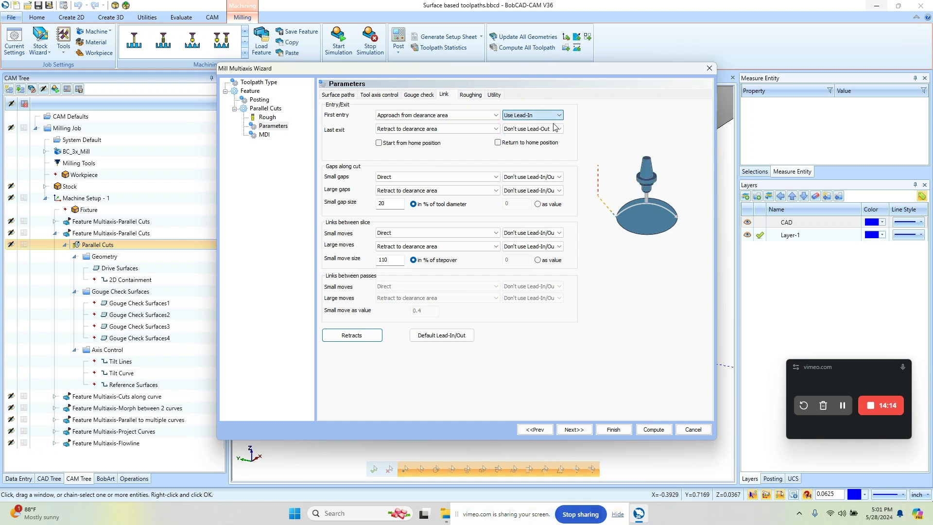
left_click(557, 128)
left_click(557, 138)
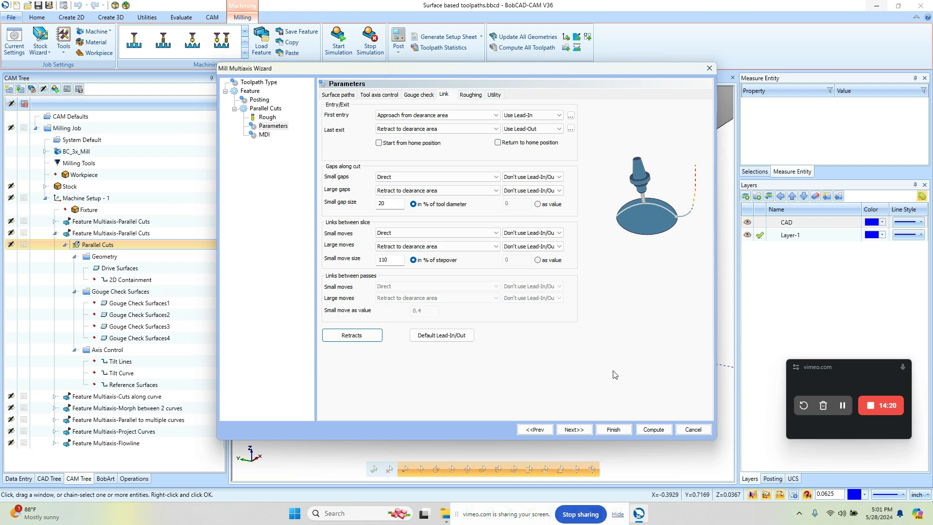
left_click(653, 429)
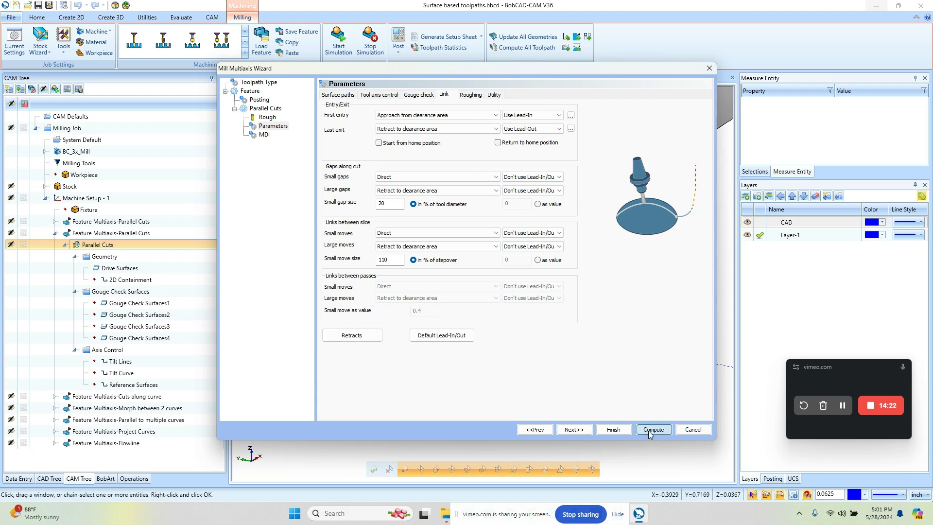
middle_click_drag(593, 380, 521, 316)
Step: Orbit and zoom to inspect the arc entry and exit moves along the whole bottle
scroll(521, 316, "up", 3)
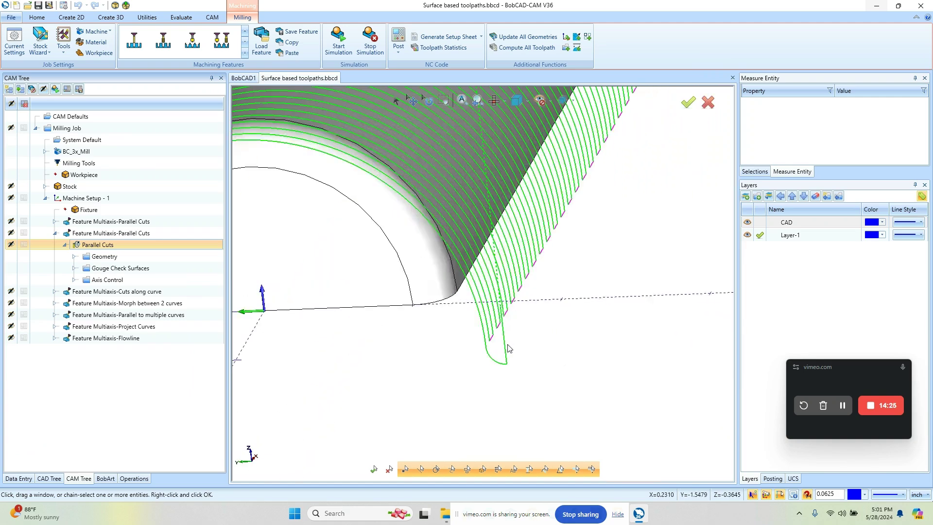
scroll(465, 322, "down", 5)
middle_click_drag(453, 295, 421, 342)
scroll(421, 341, "up", 3)
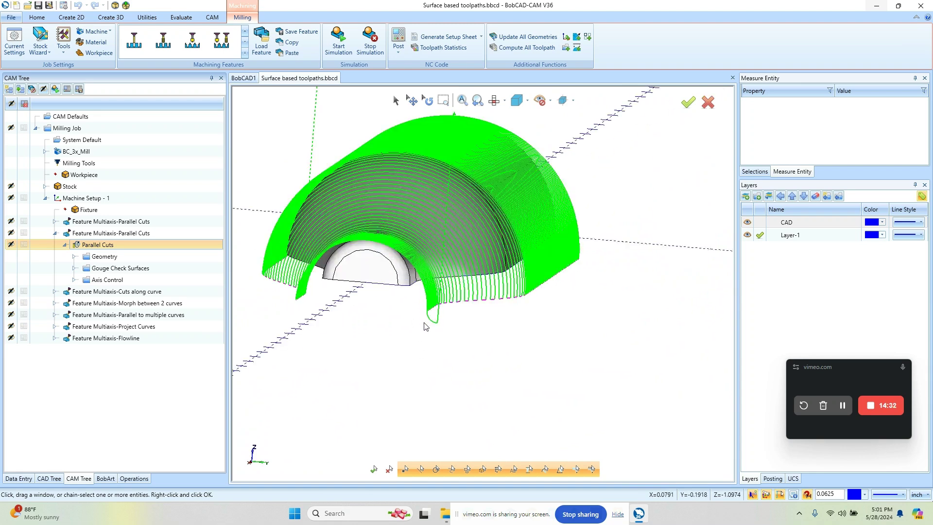
scroll(464, 311, "down", 3)
middle_click_drag(465, 311, 511, 346)
scroll(423, 343, "down", 3)
scroll(533, 318, "up", 3)
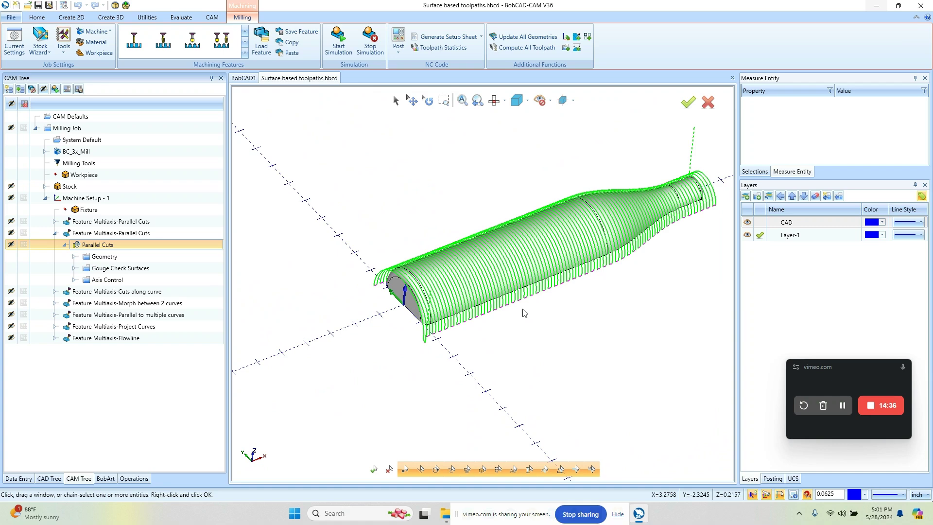
scroll(447, 334, "up", 2)
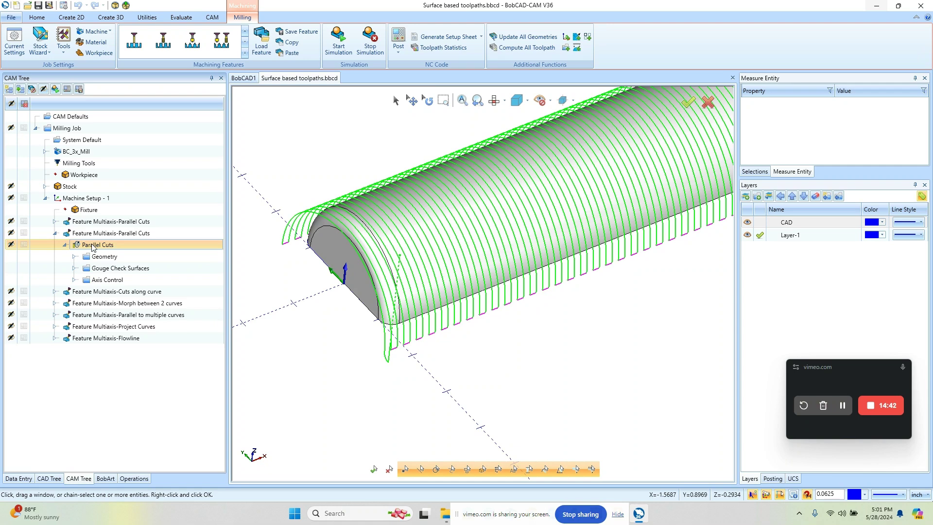
double_click(93, 247)
Step: Set Large gaps to Use Lead-In/Out in the Link settings and recompute Parallel Cuts
left_click(271, 127)
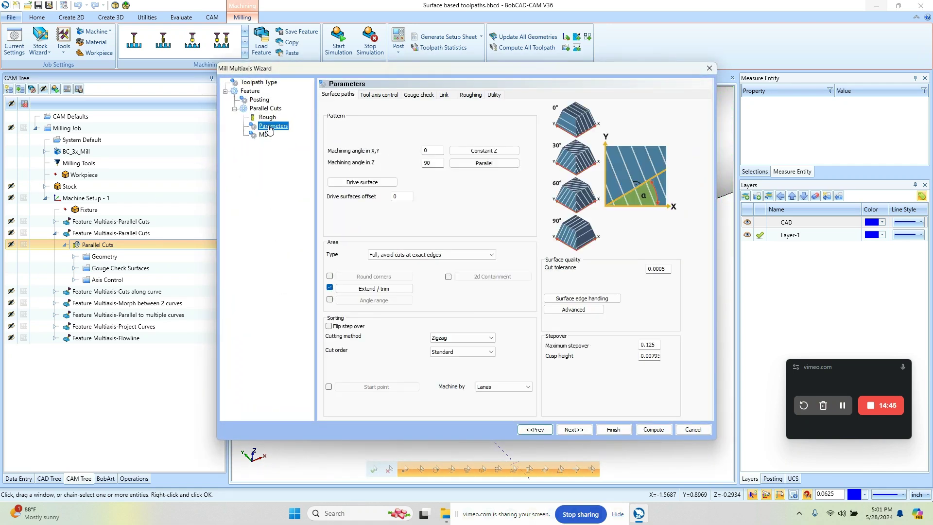
left_click(445, 96)
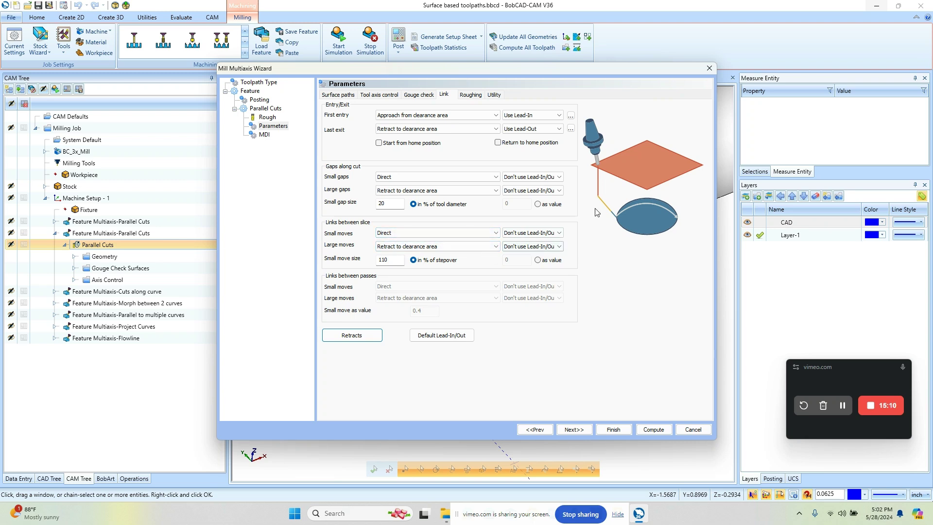
left_click(559, 191)
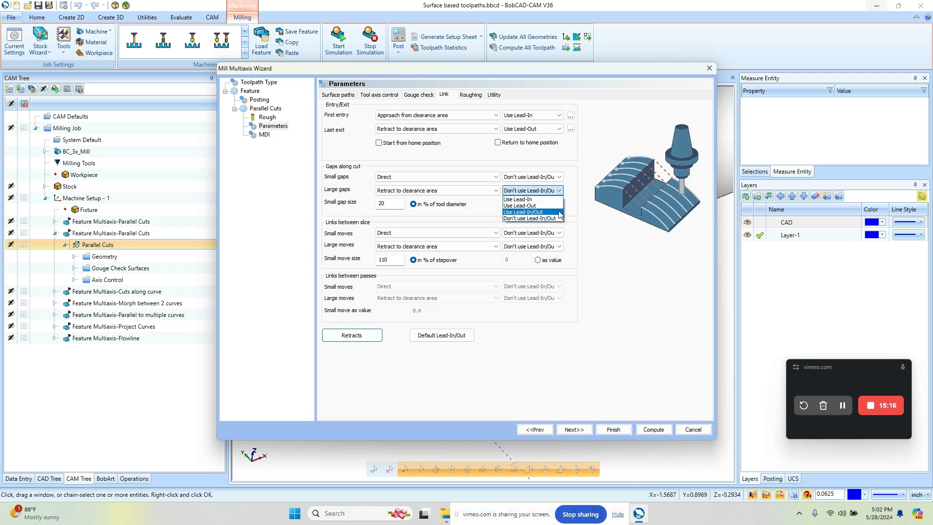
left_click(561, 213)
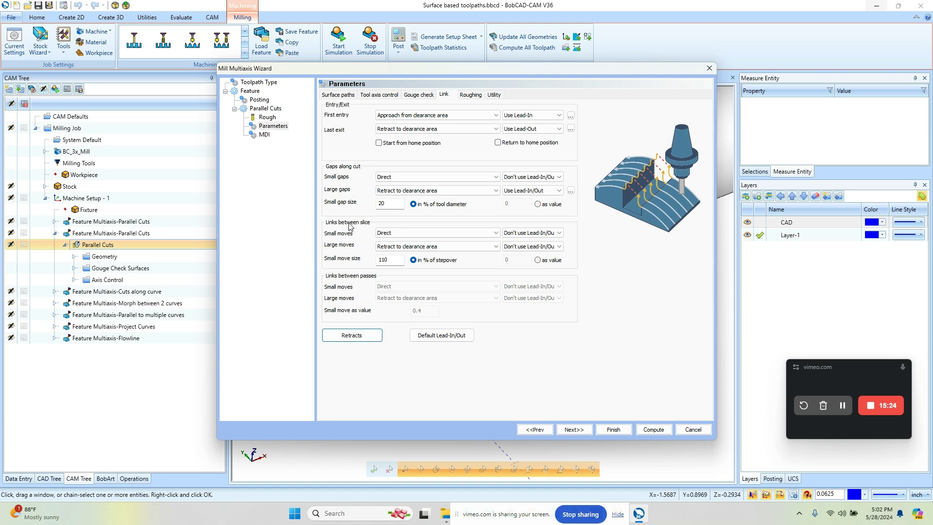
left_click(654, 430)
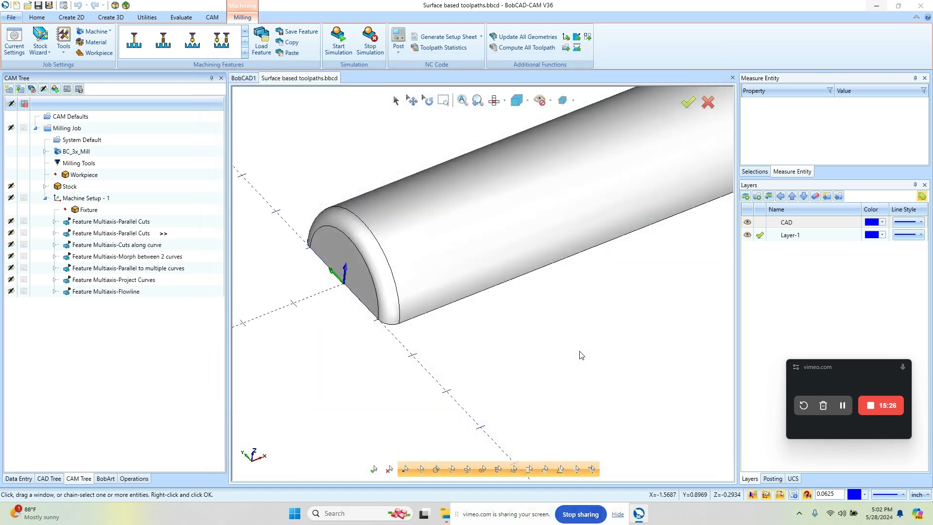
Step: Orbit the view so the recomputed toolpath lies horizontal over the part
scroll(545, 346, "down", 3)
middle_click_drag(545, 346, 428, 340)
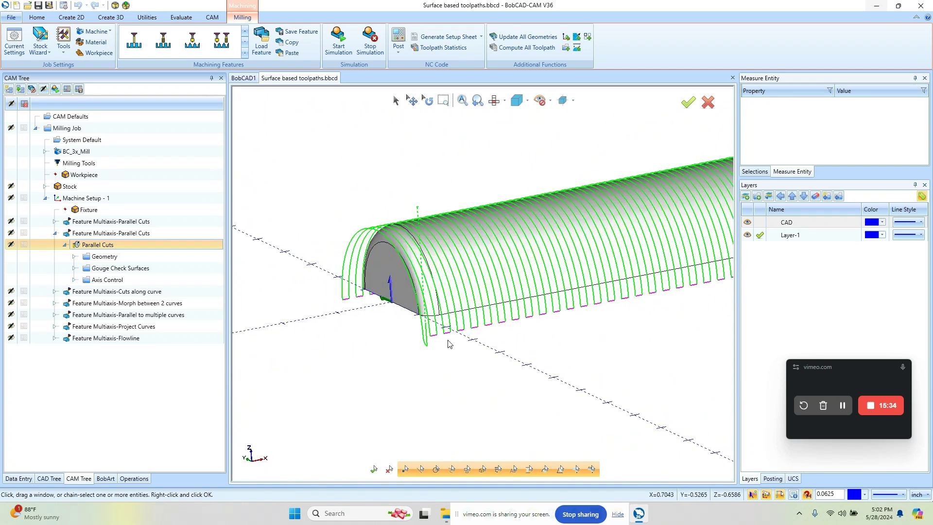
double_click(98, 245)
Step: Switch Large gaps to Don't use Lead-In/Out, set Large moves to Use Lead-In/Out, and recompute
left_click(273, 126)
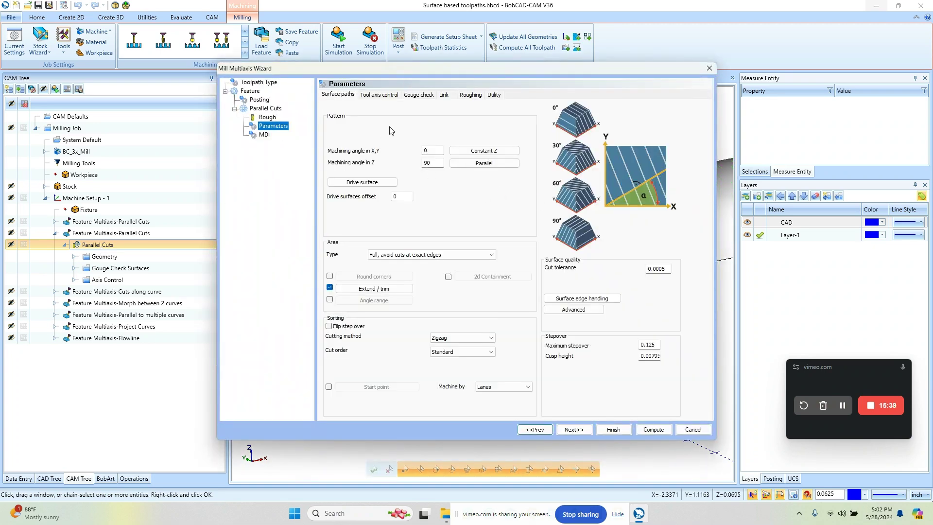
left_click(444, 95)
left_click(560, 192)
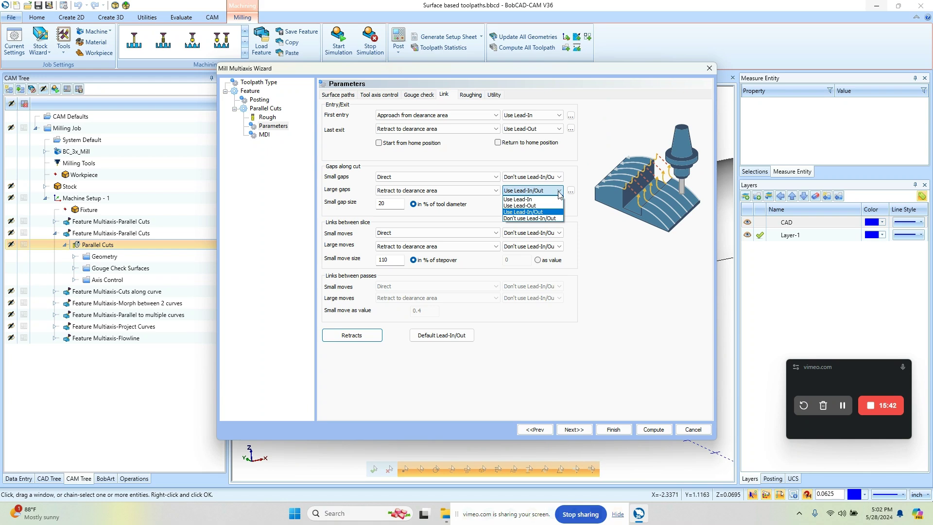
left_click(554, 218)
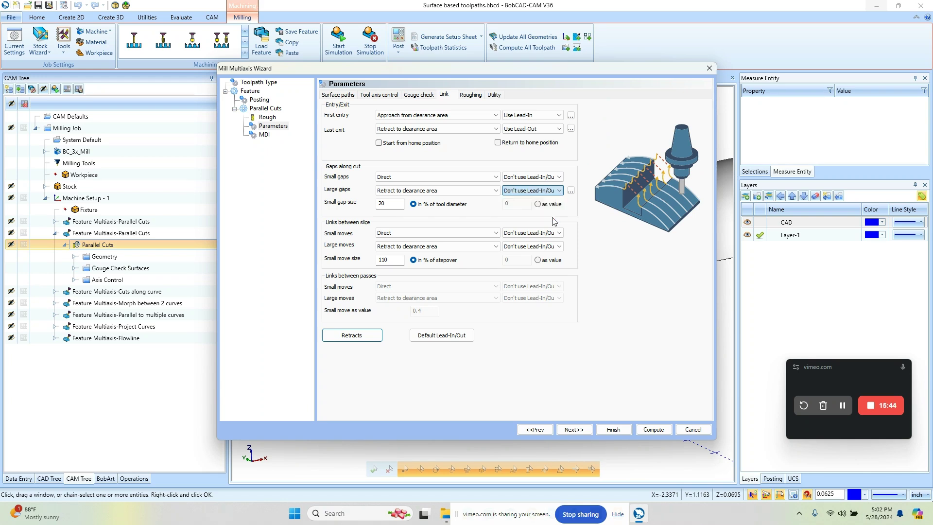
left_click(560, 248)
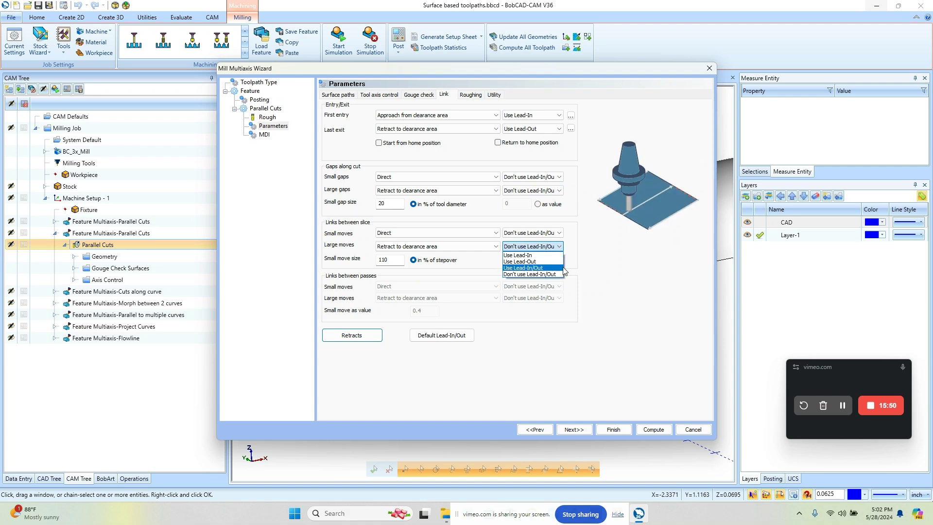
left_click(533, 268)
left_click(650, 431)
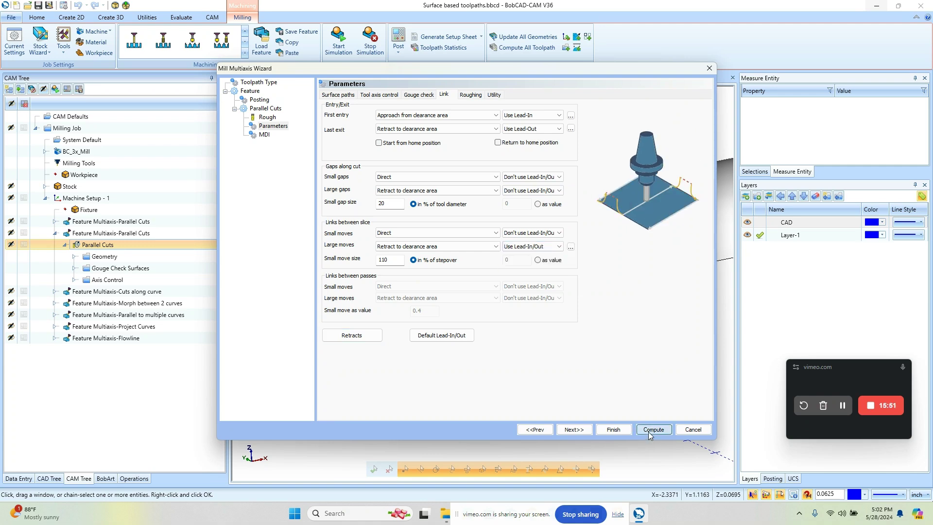
Step: Orbit and zoom onto the front end to inspect the magenta links between slices
middle_click_drag(459, 334, 418, 306)
scroll(418, 305, "up", 8)
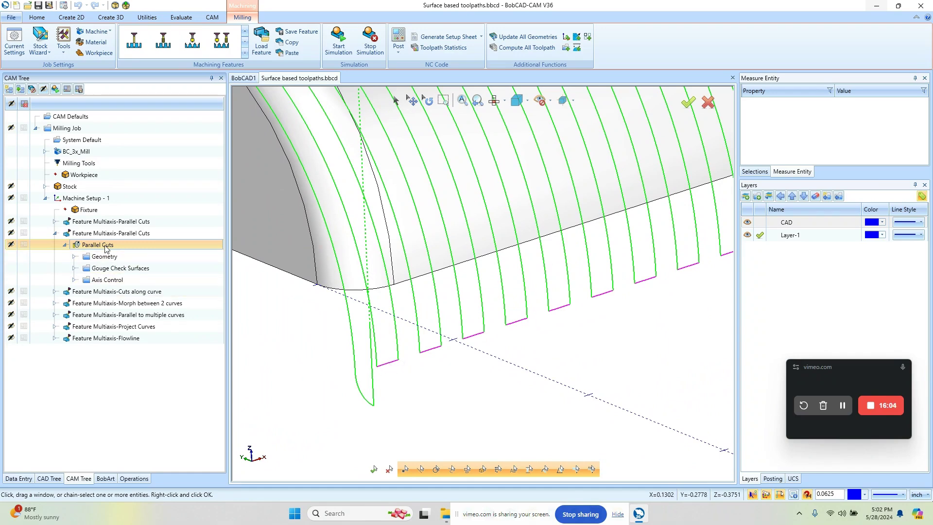
double_click(105, 246)
Step: On the Link settings, make Small gap size and Small move size absolute 0.0125 values, then recompute
left_click(276, 126)
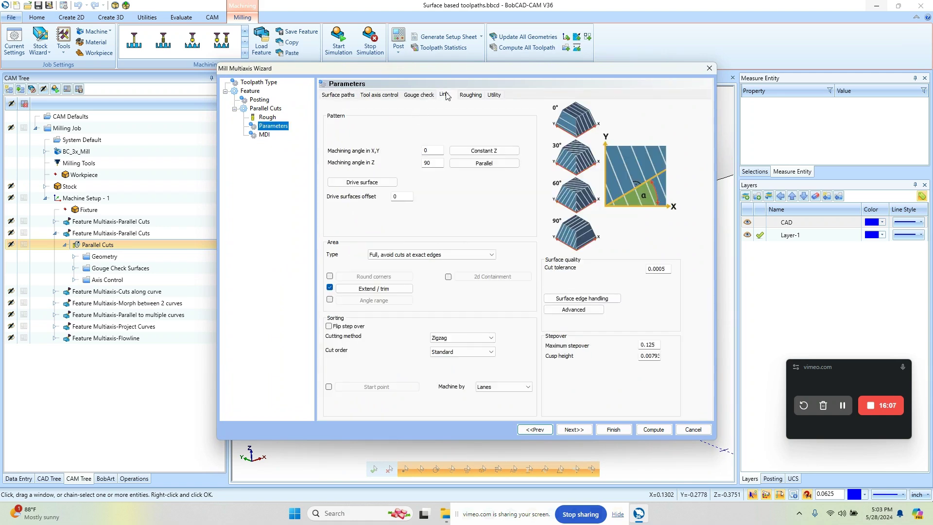
left_click(445, 95)
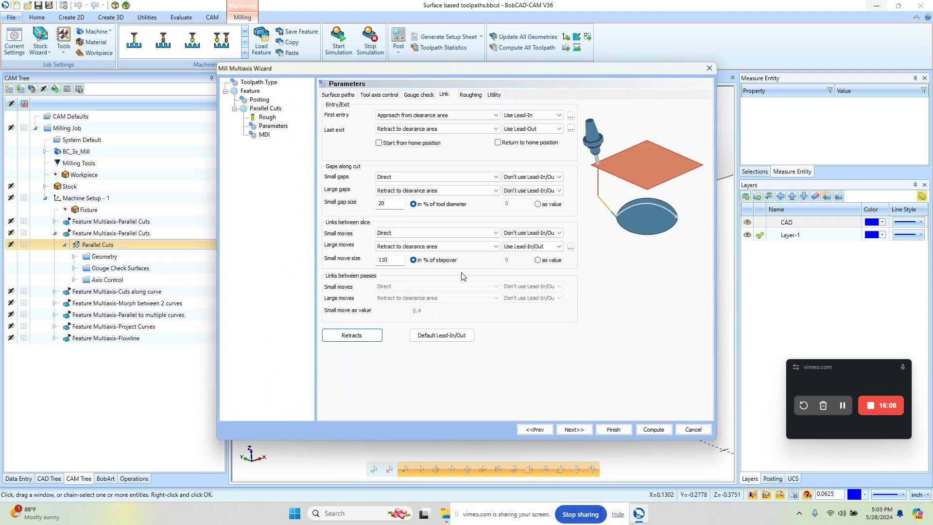
double_click(394, 261)
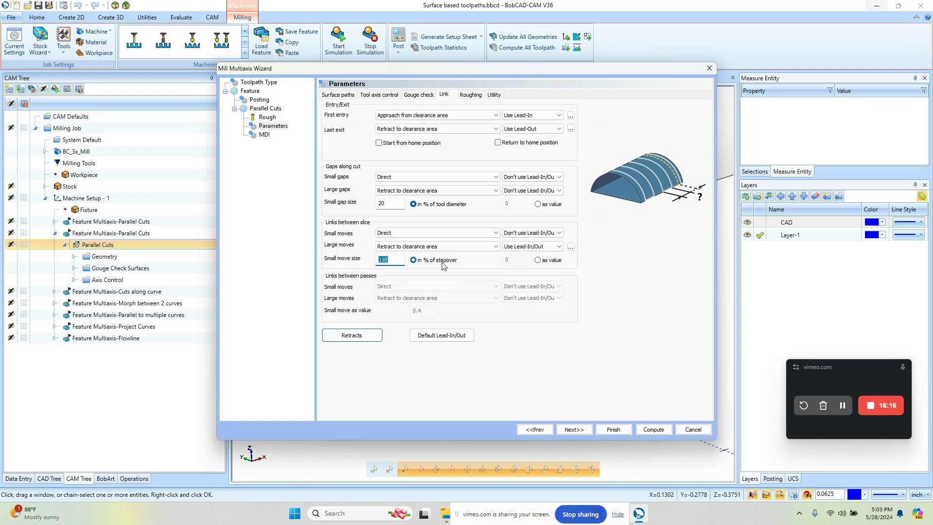
left_click(538, 261)
double_click(521, 261)
left_click(538, 204)
double_click(515, 203)
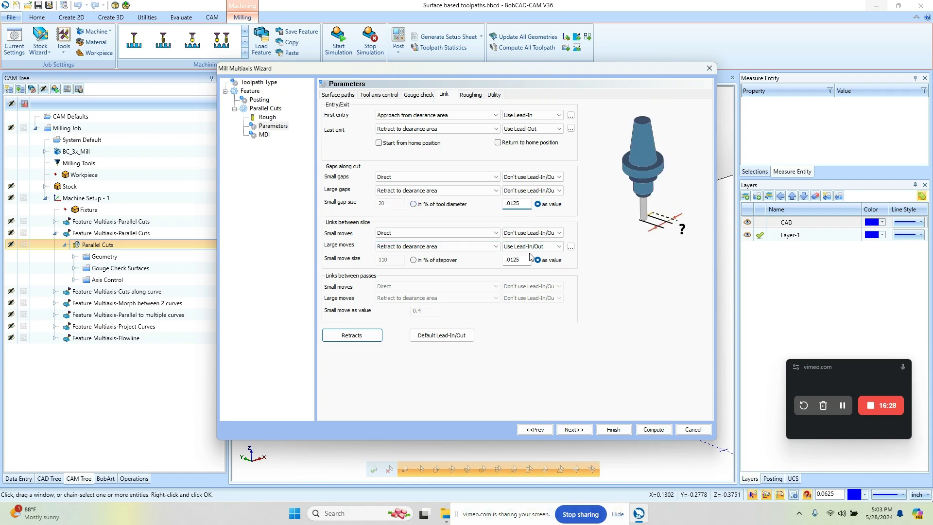
left_click(652, 429)
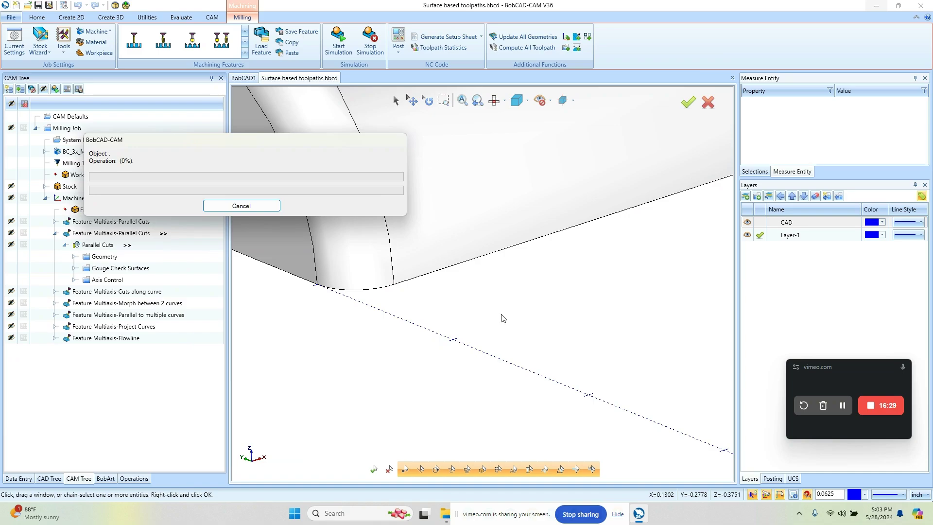
Step: Zoom and orbit around the bottle to inspect the green arc lead moves joining the slices
scroll(452, 304, "down", 5)
middle_click_drag(452, 304, 496, 319)
scroll(475, 291, "up", 3)
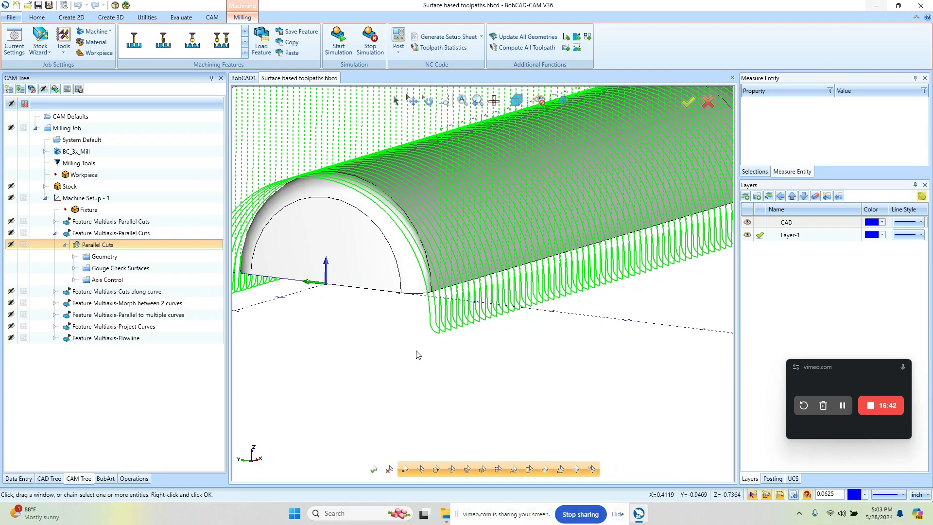
middle_click_drag(467, 345, 462, 326)
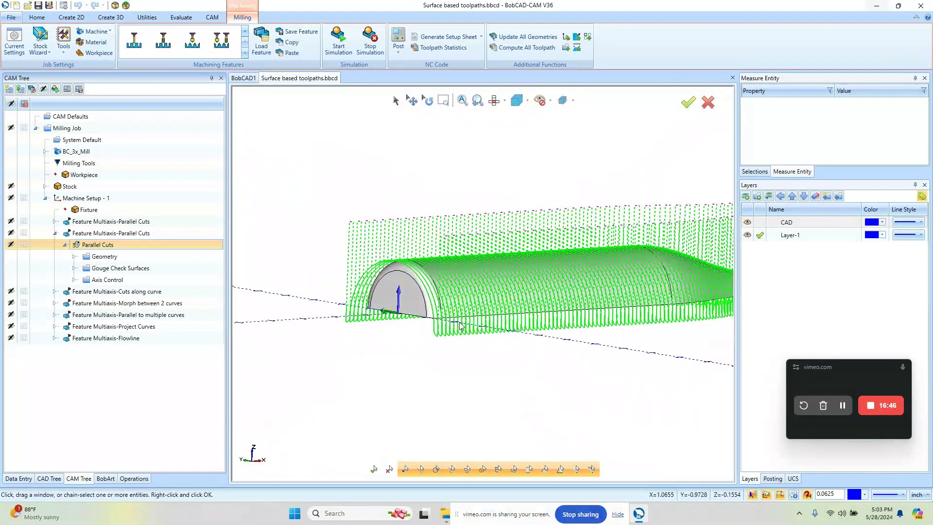
scroll(461, 326, "up", 3)
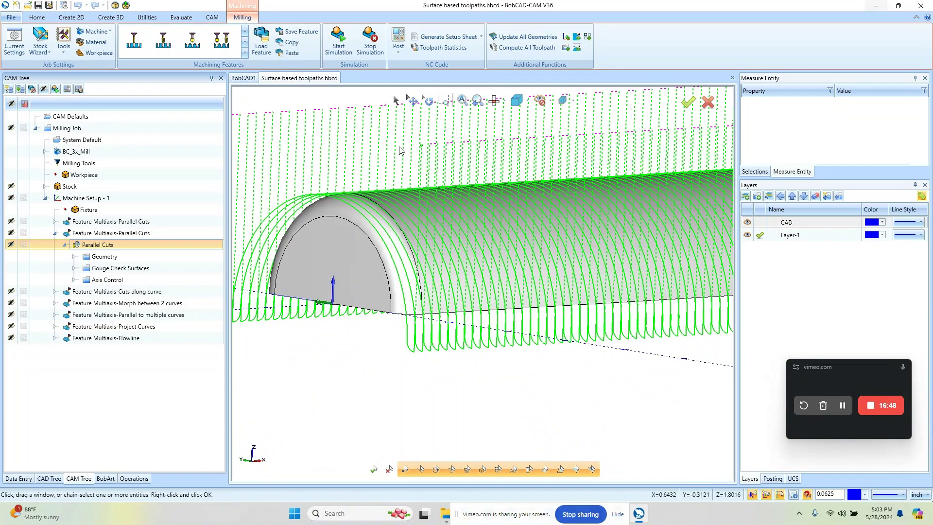
scroll(417, 296, "down", 2)
middle_click_drag(416, 296, 445, 301)
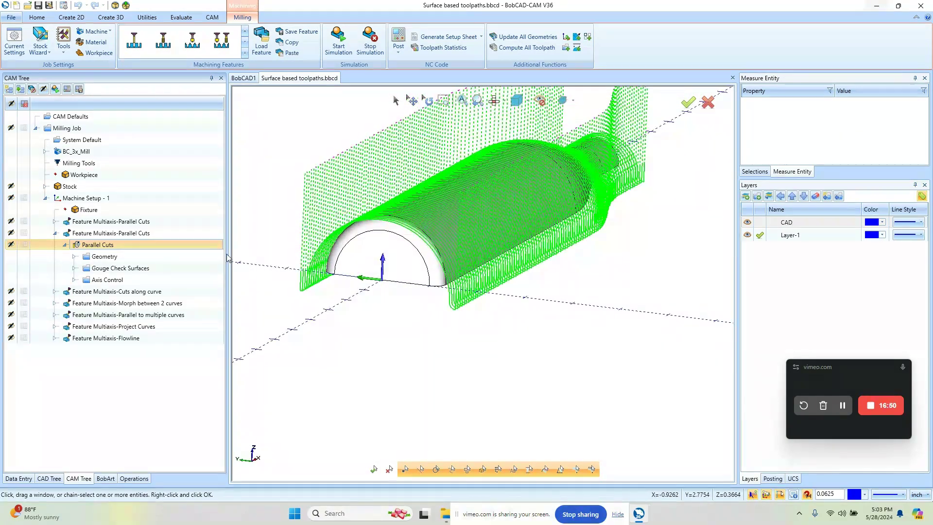
double_click(97, 245)
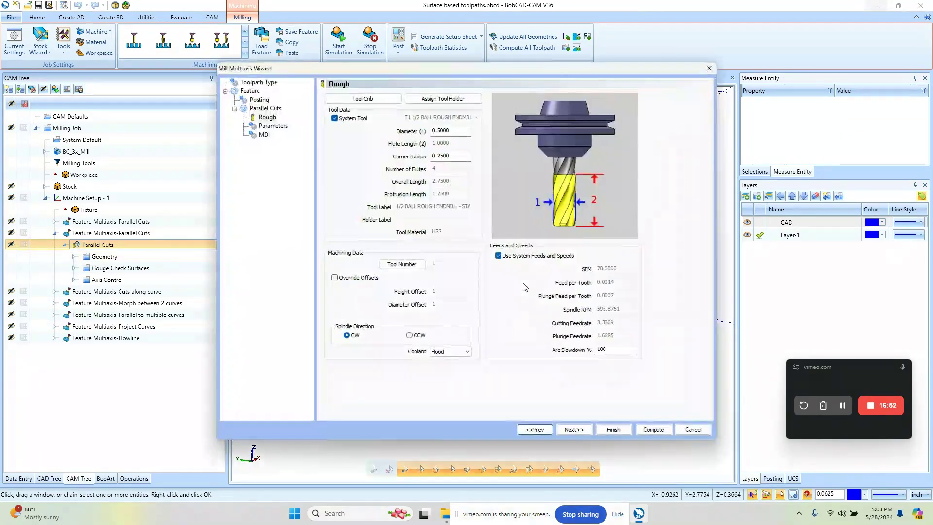
Step: In the Link settings, keep Direct for small gaps and small moves, and retract-to-clearance for large gaps
left_click(283, 128)
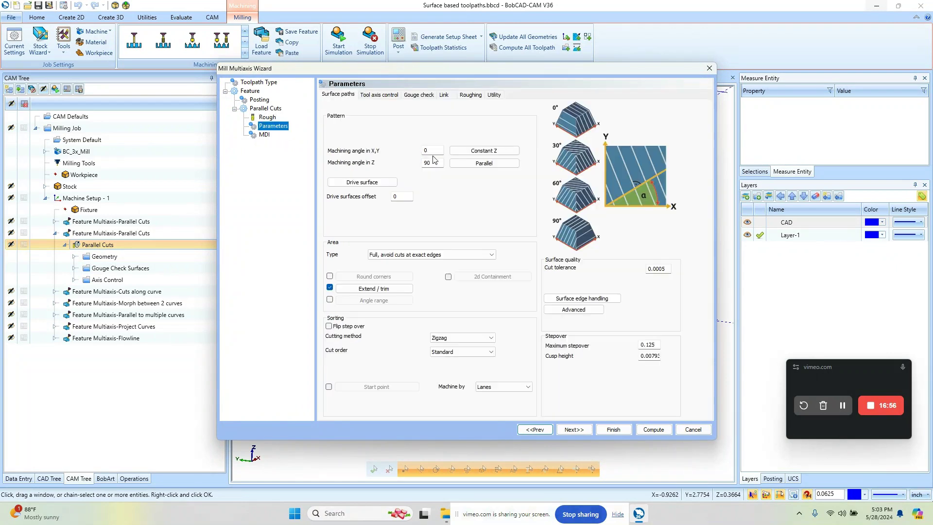
left_click(444, 94)
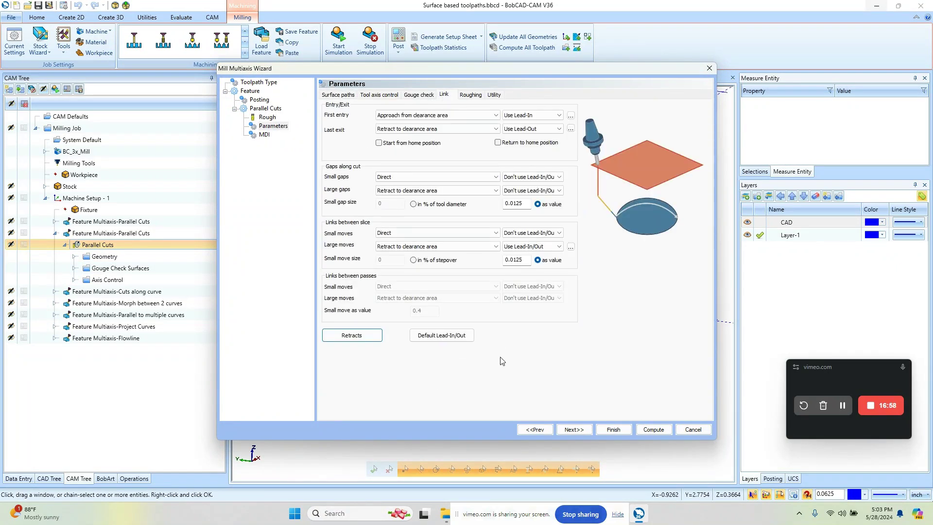
left_click_drag(528, 205, 501, 204)
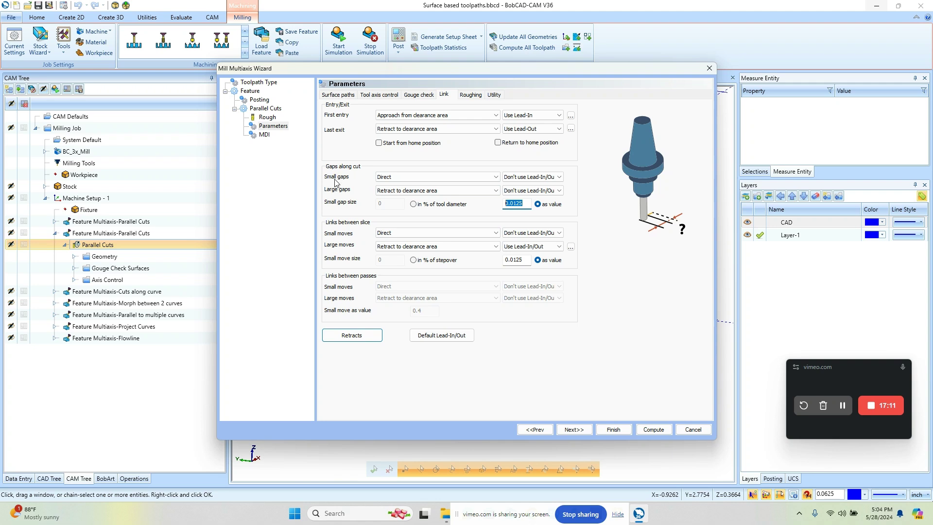
left_click(466, 177)
left_click(465, 178)
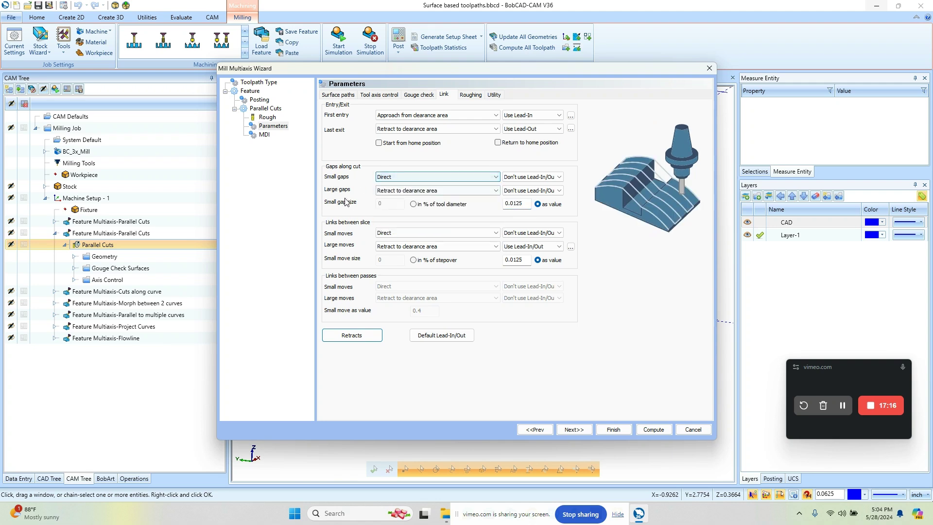
left_click(433, 191)
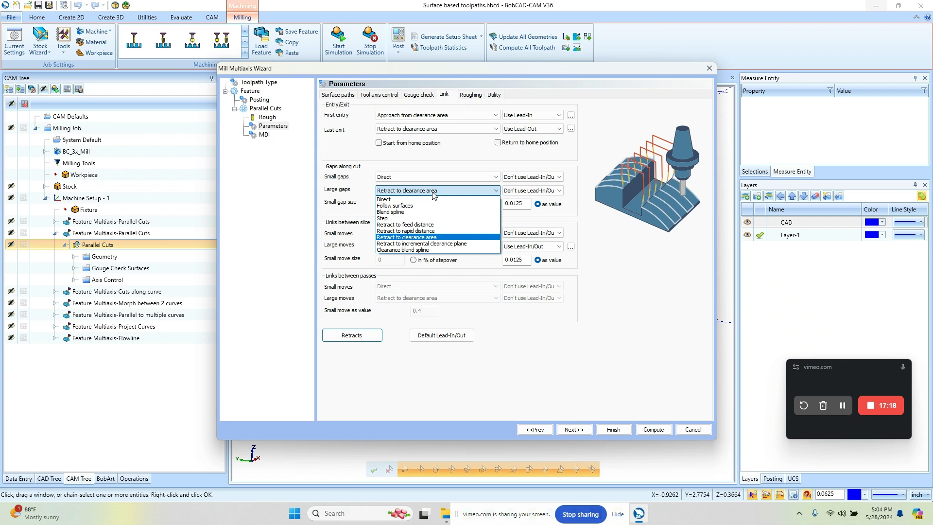
left_click(433, 192)
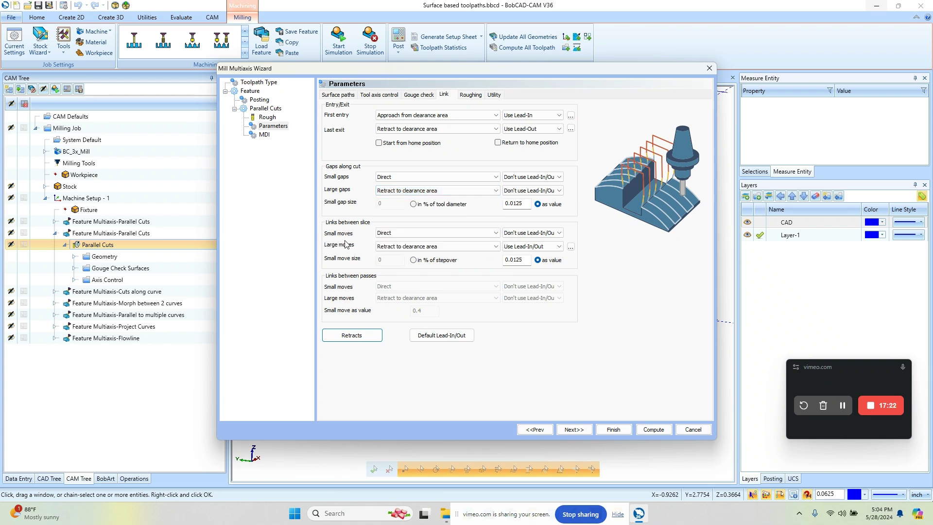
left_click(414, 235)
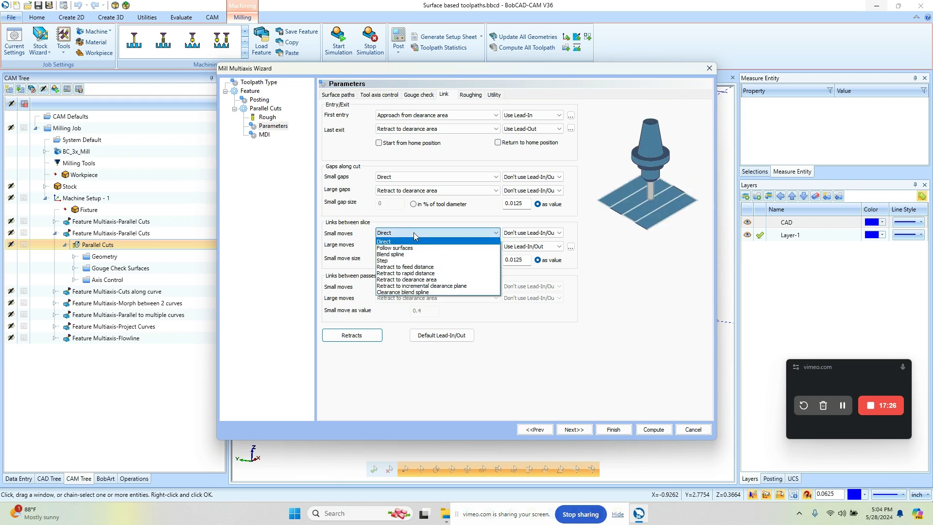
left_click(413, 232)
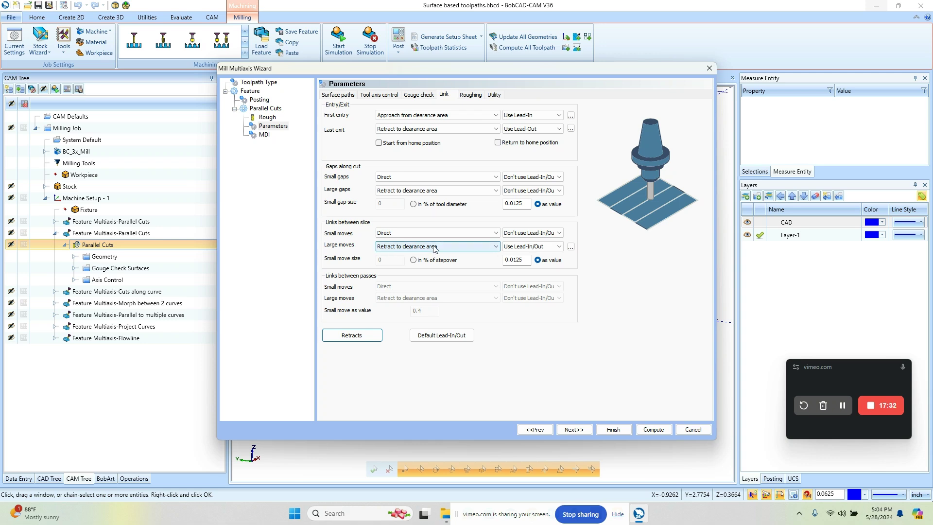
Step: Set Large moves between slices to Blend spline and recompute the toolpath
left_click(450, 247)
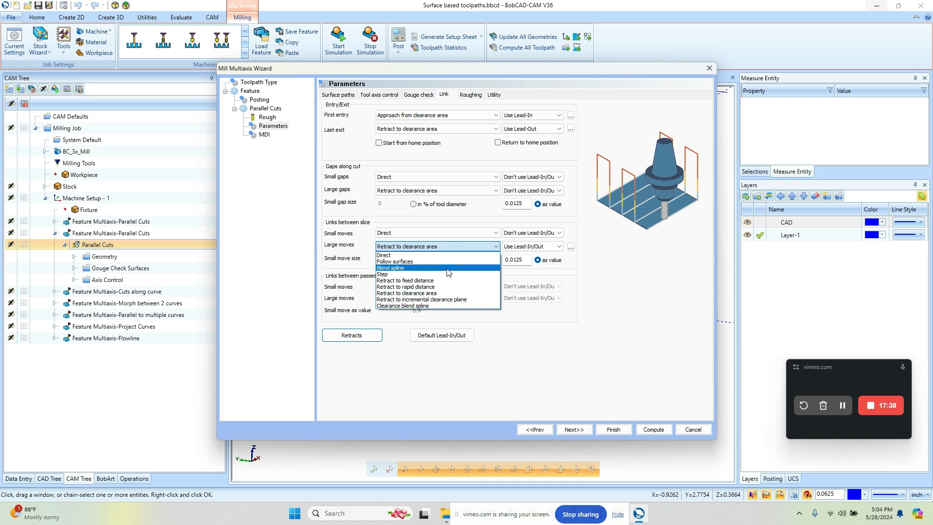
left_click(448, 269)
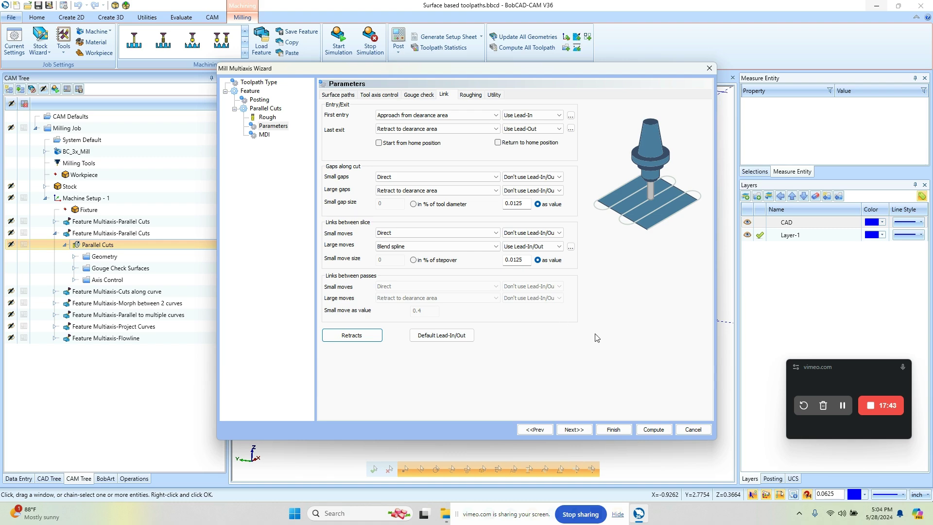
left_click(654, 430)
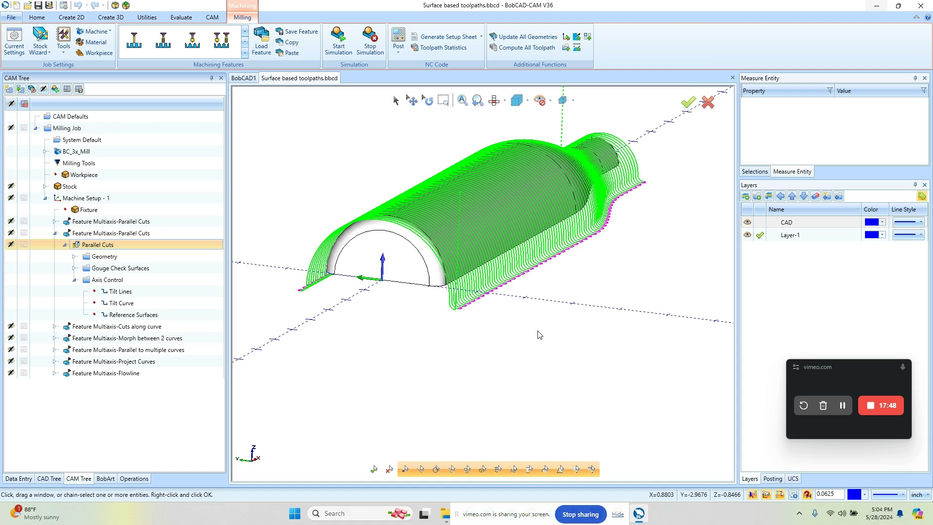
Step: Zoom and orbit around the bottle to inspect the blend-spline links and lead arcs overrunning both ends
scroll(485, 306, "up", 5)
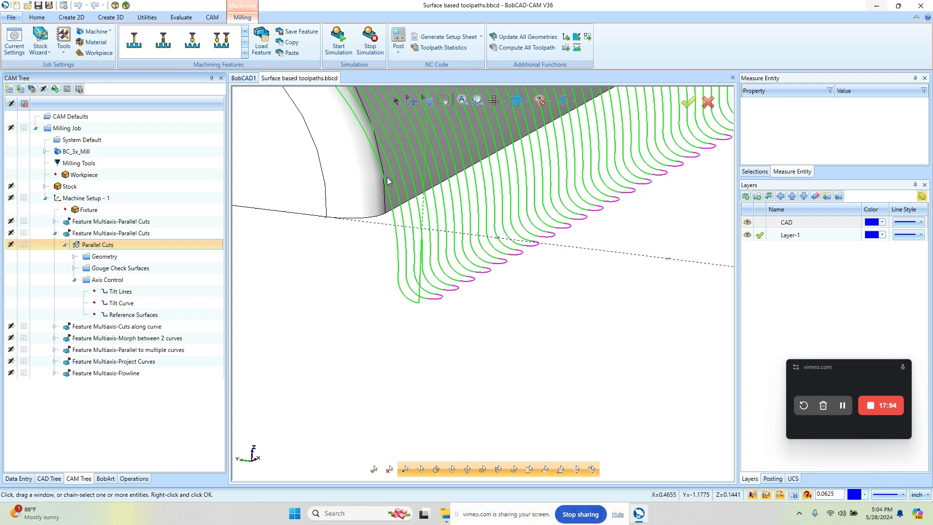
scroll(456, 308, "down", 5)
mouse_move(504, 321)
middle_mouse_down()
mouse_move(439, 328)
mouse_move(519, 330)
middle_mouse_up()
scroll(336, 329, "up", 5)
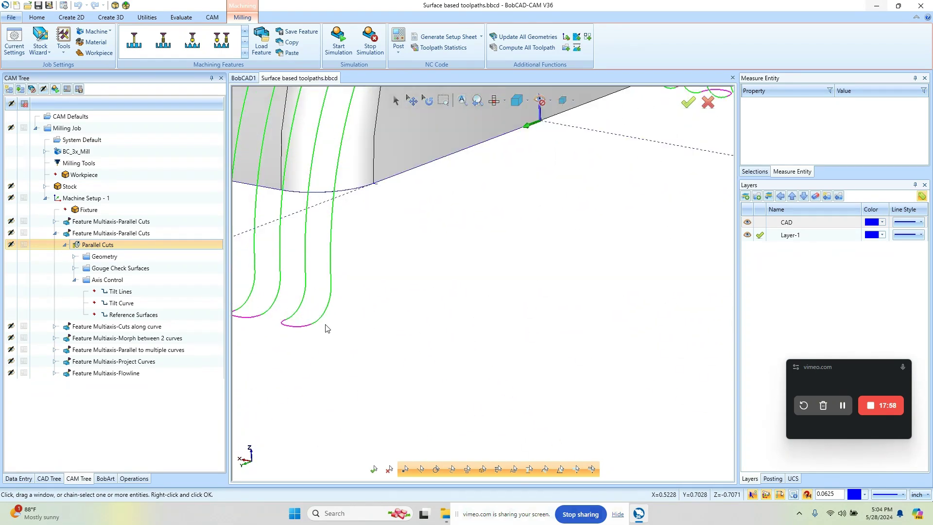
scroll(434, 326, "down", 5)
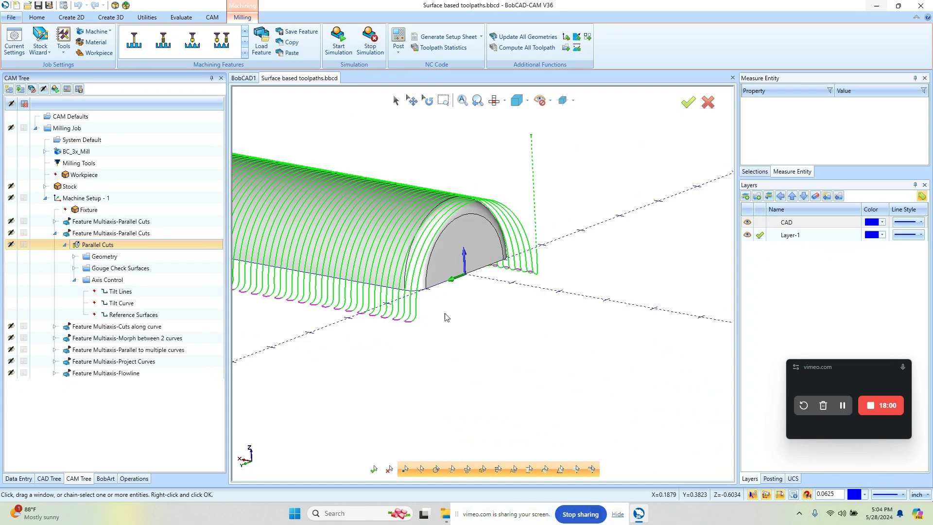
middle_click_drag(434, 325, 545, 320)
scroll(435, 258, "up", 5)
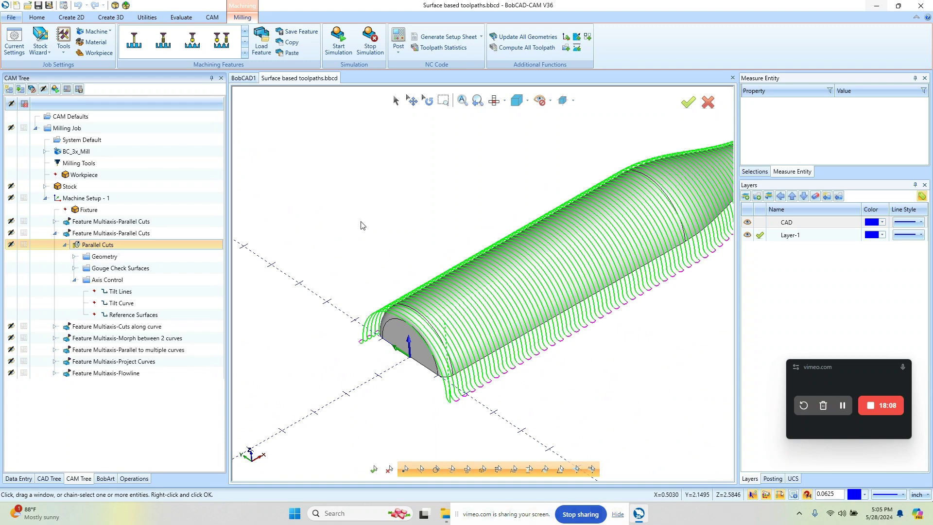
scroll(418, 293, "down", 2)
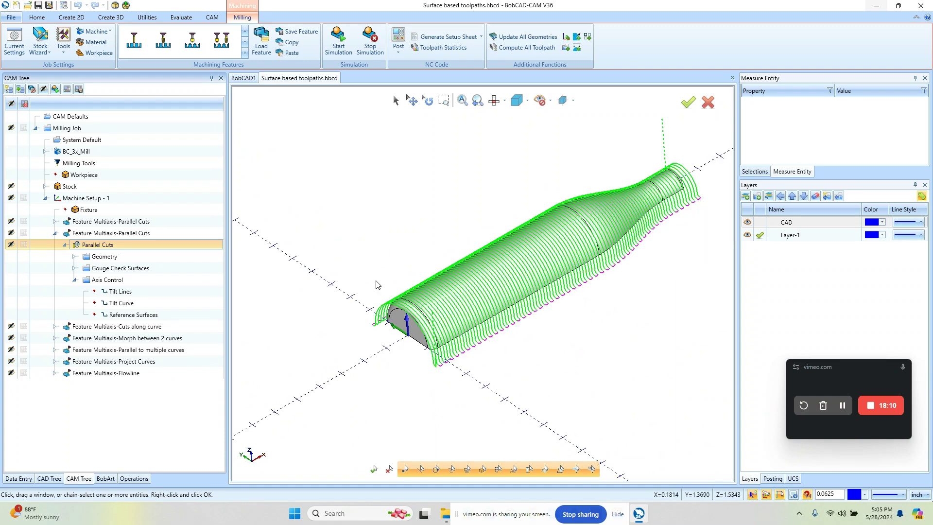
scroll(422, 322, "up", 3)
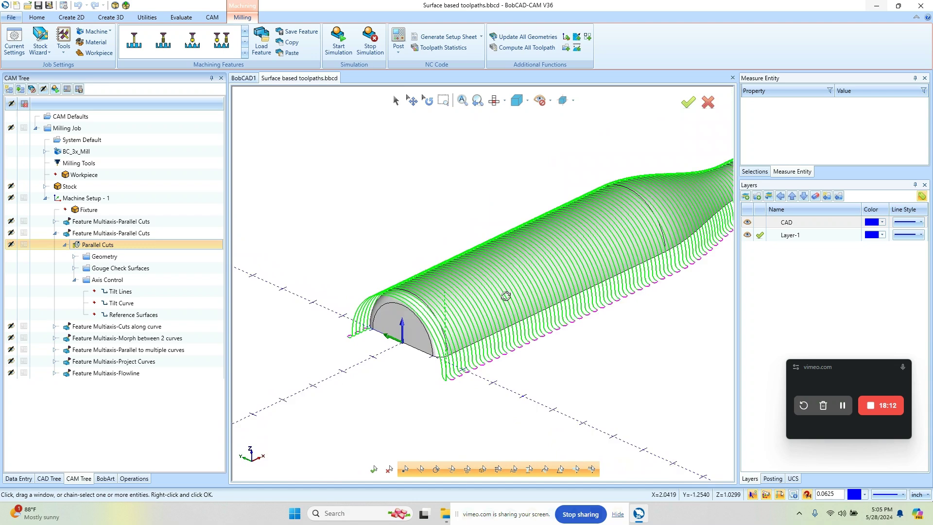
scroll(398, 318, "down", 3)
middle_click_drag(398, 319, 278, 312)
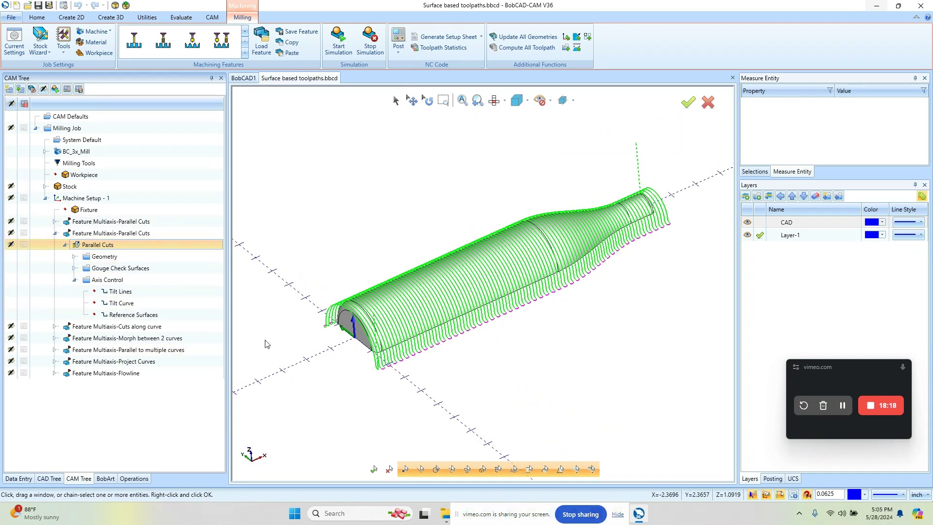
middle_click_drag(603, 302, 611, 323)
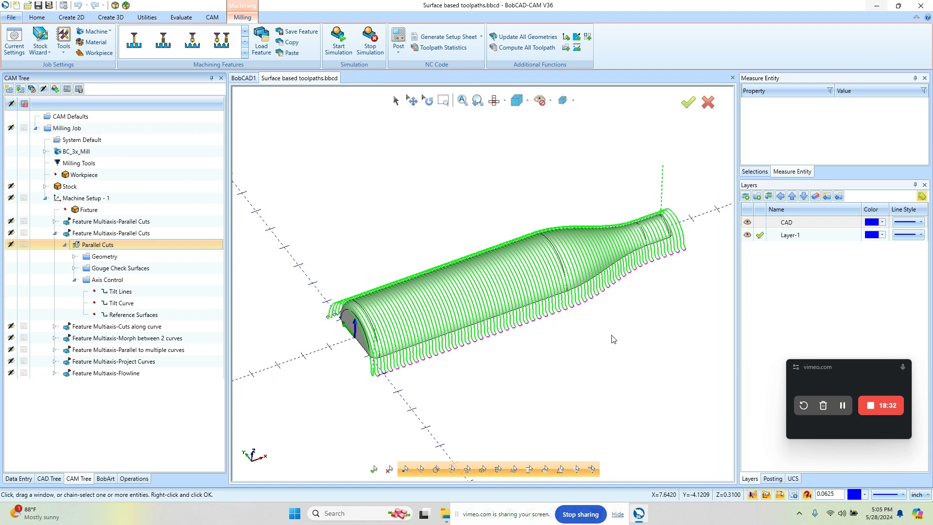
middle_click_drag(617, 334, 600, 346)
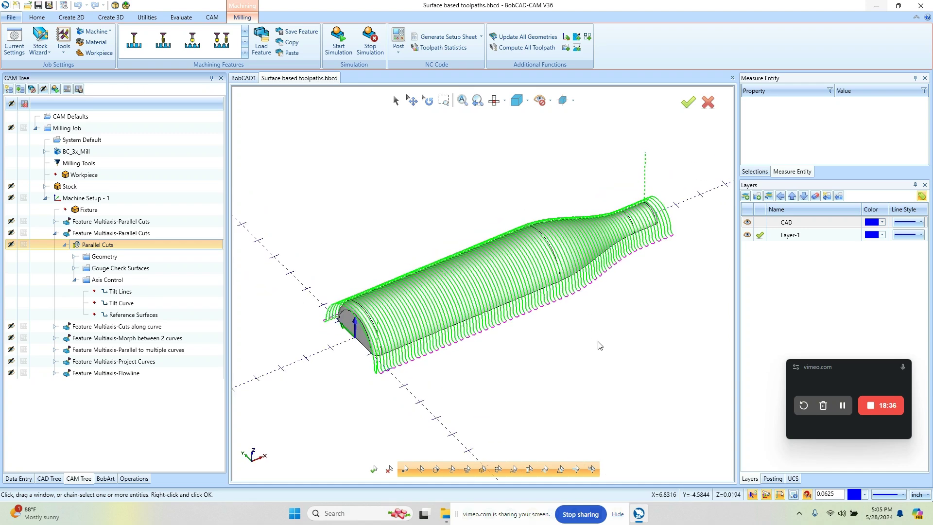